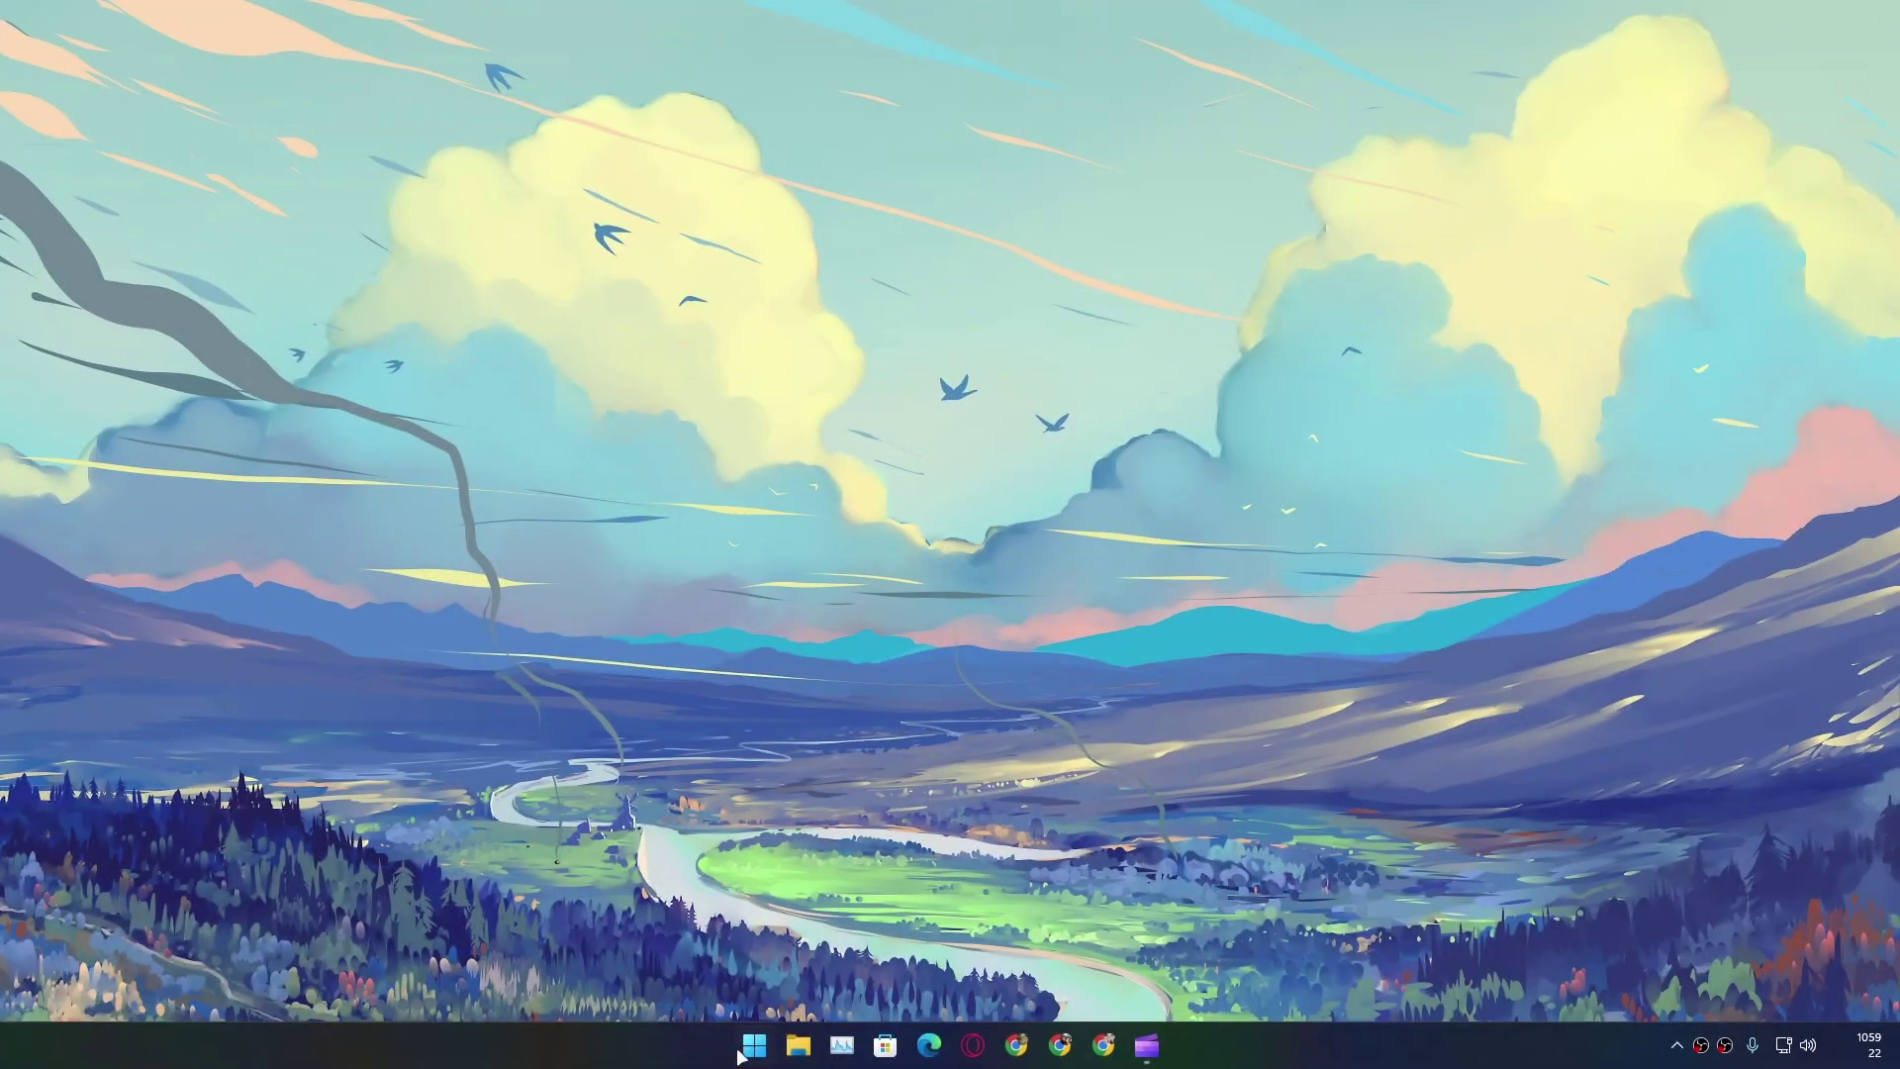
Launch Clipchamp from the Start menu and close the Clipchamp website in Edge
click(746, 1049)
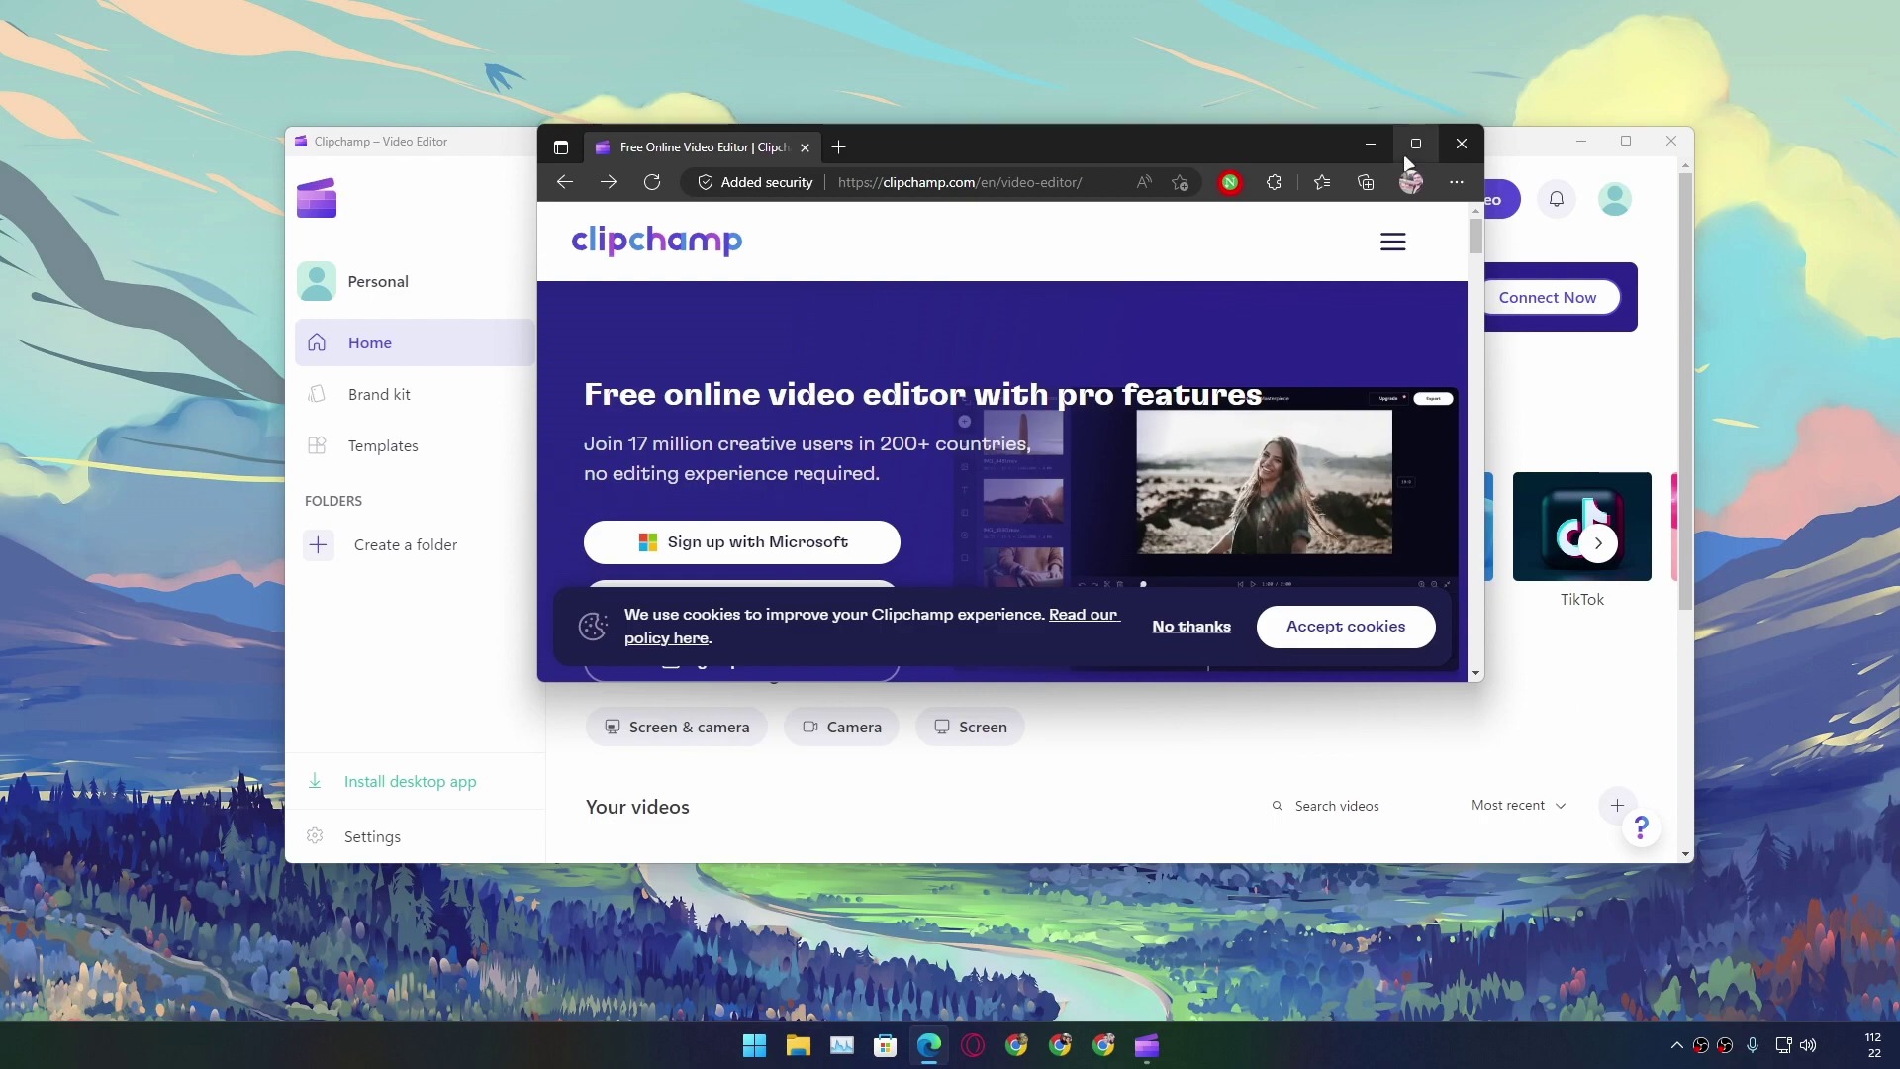
click(1415, 143)
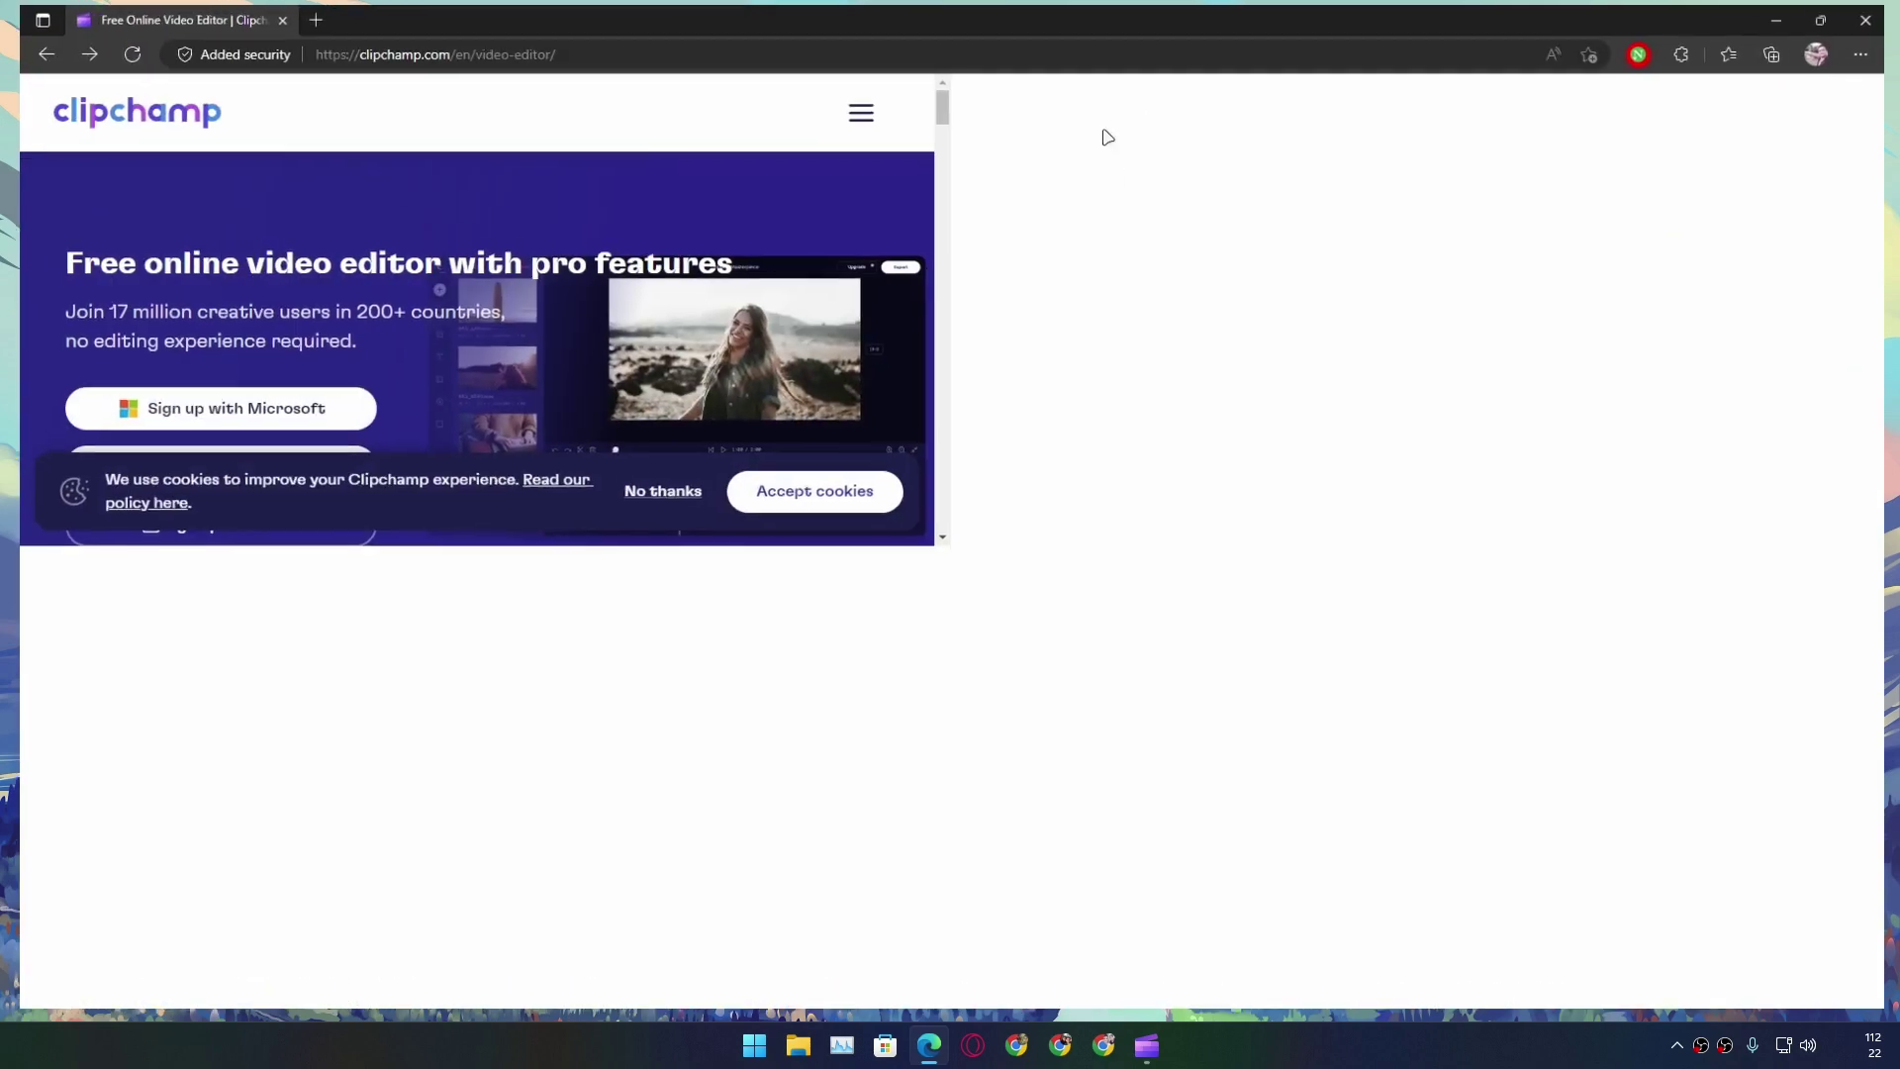
Bring the Clipchamp app forward and check the Untitled video project's options menu
click(1855, 22)
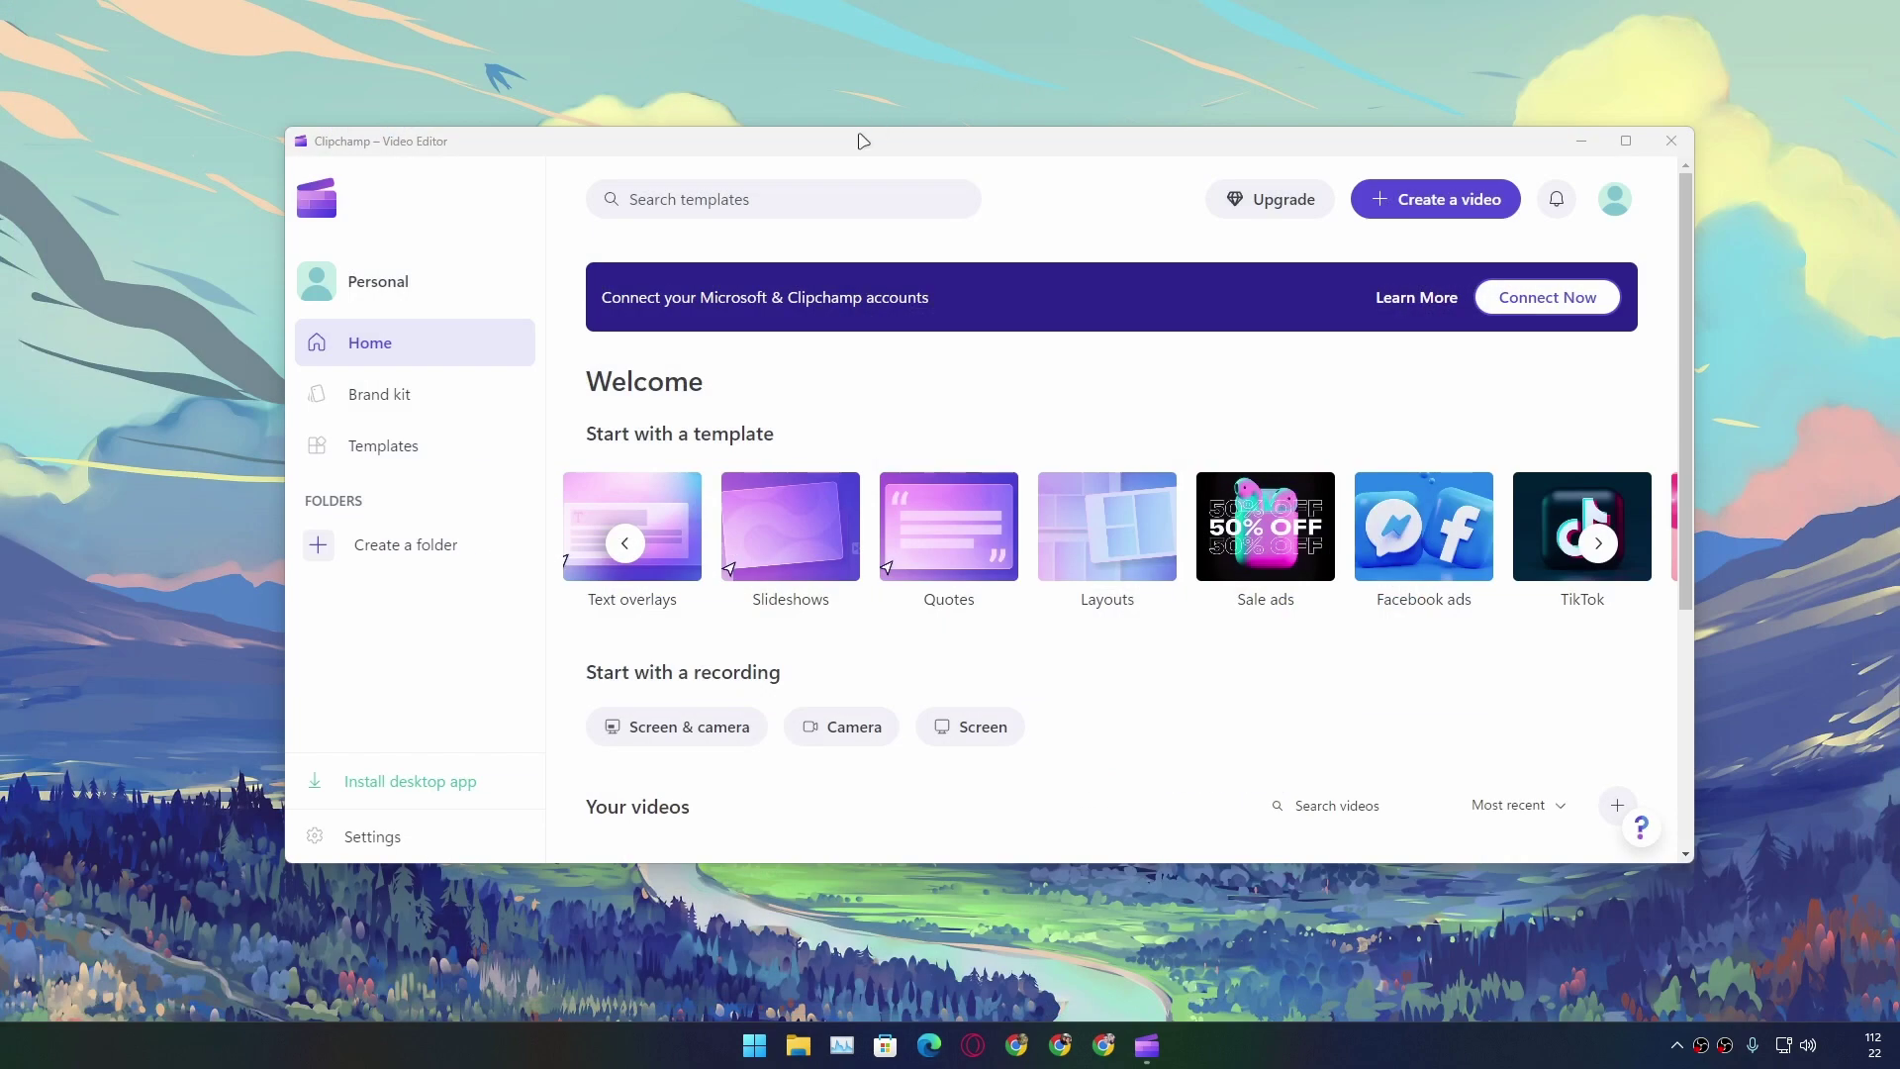
drag(846, 159, 834, 171)
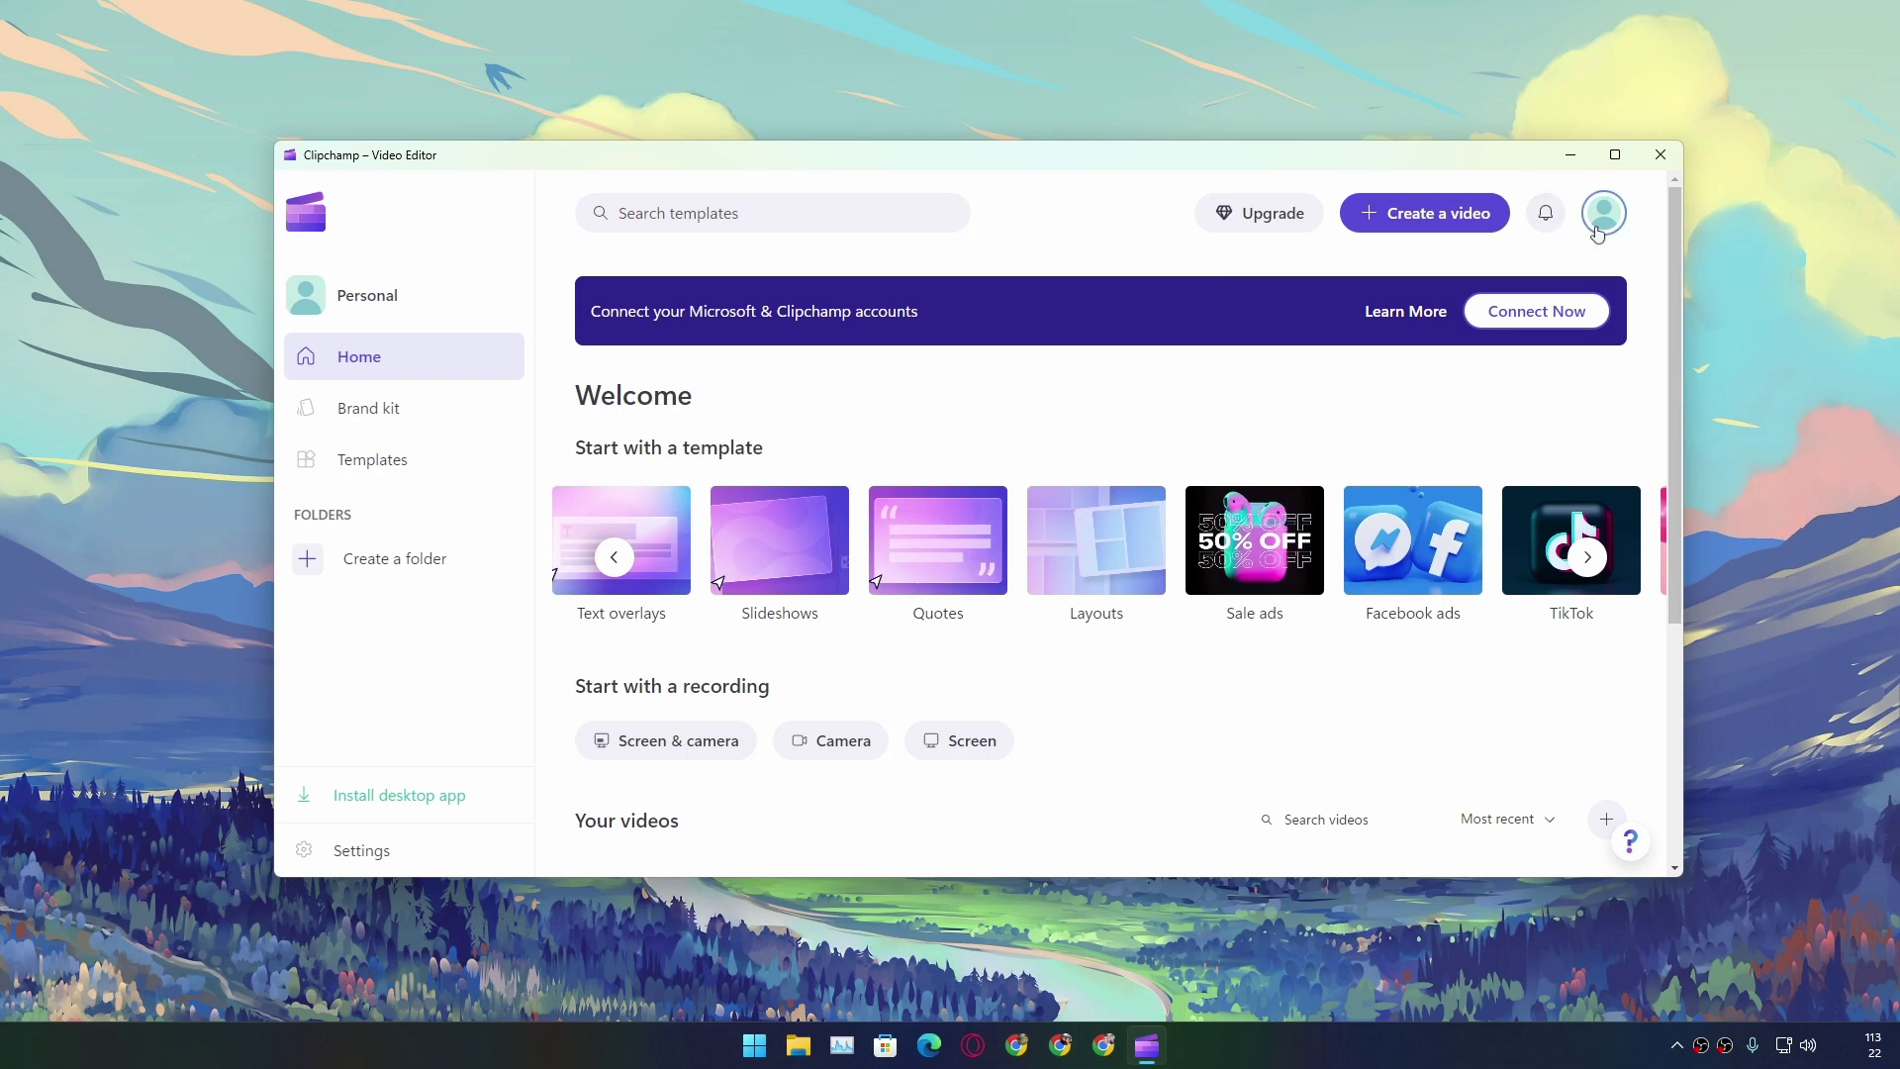
scroll(1128, 446, down, 3)
scroll(1241, 687, up, 2)
scroll(1241, 686, up, 1)
scroll(1242, 680, down, 3)
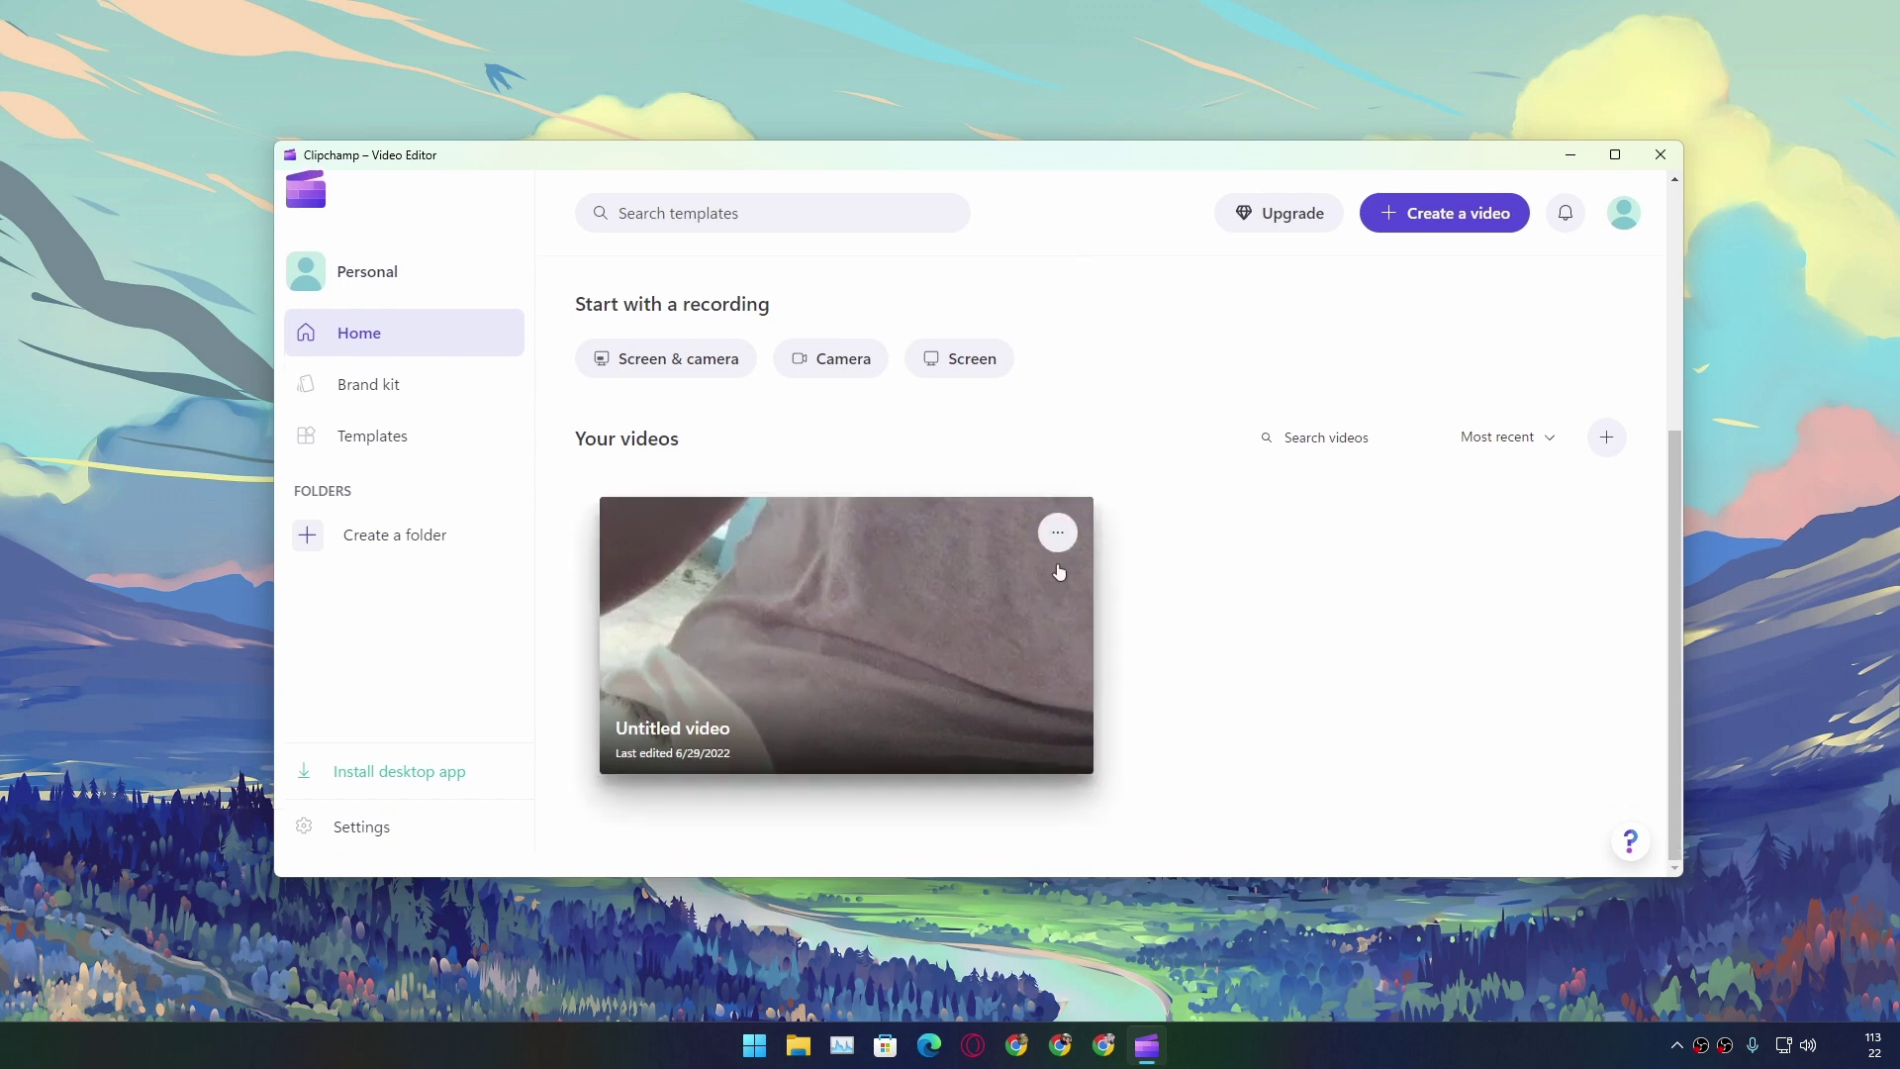
click(1056, 535)
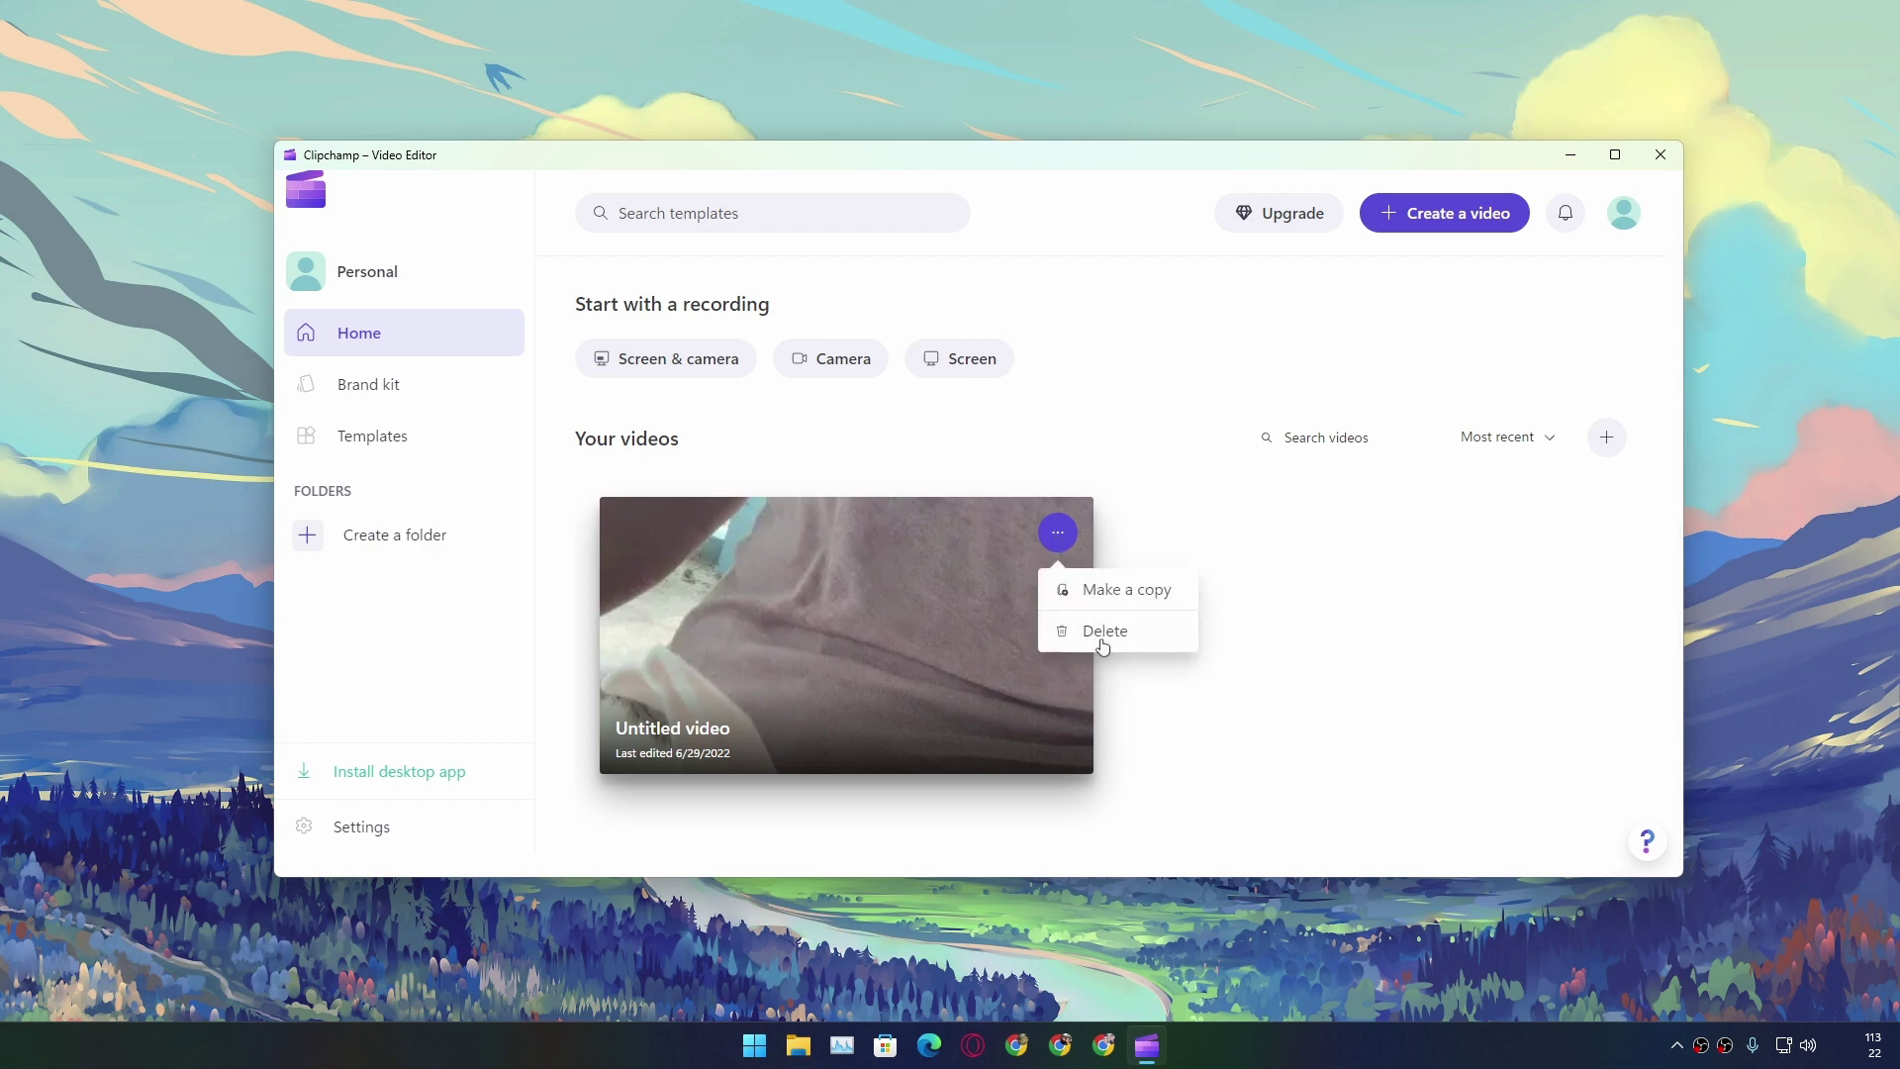
click(1479, 692)
scroll(970, 731, up, 2)
scroll(1024, 638, down, 2)
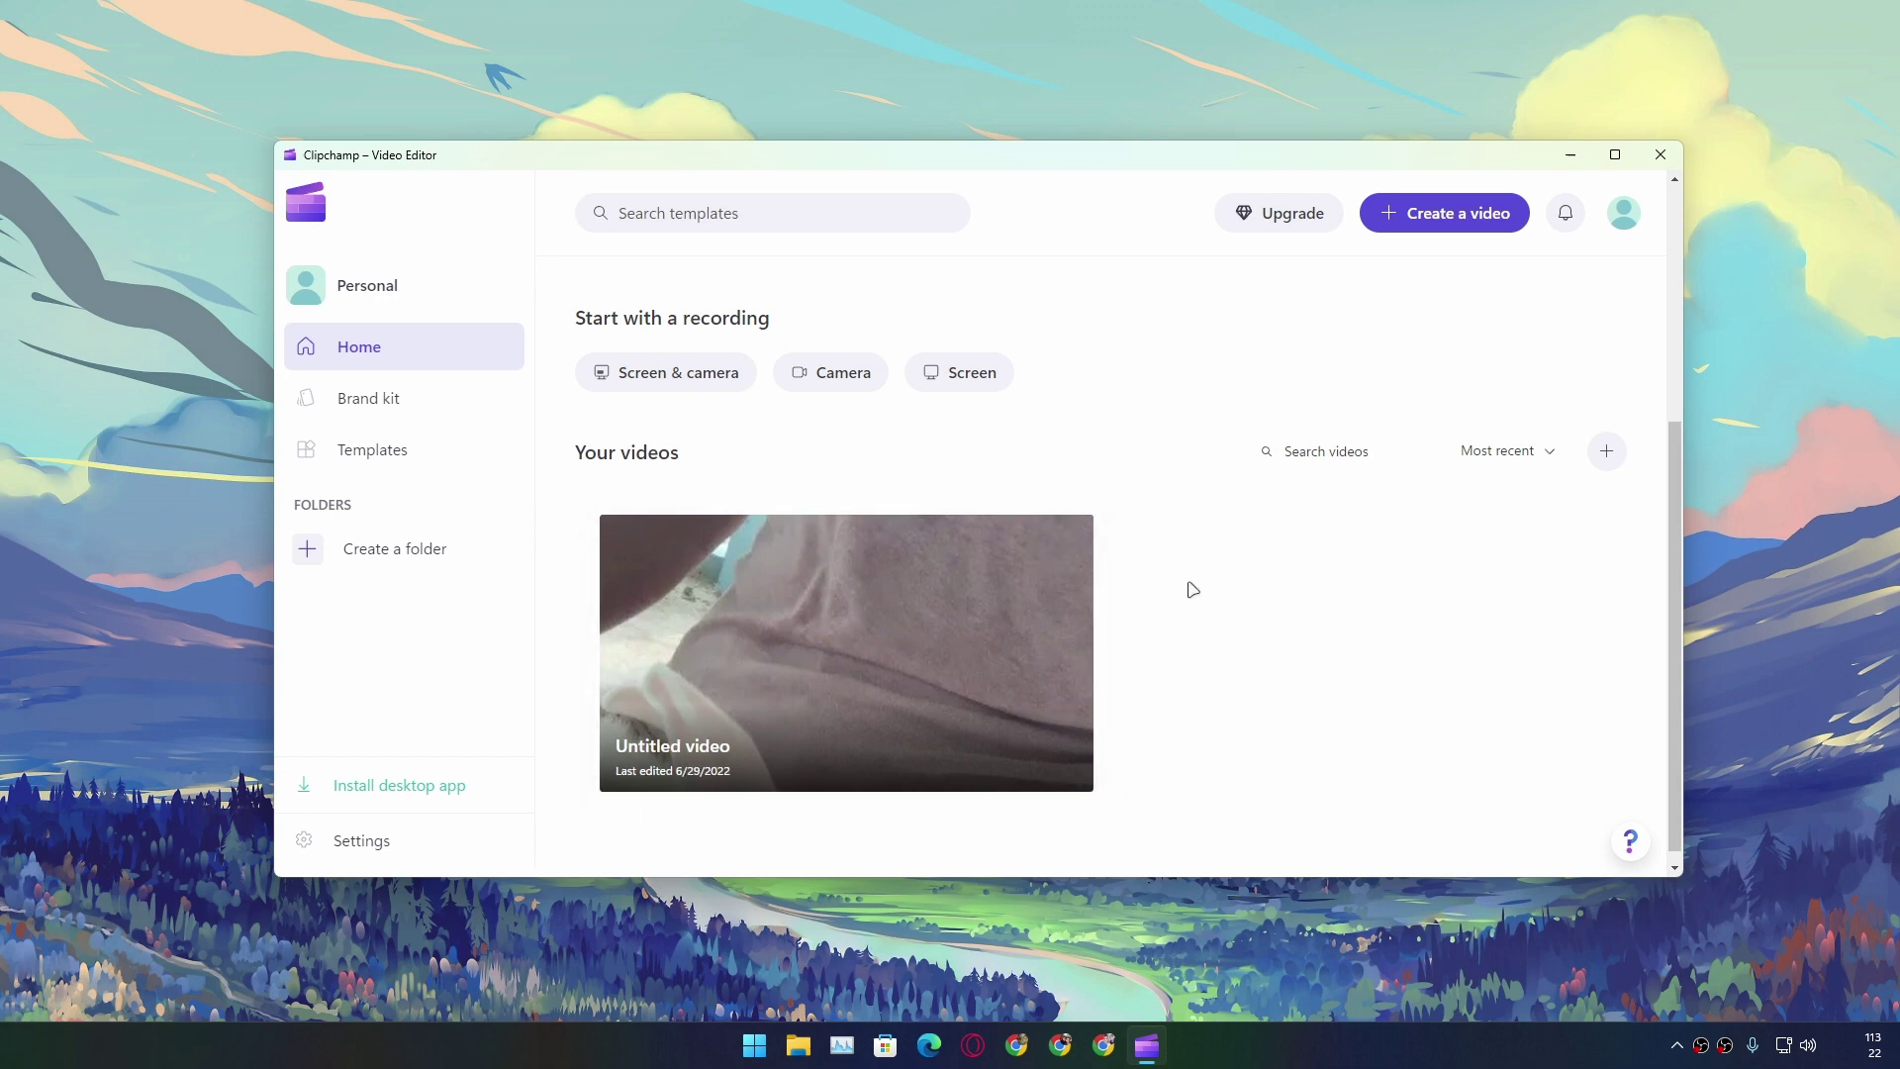
Page through the template categories to the end and maximize the Clipchamp window
click(445, 352)
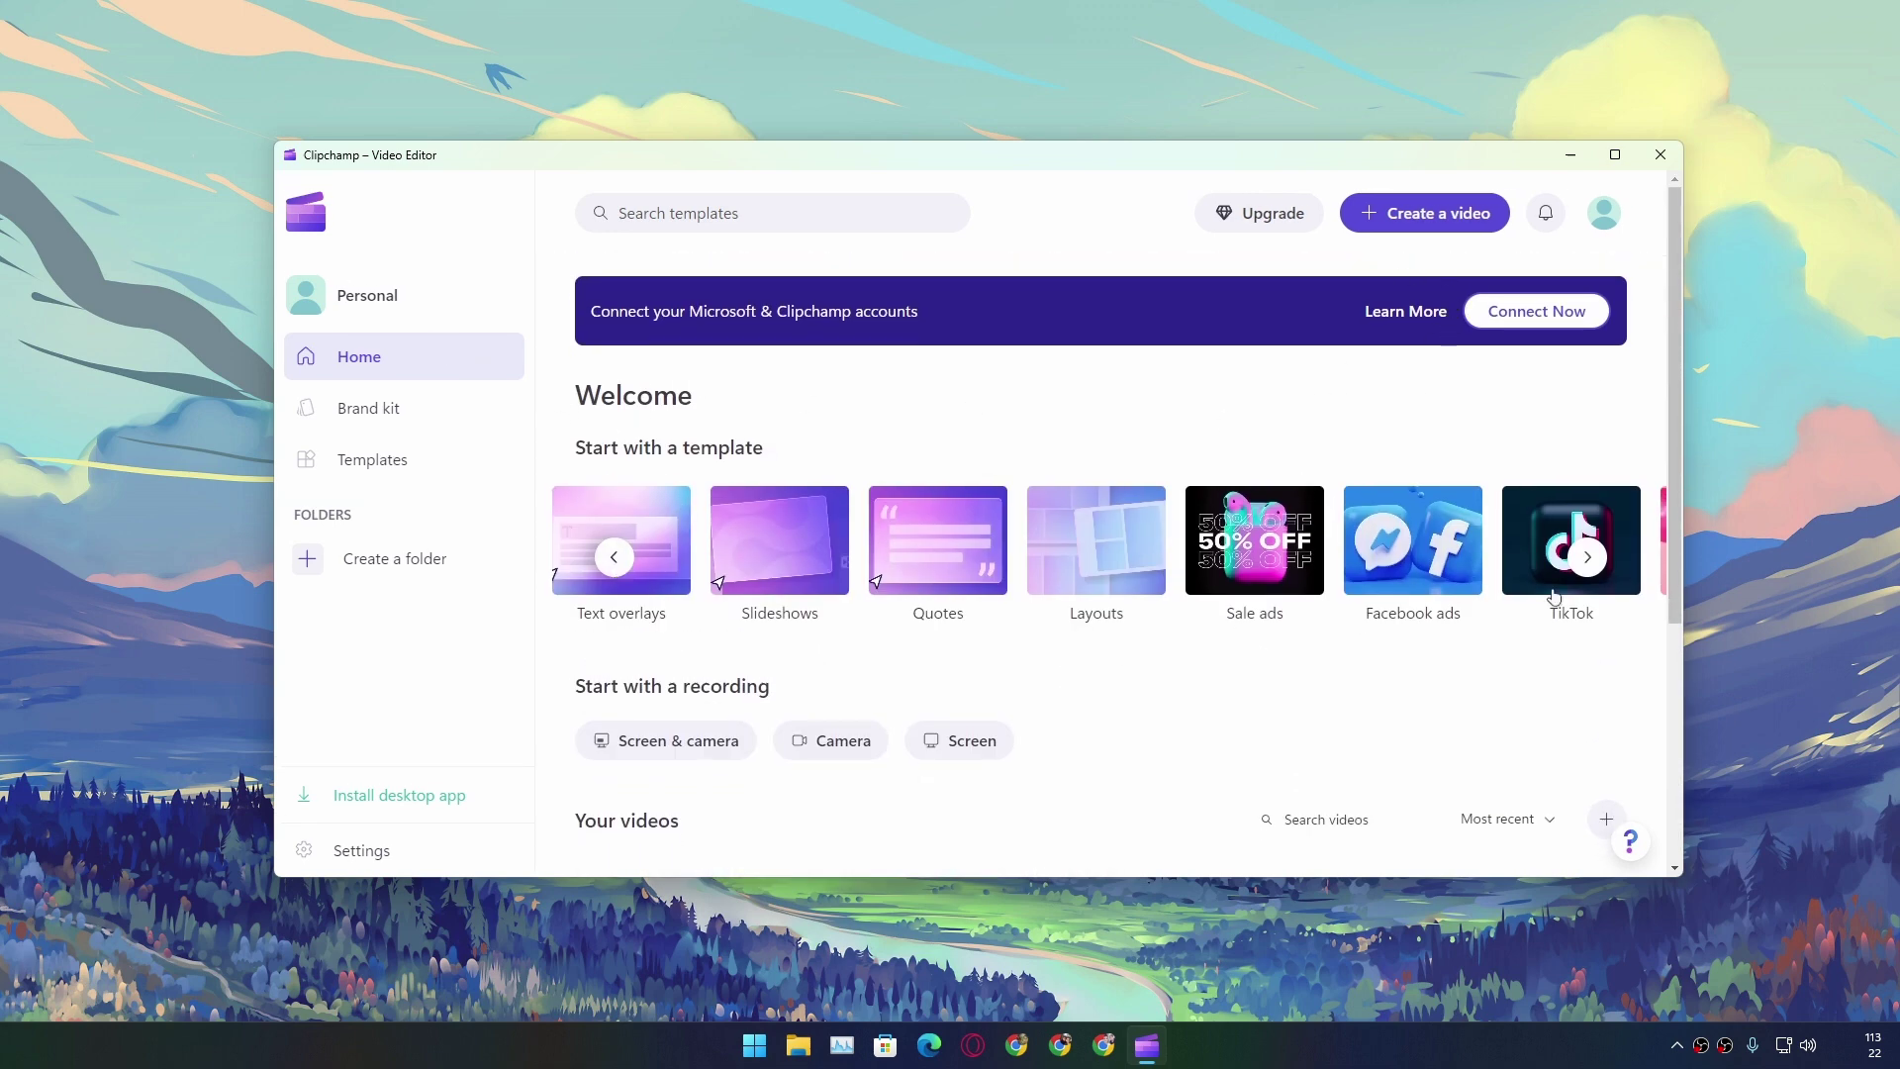
click(1584, 561)
click(1584, 562)
click(1585, 561)
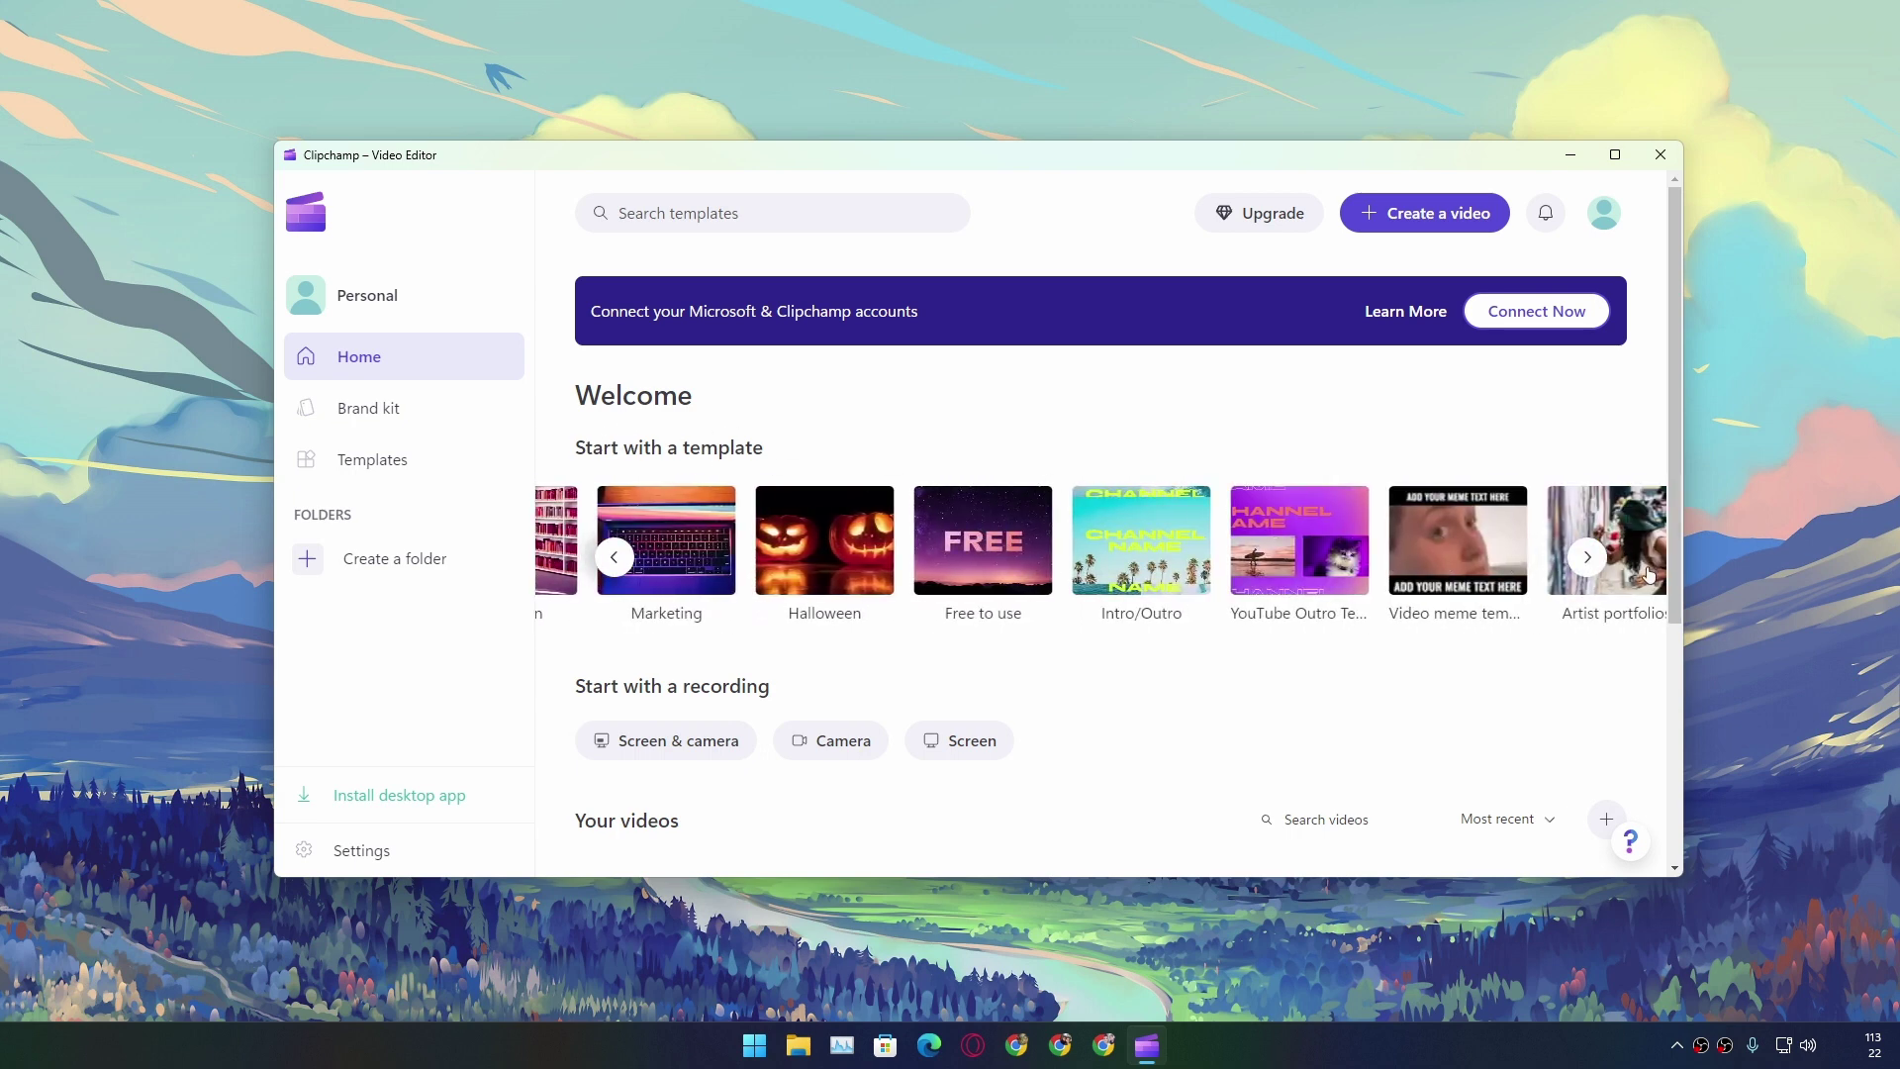
click(1584, 559)
key(super+Up)
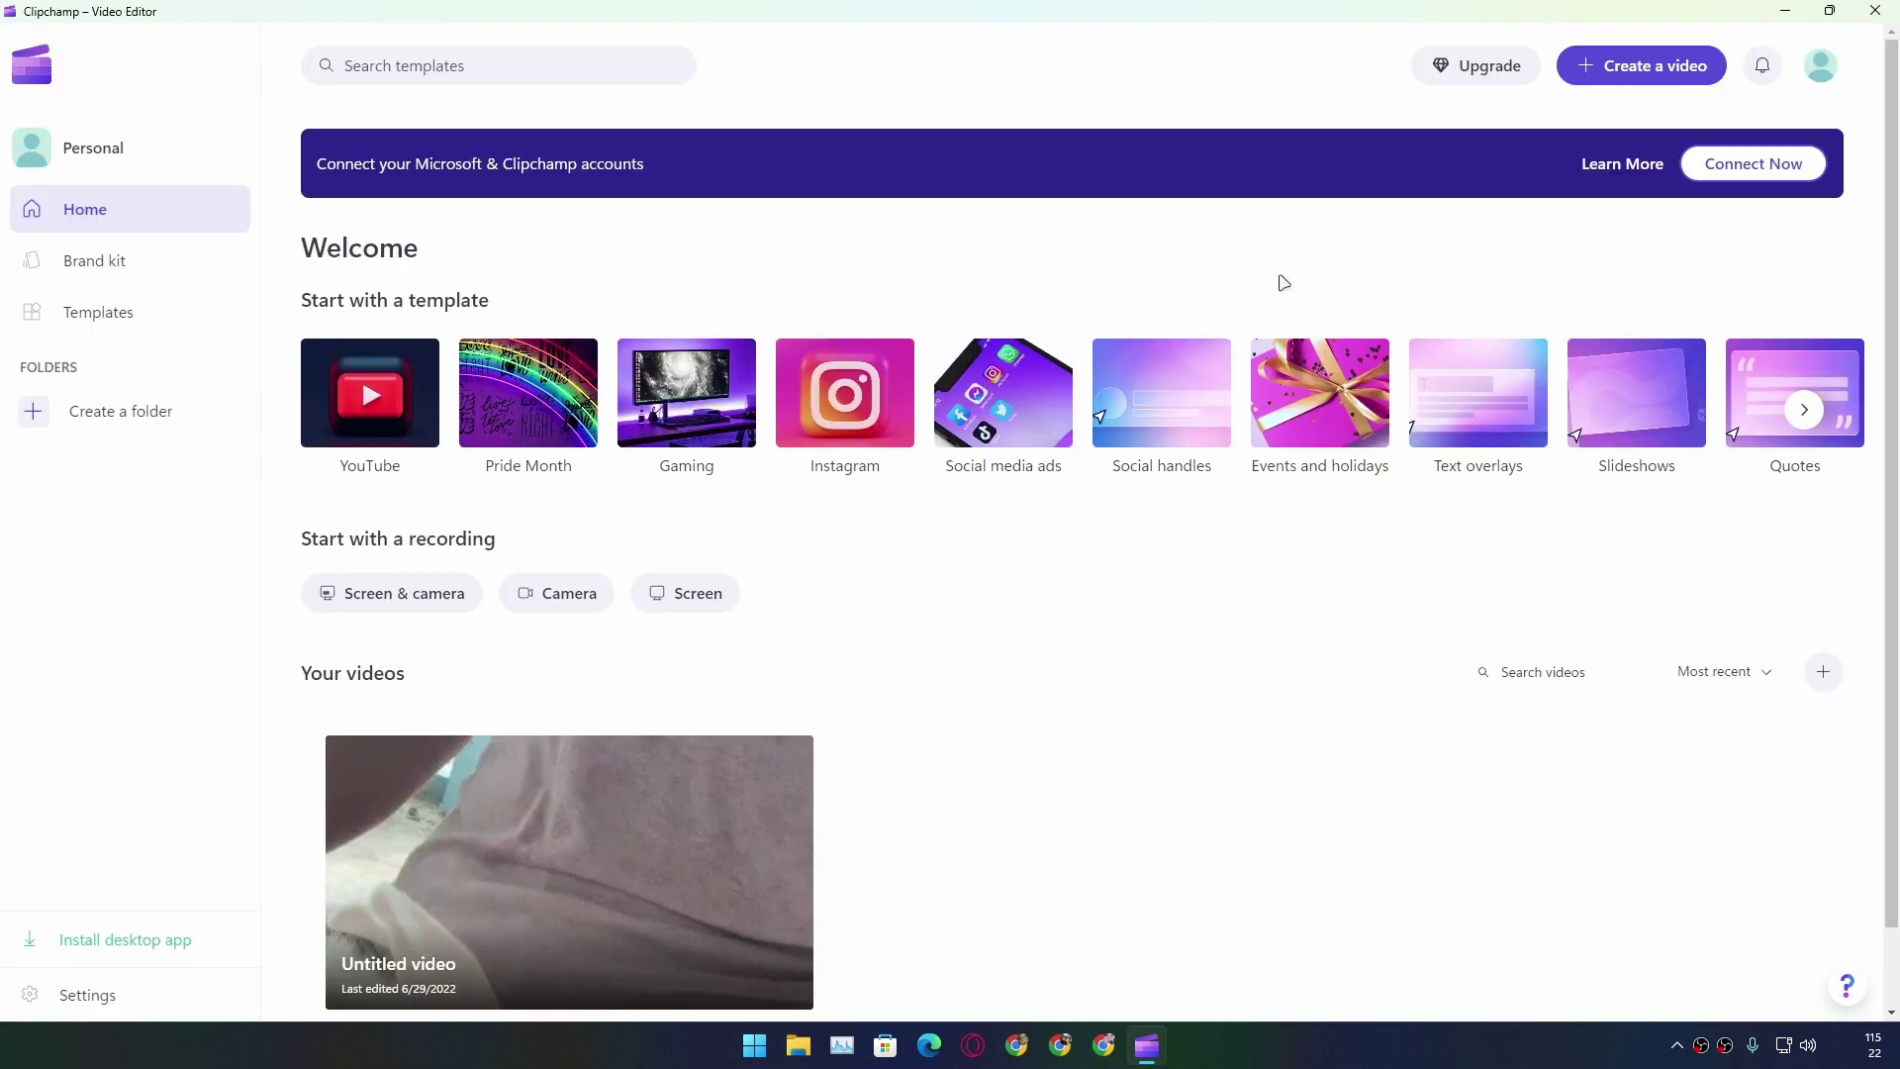
Open the YouTube collection and preview the Grungy YouTube gaming intro template
click(1633, 85)
click(379, 391)
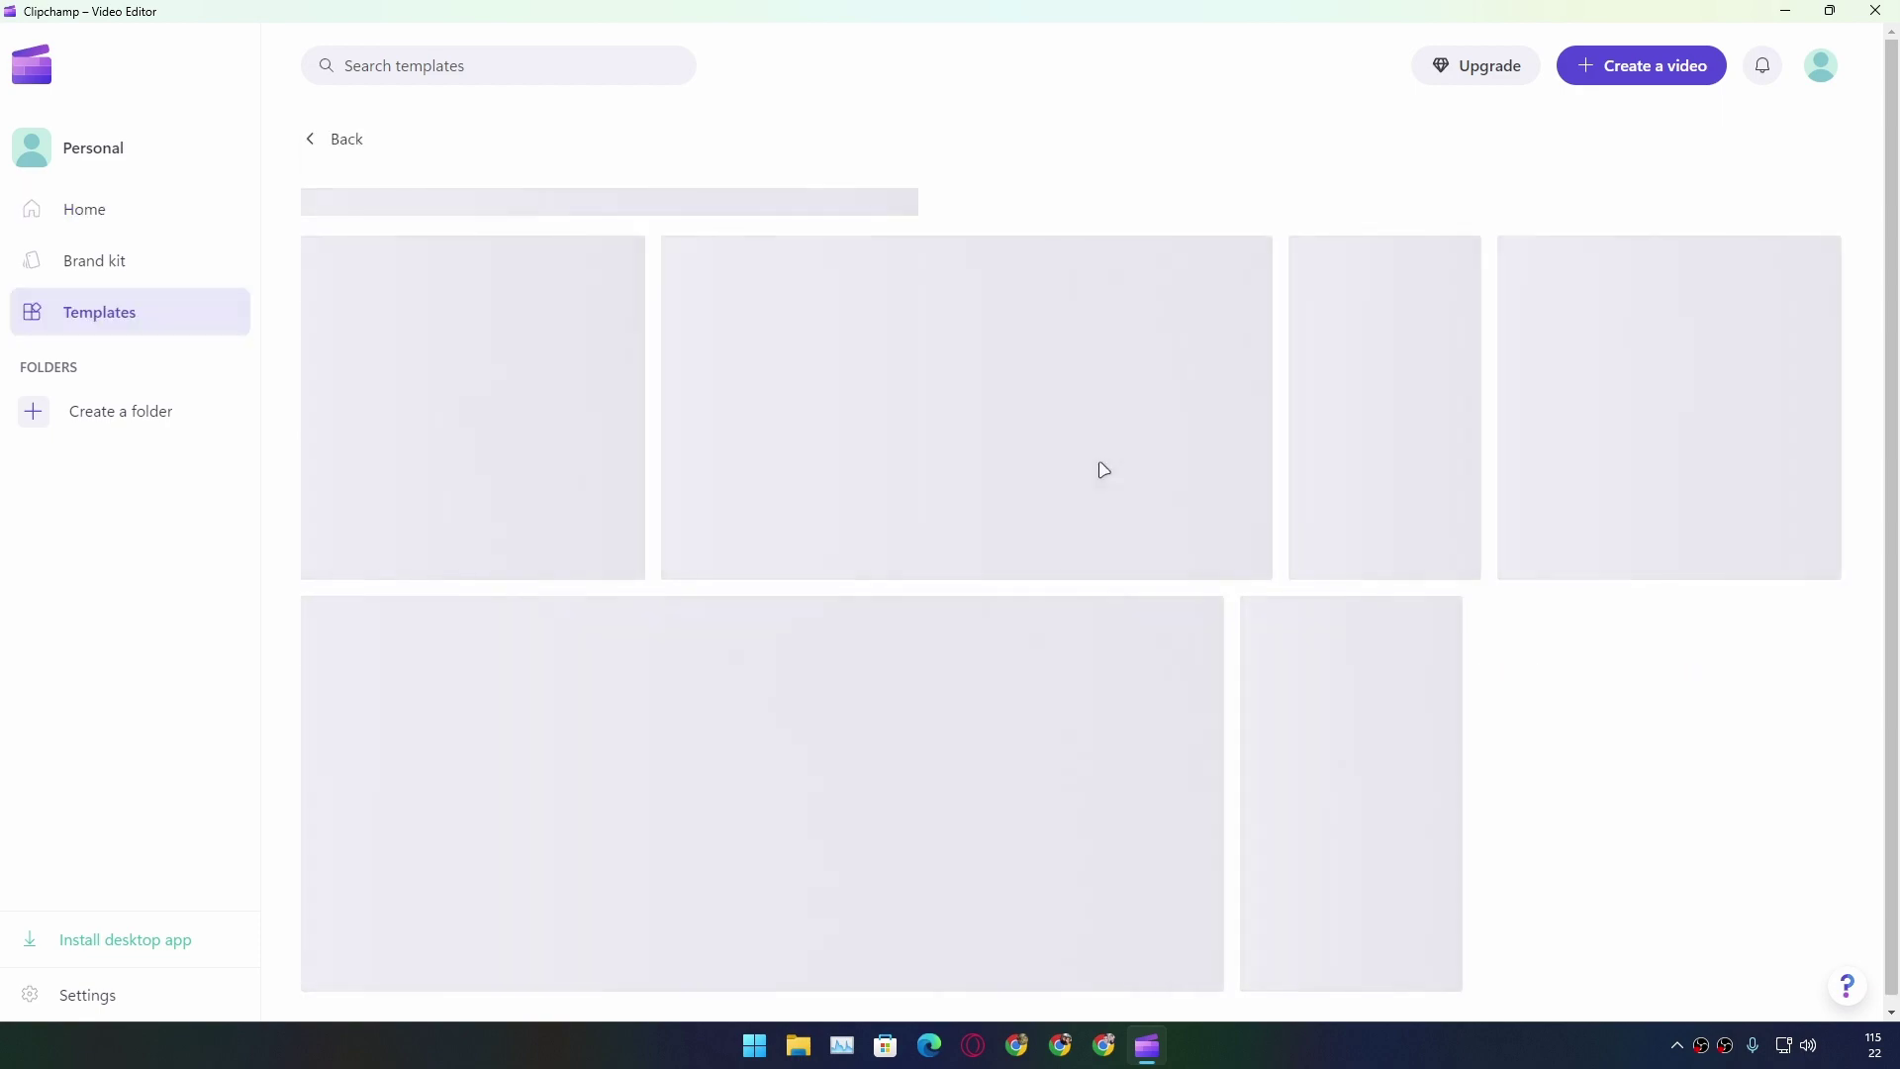
scroll(1099, 467, down, 4)
scroll(1113, 490, down, 1)
scroll(1113, 490, down, 2)
scroll(866, 529, up, 6)
scroll(866, 529, up, 2)
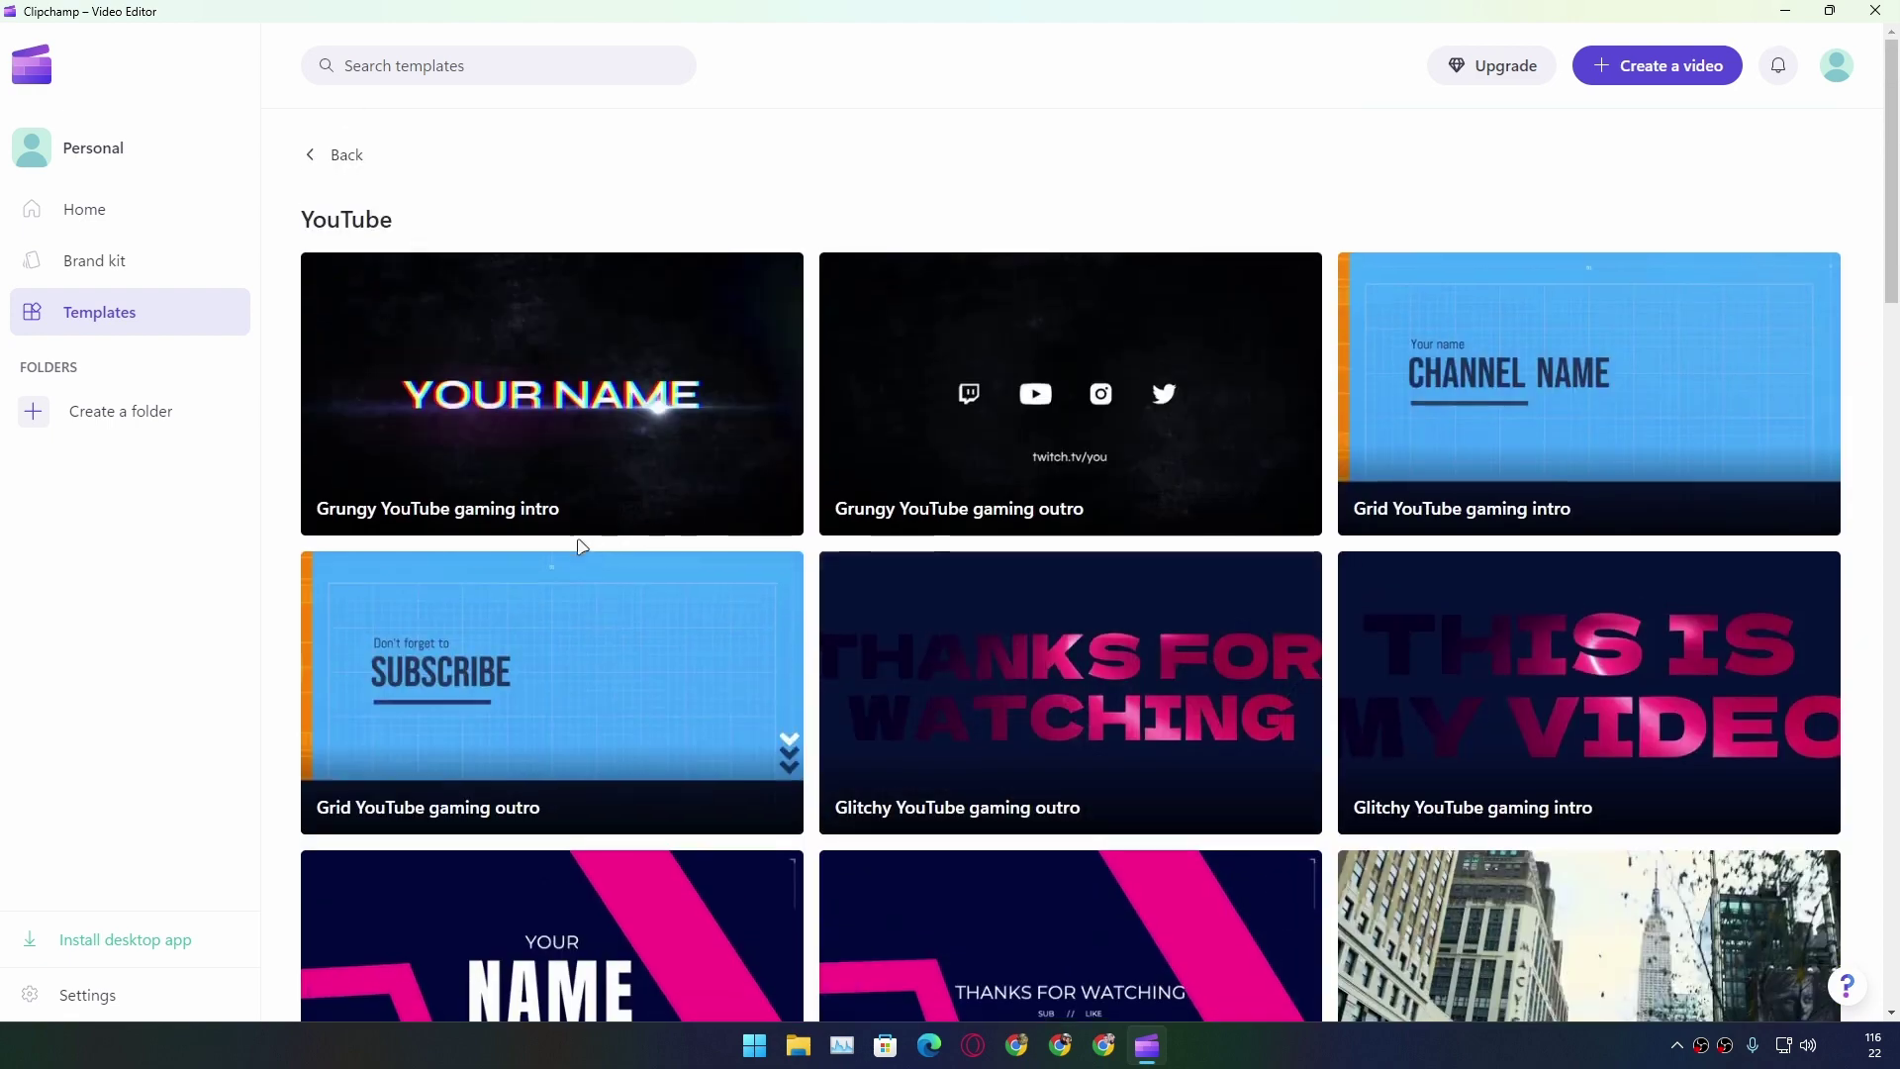
click(604, 377)
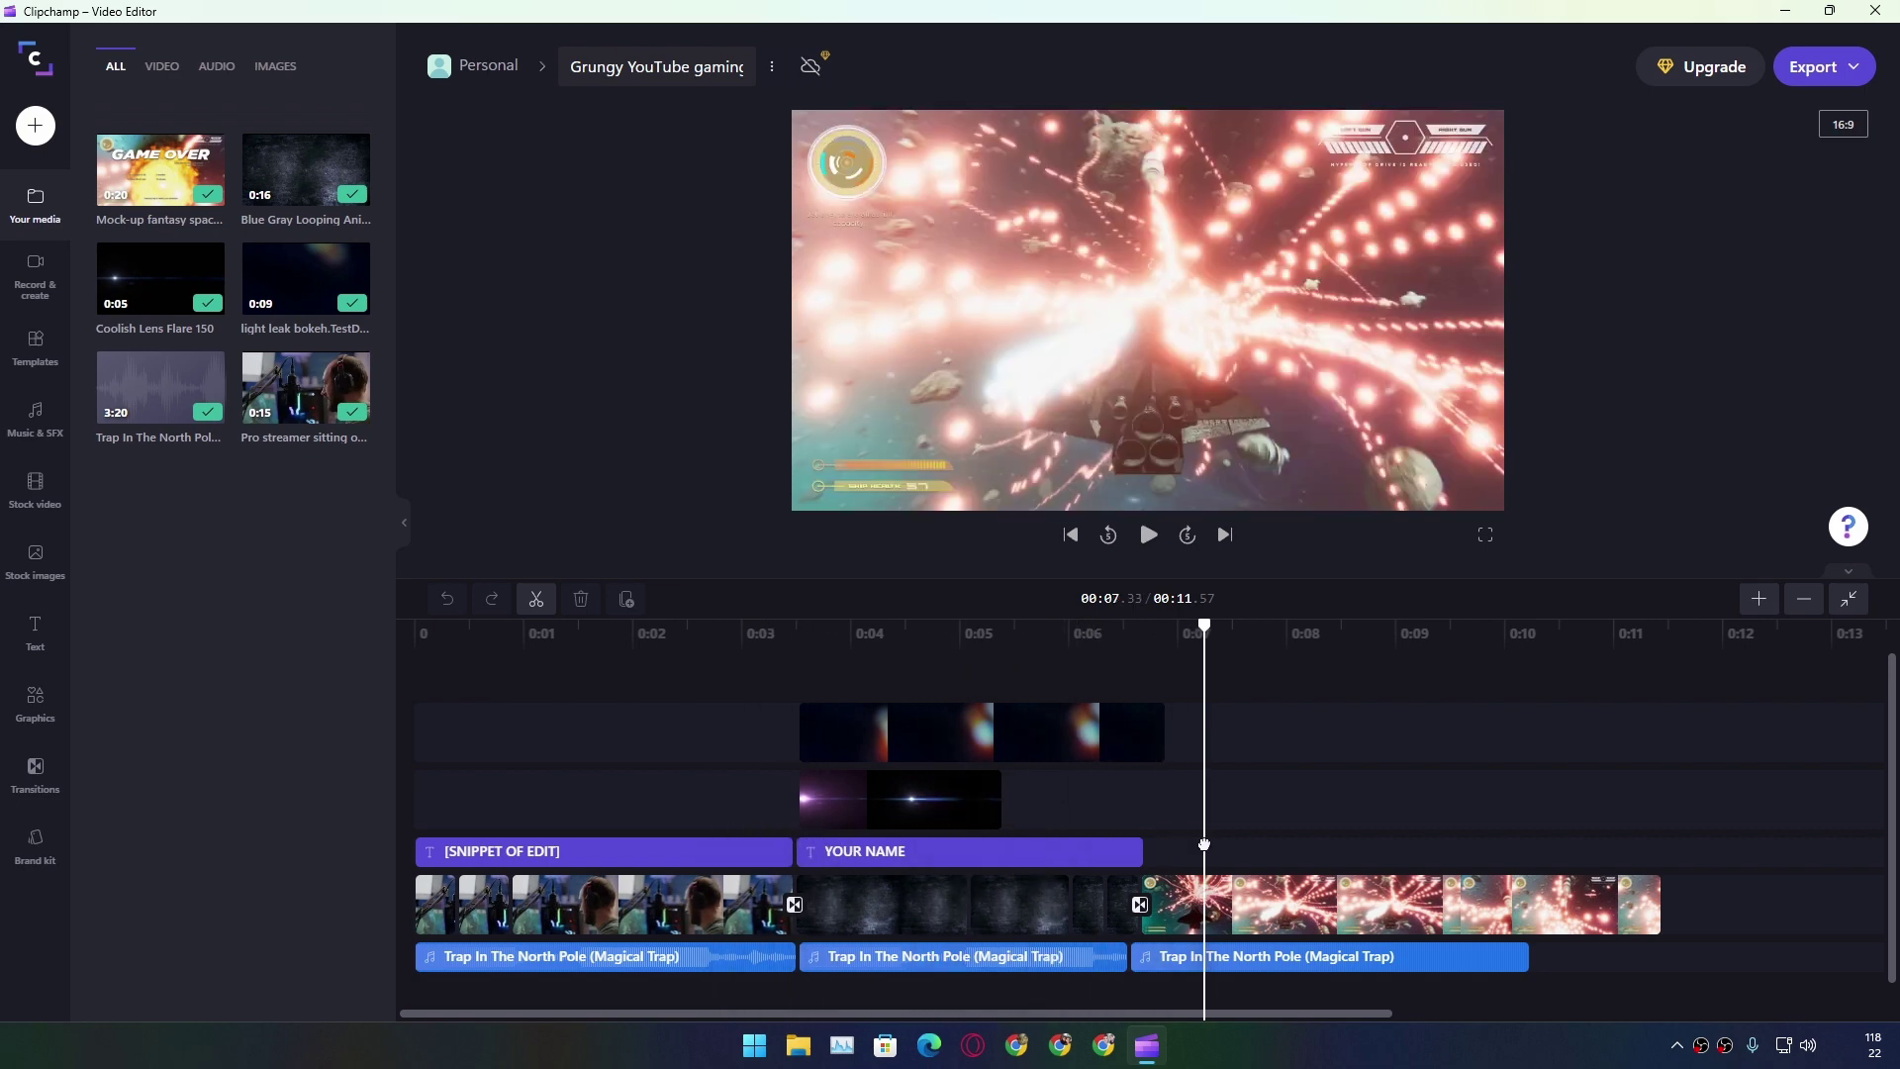
Import the KB logo unnamed.jpg and place it on the top track at 0:07
click(976, 851)
drag(1590, 638, 237, 314)
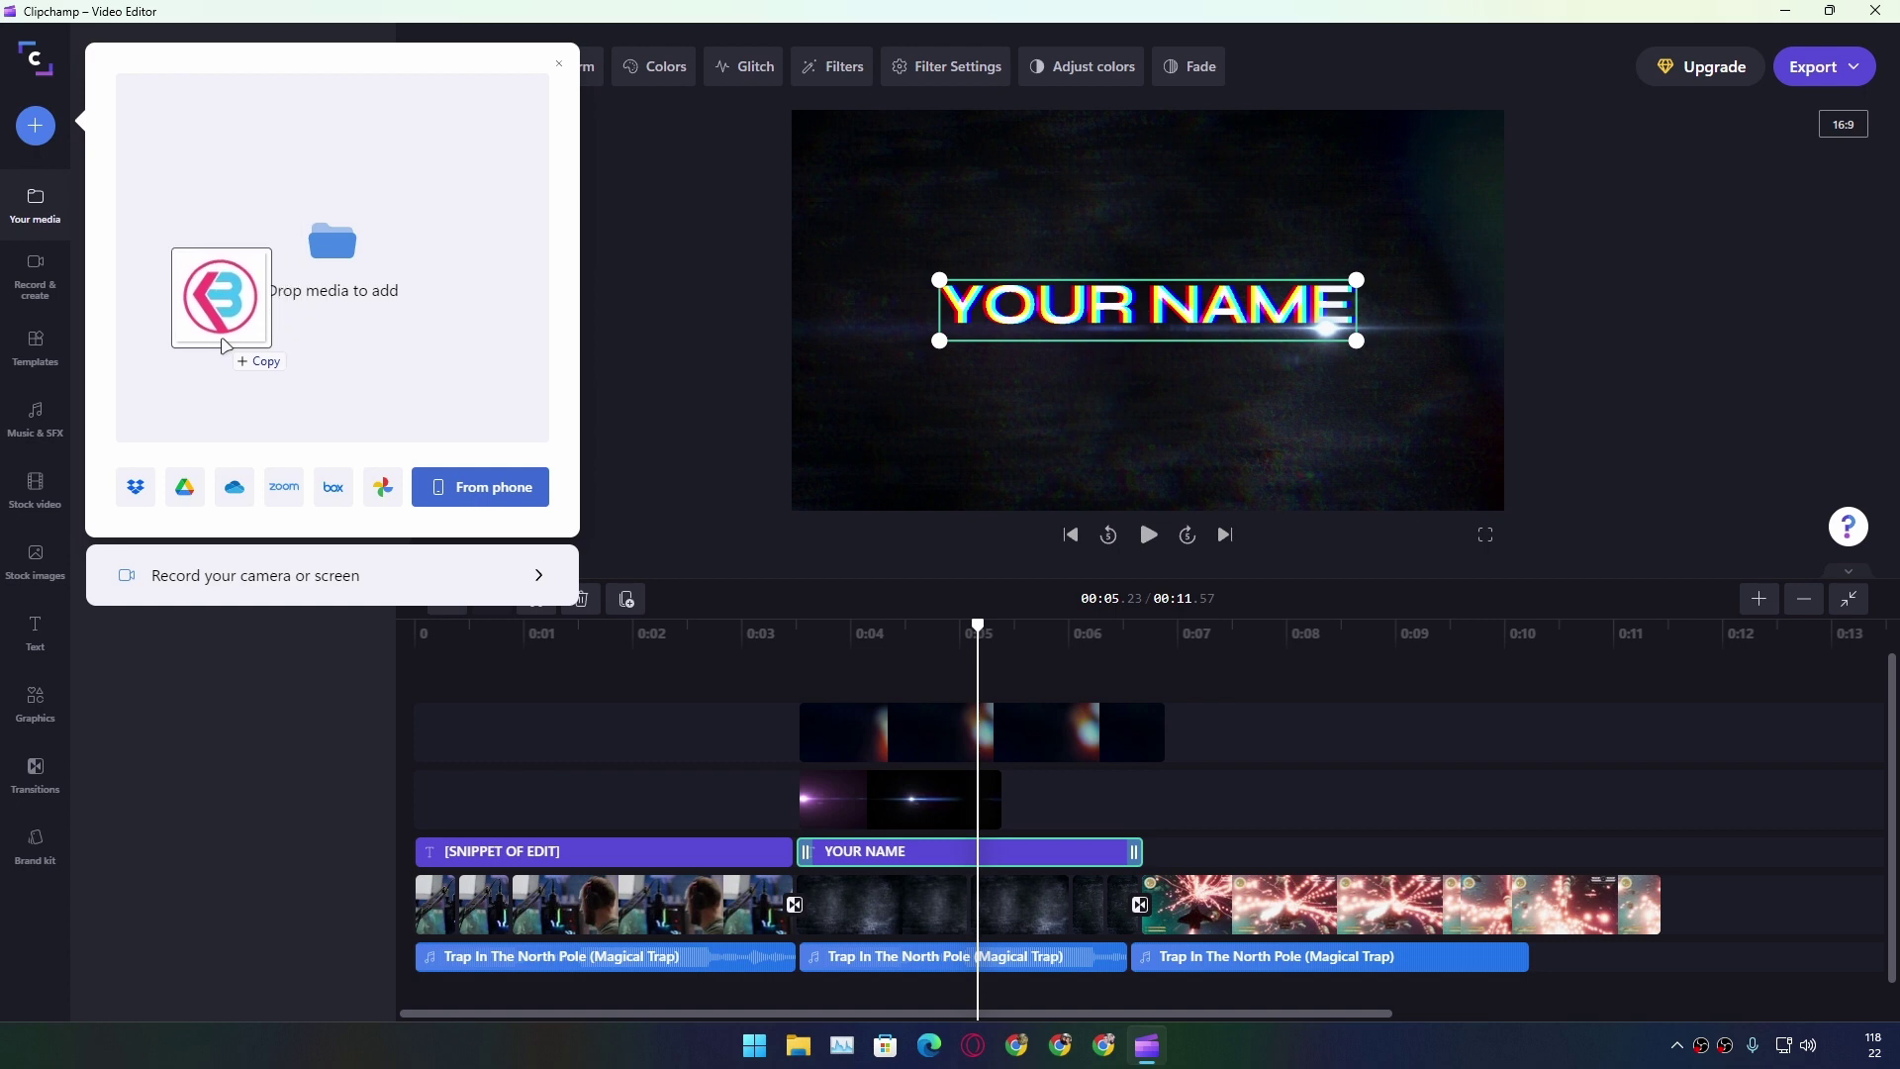
drag(237, 314, 218, 374)
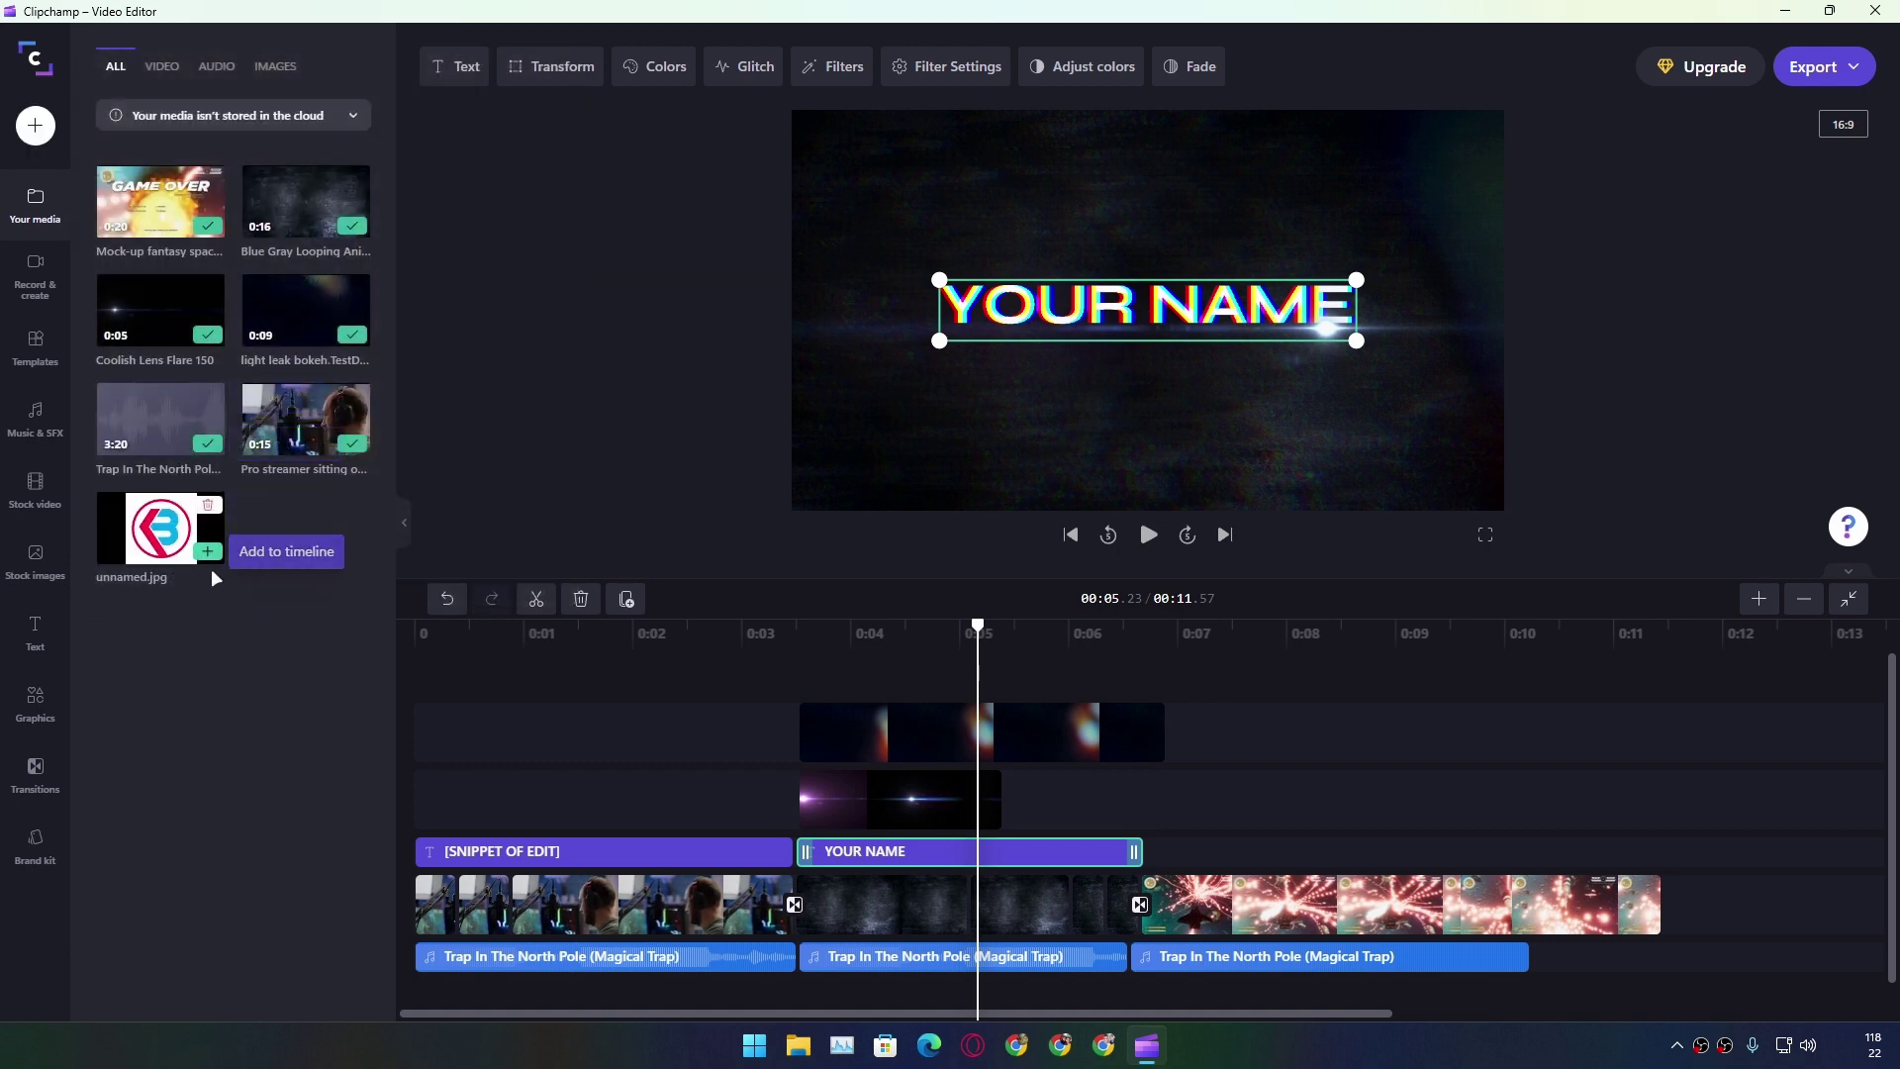
mouse_move(196, 520)
mouse_down()
mouse_move(395, 617)
mouse_move(1295, 763)
mouse_up()
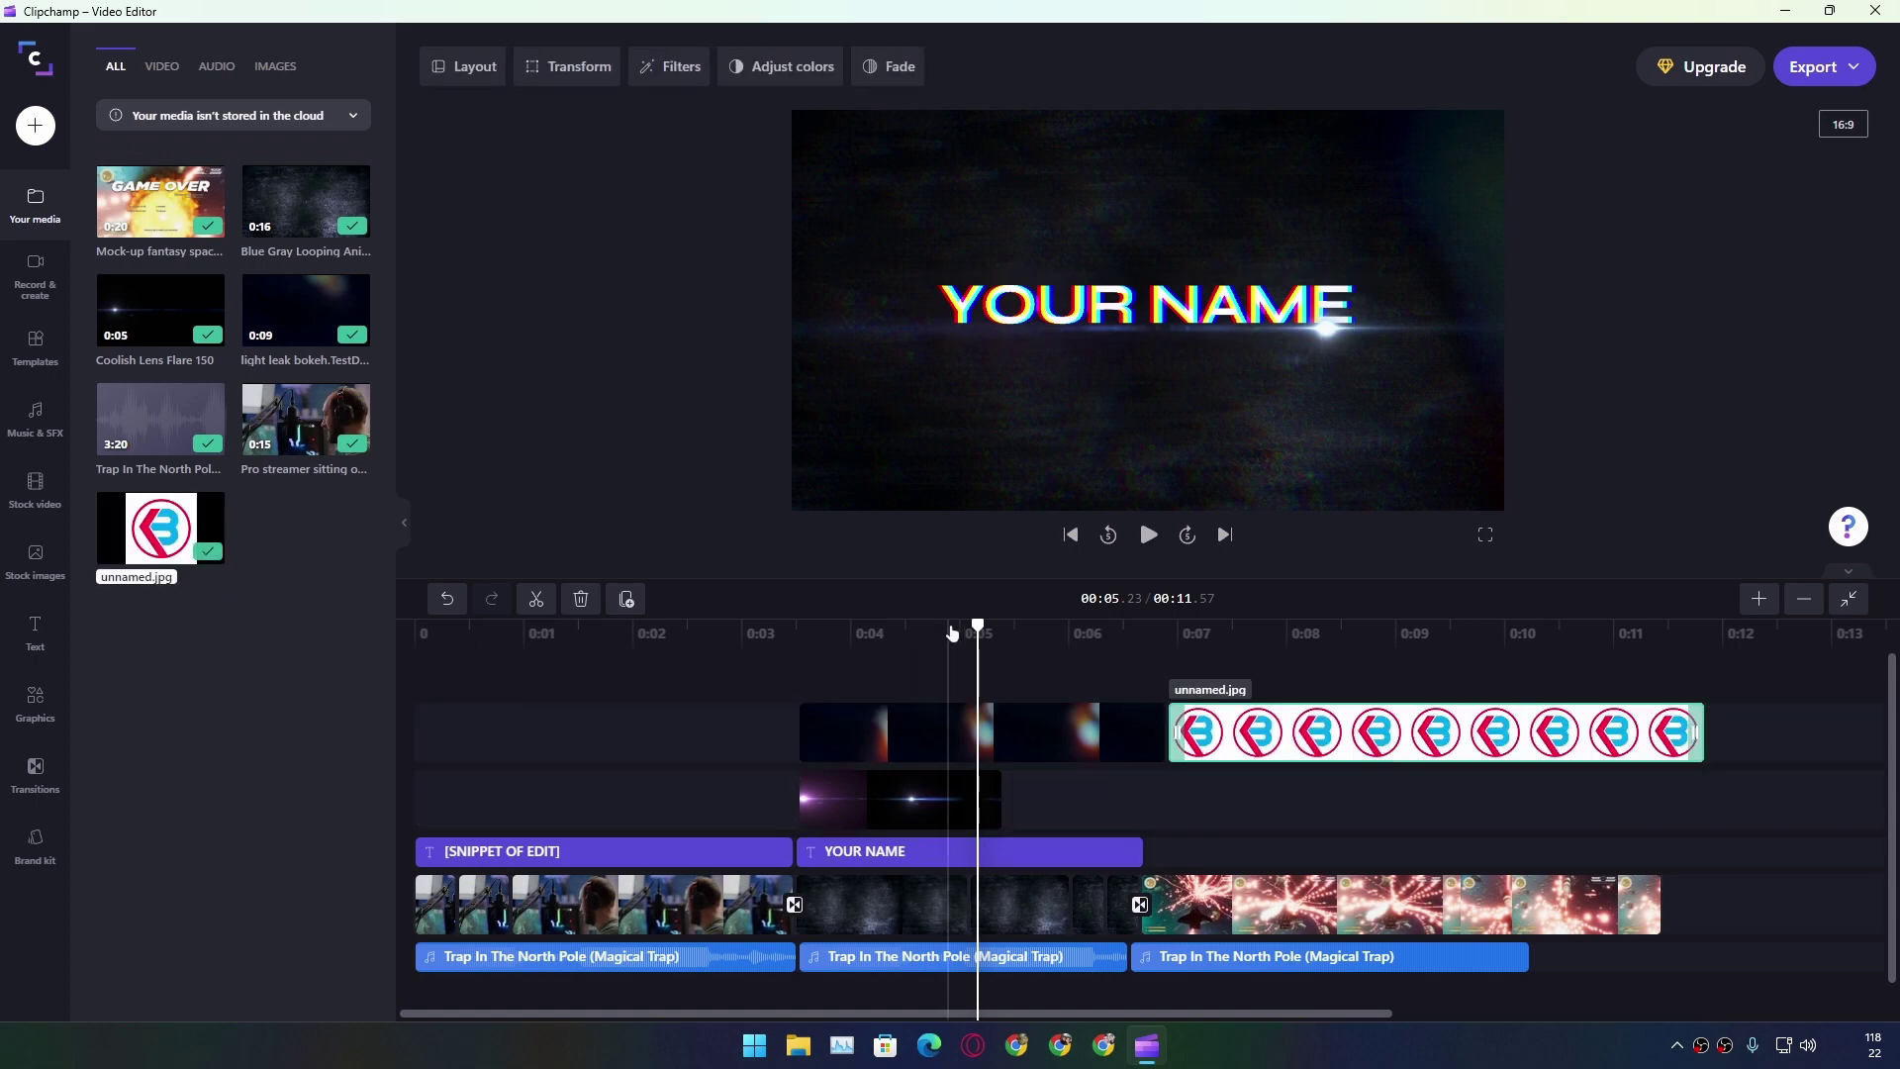
click(1241, 631)
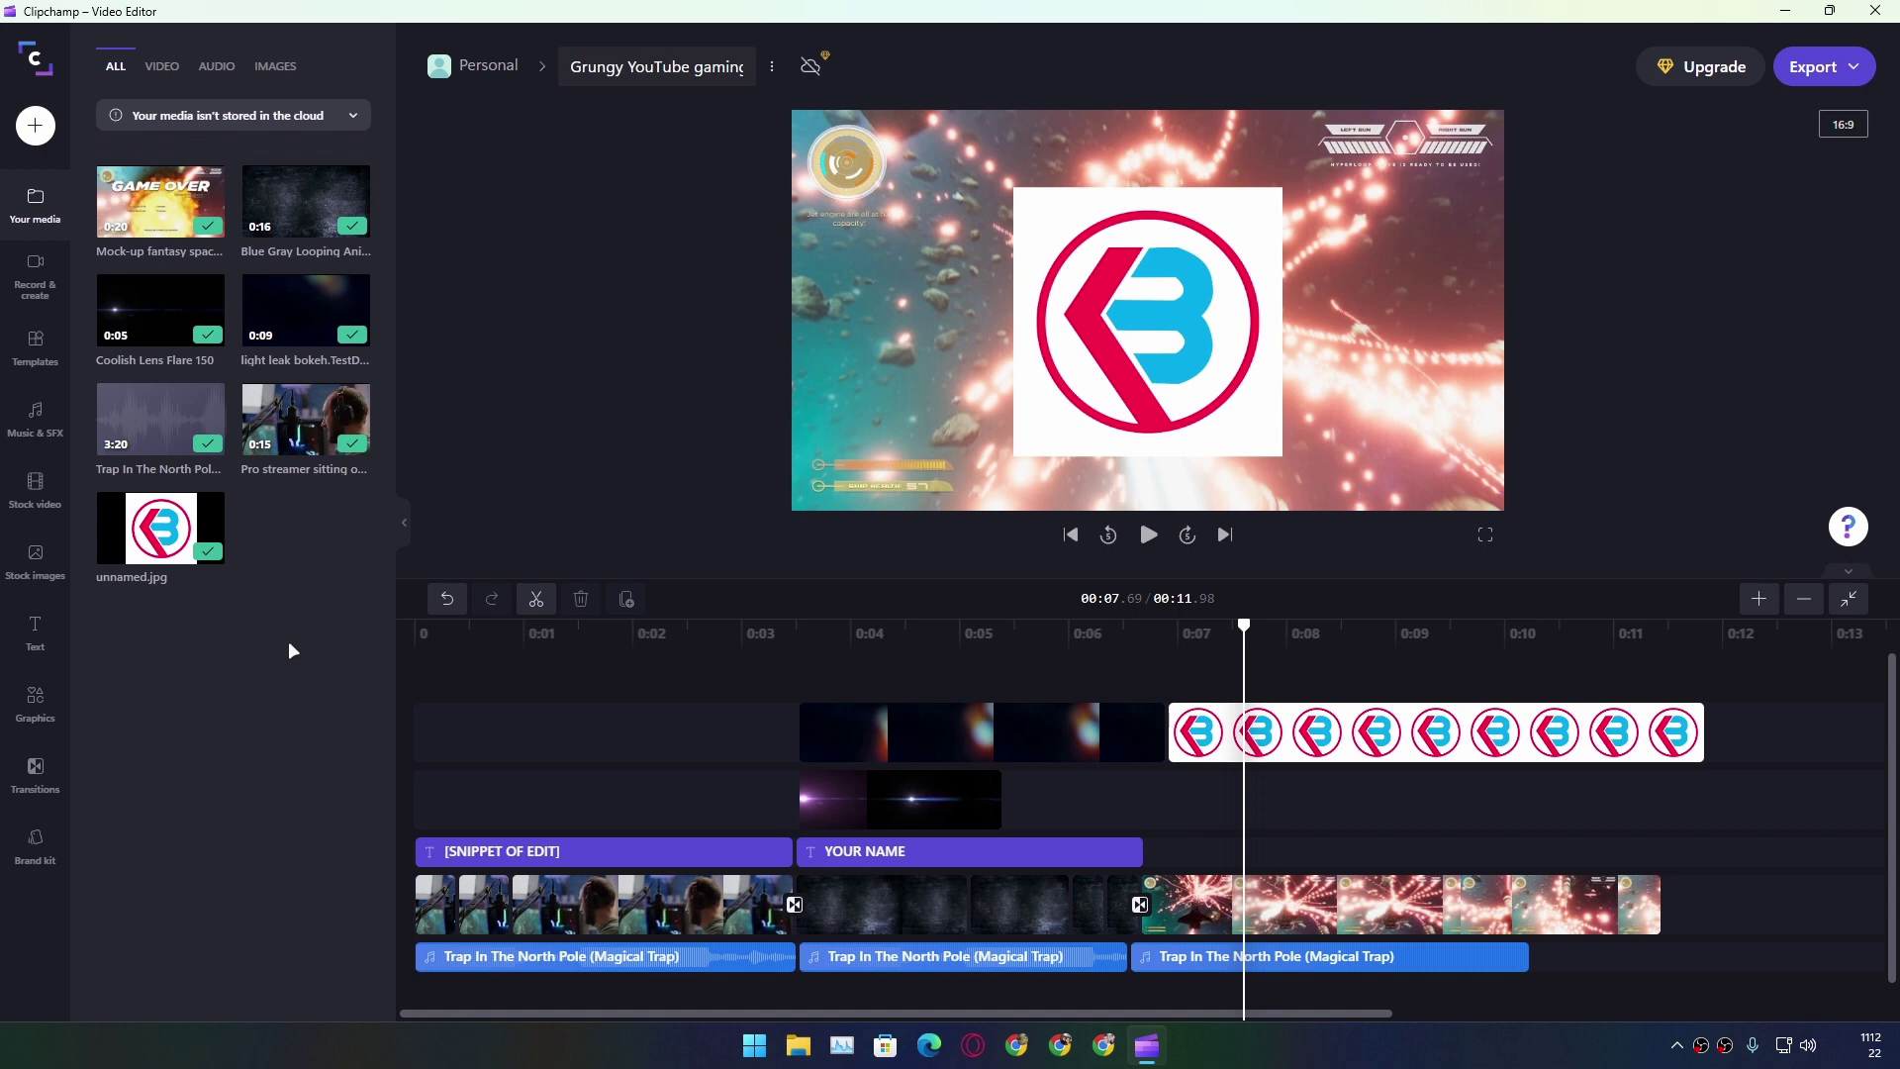
Generate "Hi, it's me, KB." in the Guy - Masculine voice and save it to media
click(30, 288)
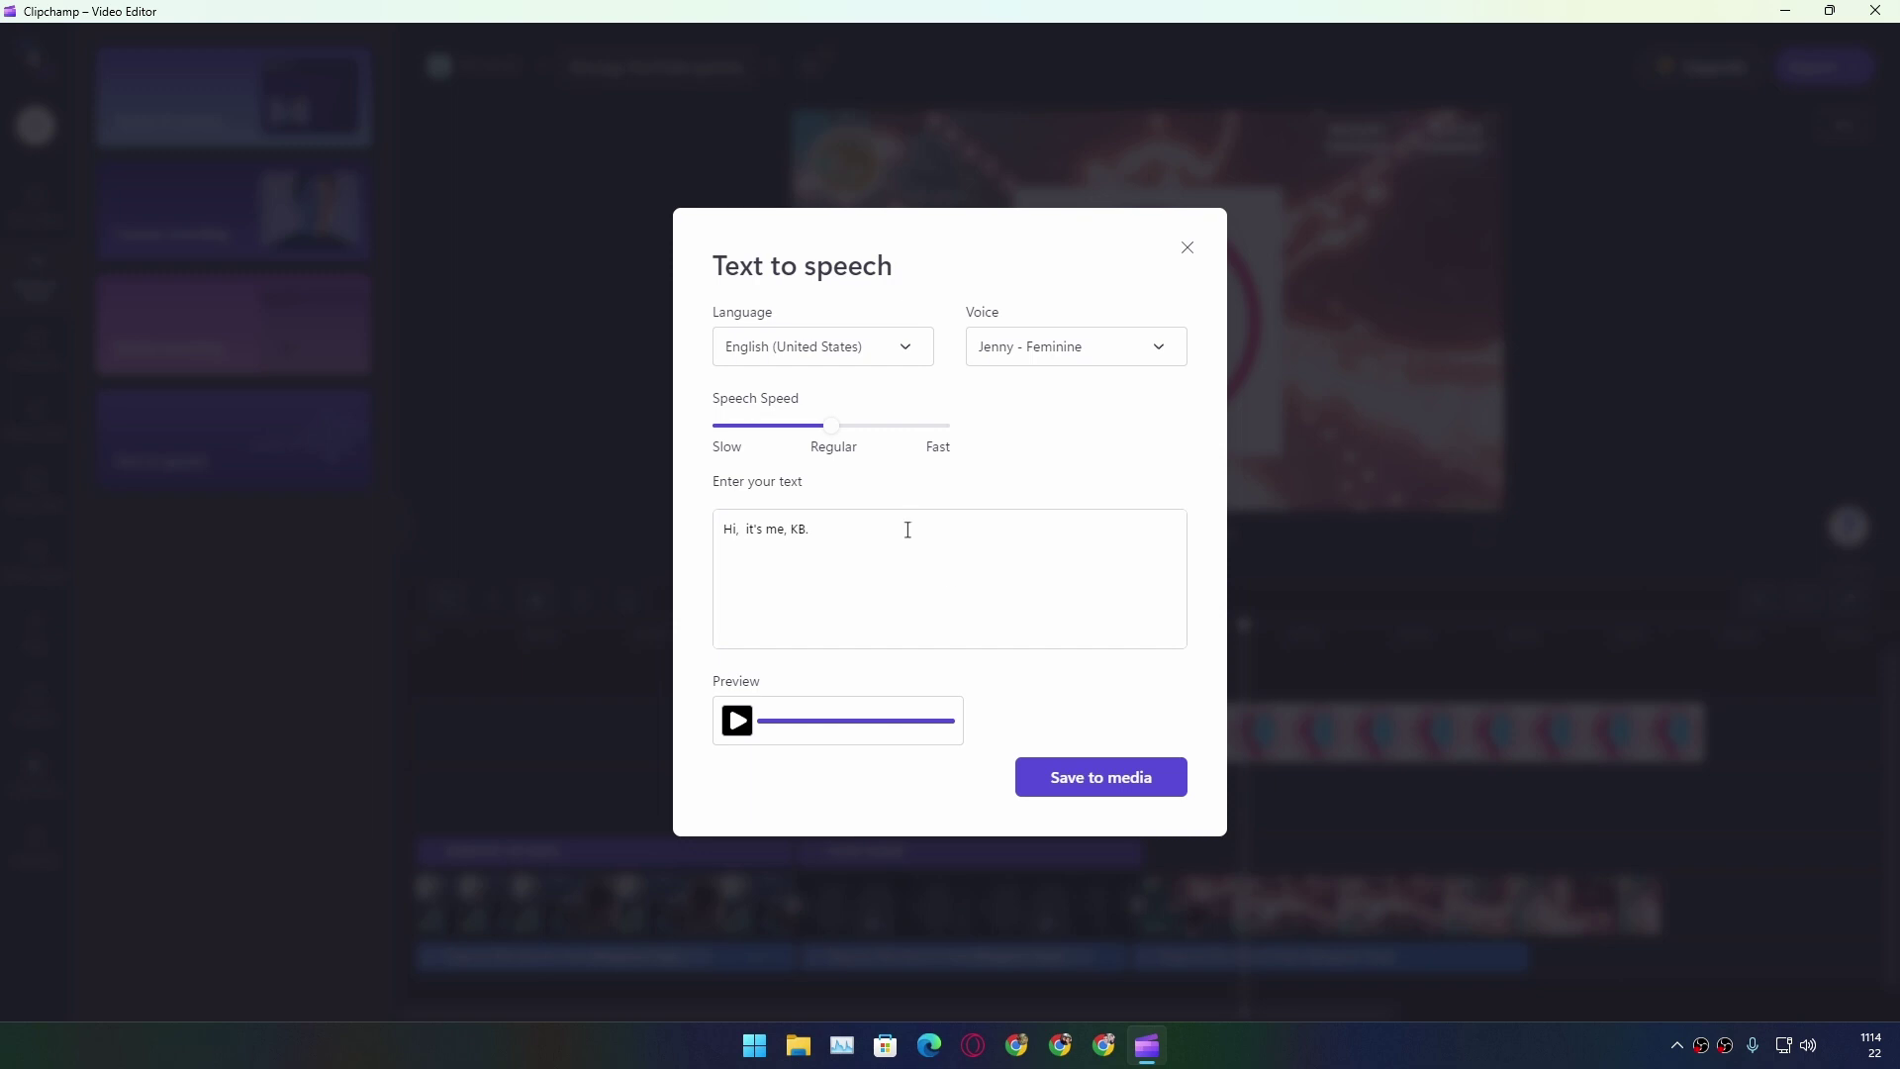
click(1077, 347)
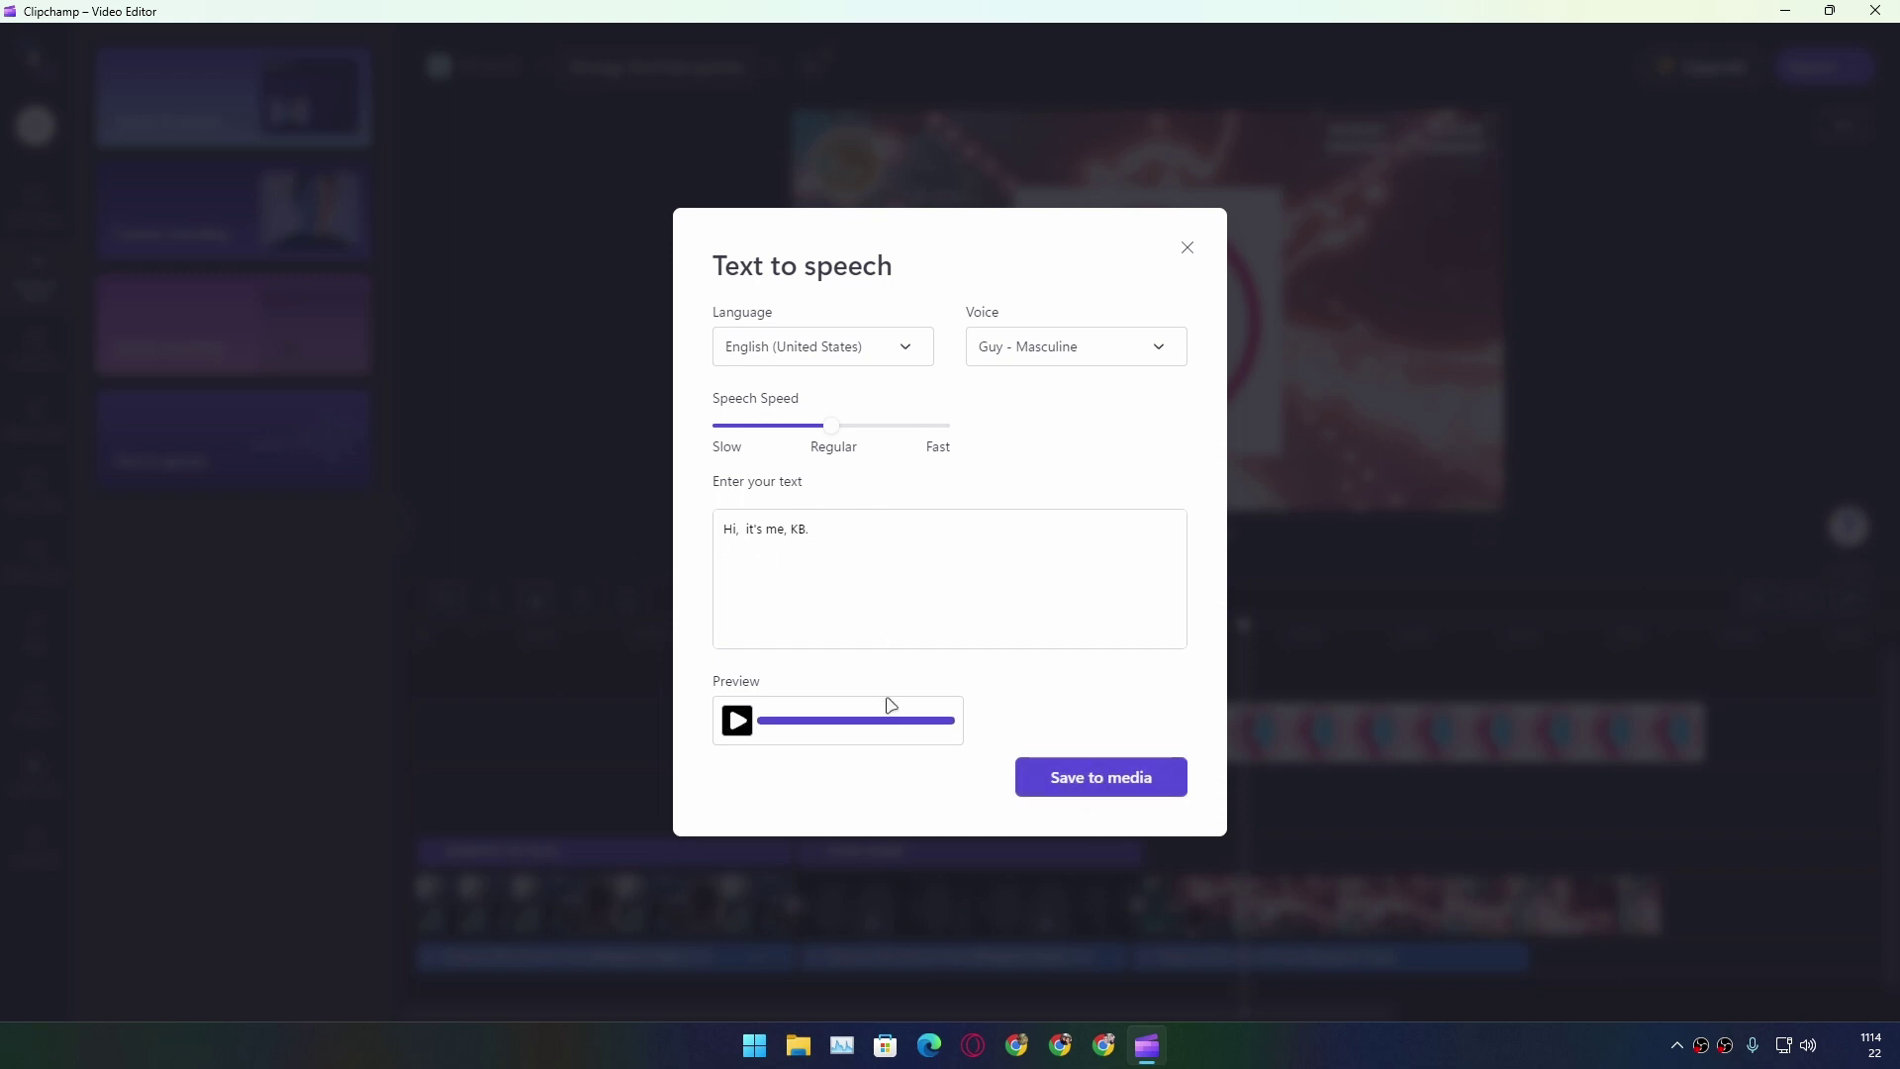
click(1119, 787)
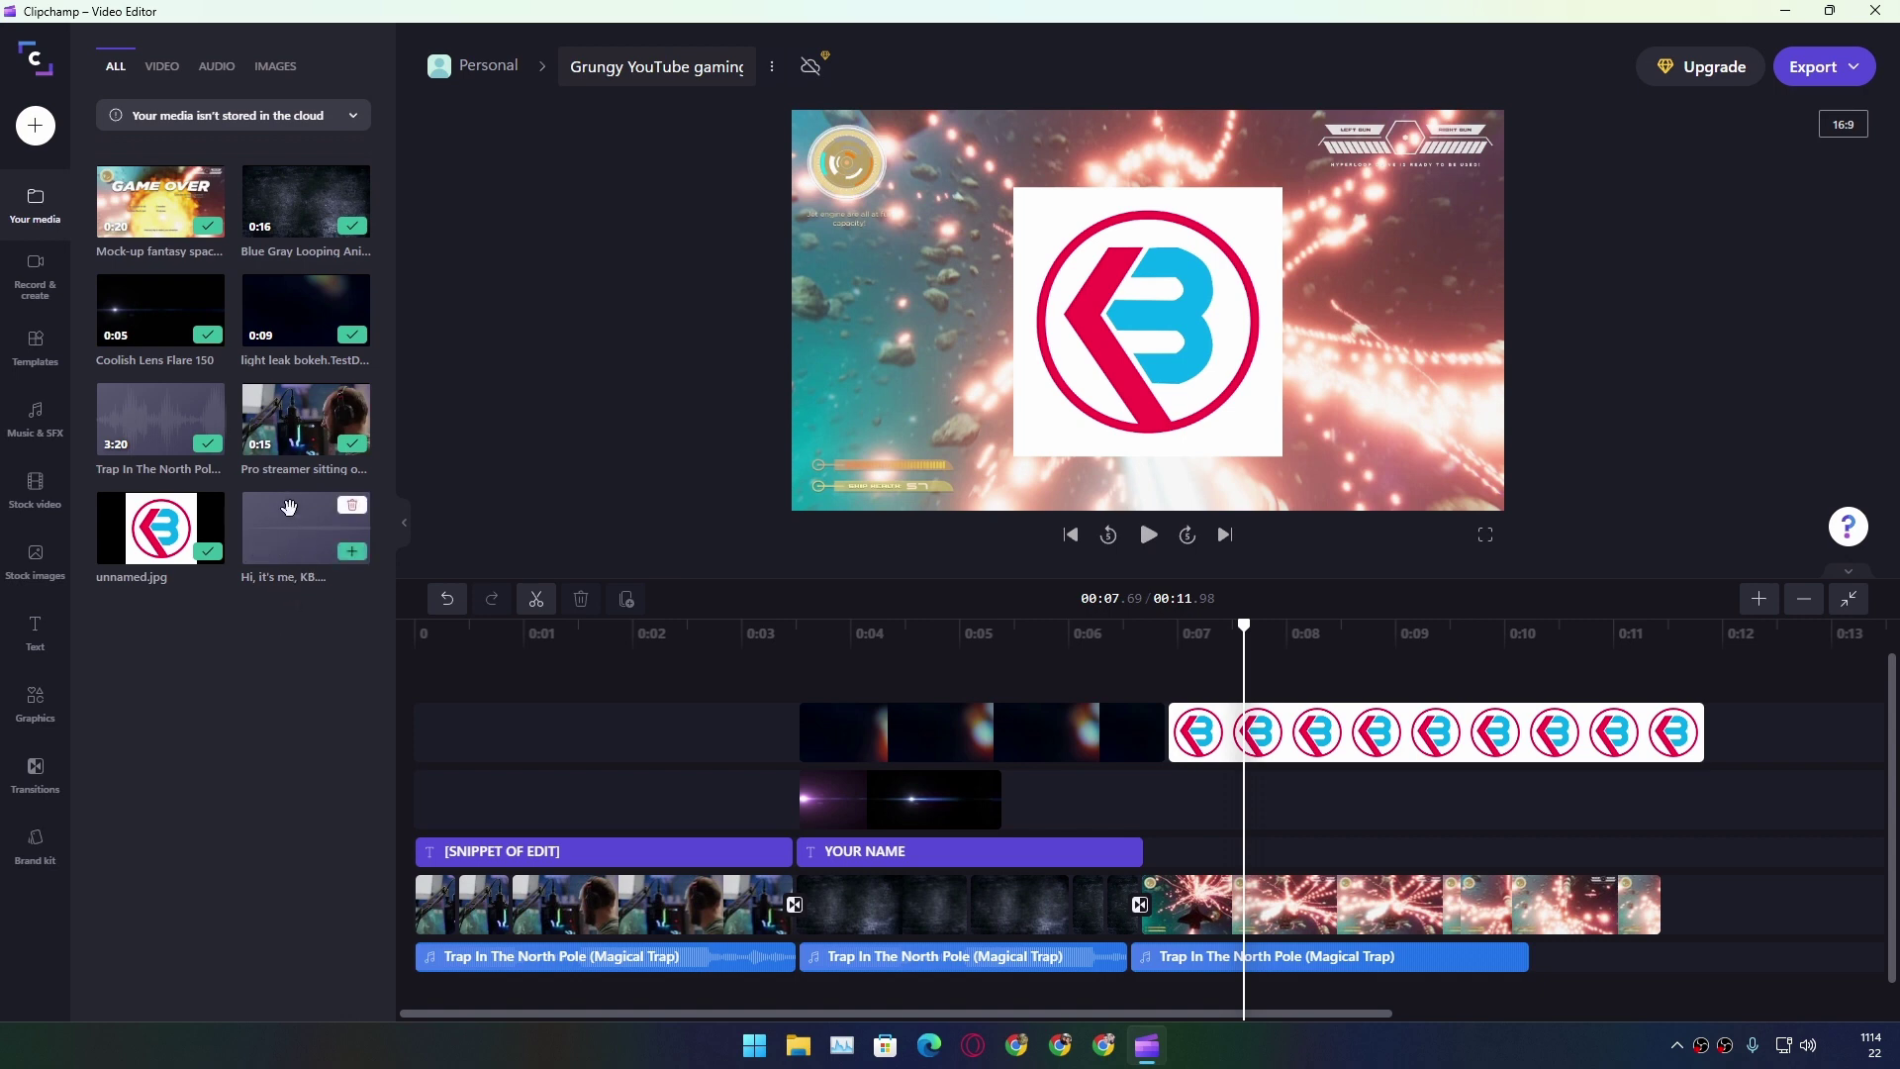
Drop the "Hi, it's me, KB" voice clip after the logo and play it back
mouse_move(296, 521)
mouse_down()
mouse_move(1718, 740)
mouse_move(1675, 729)
mouse_up()
key(space)
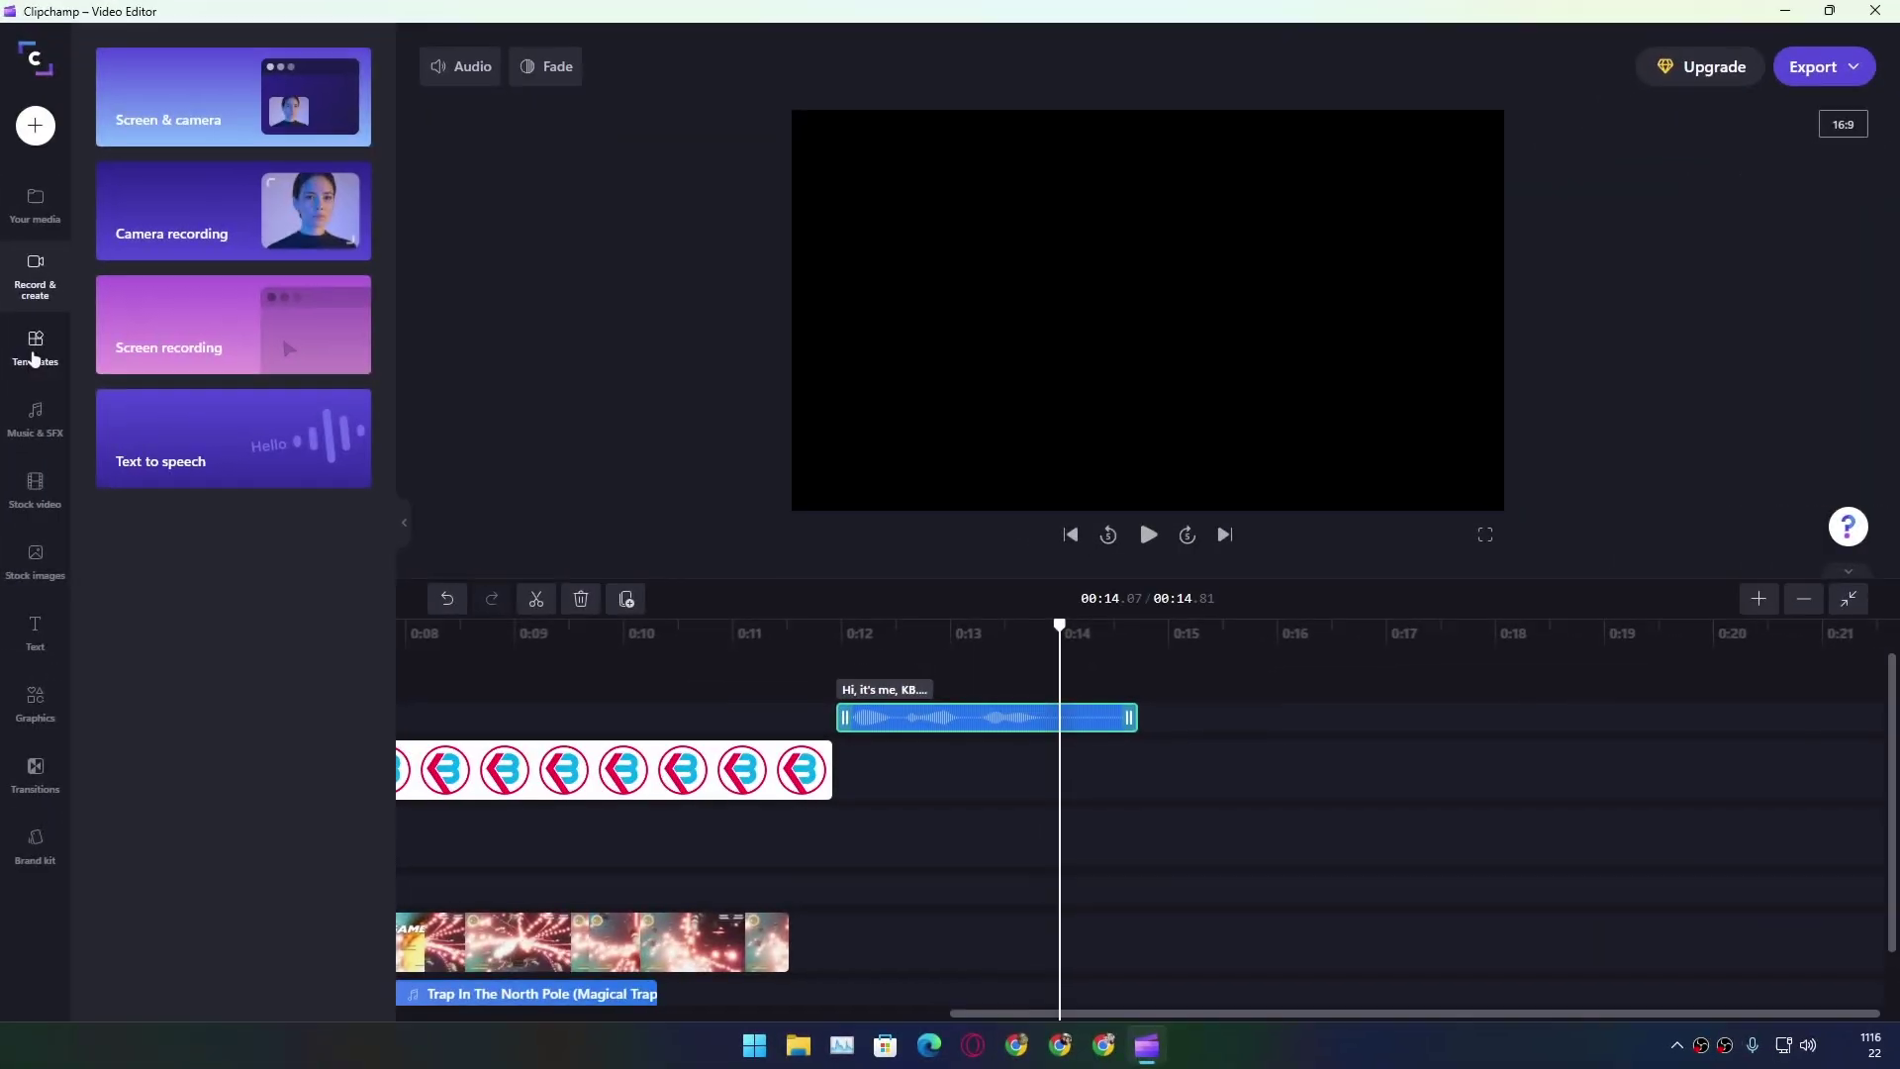
click(36, 345)
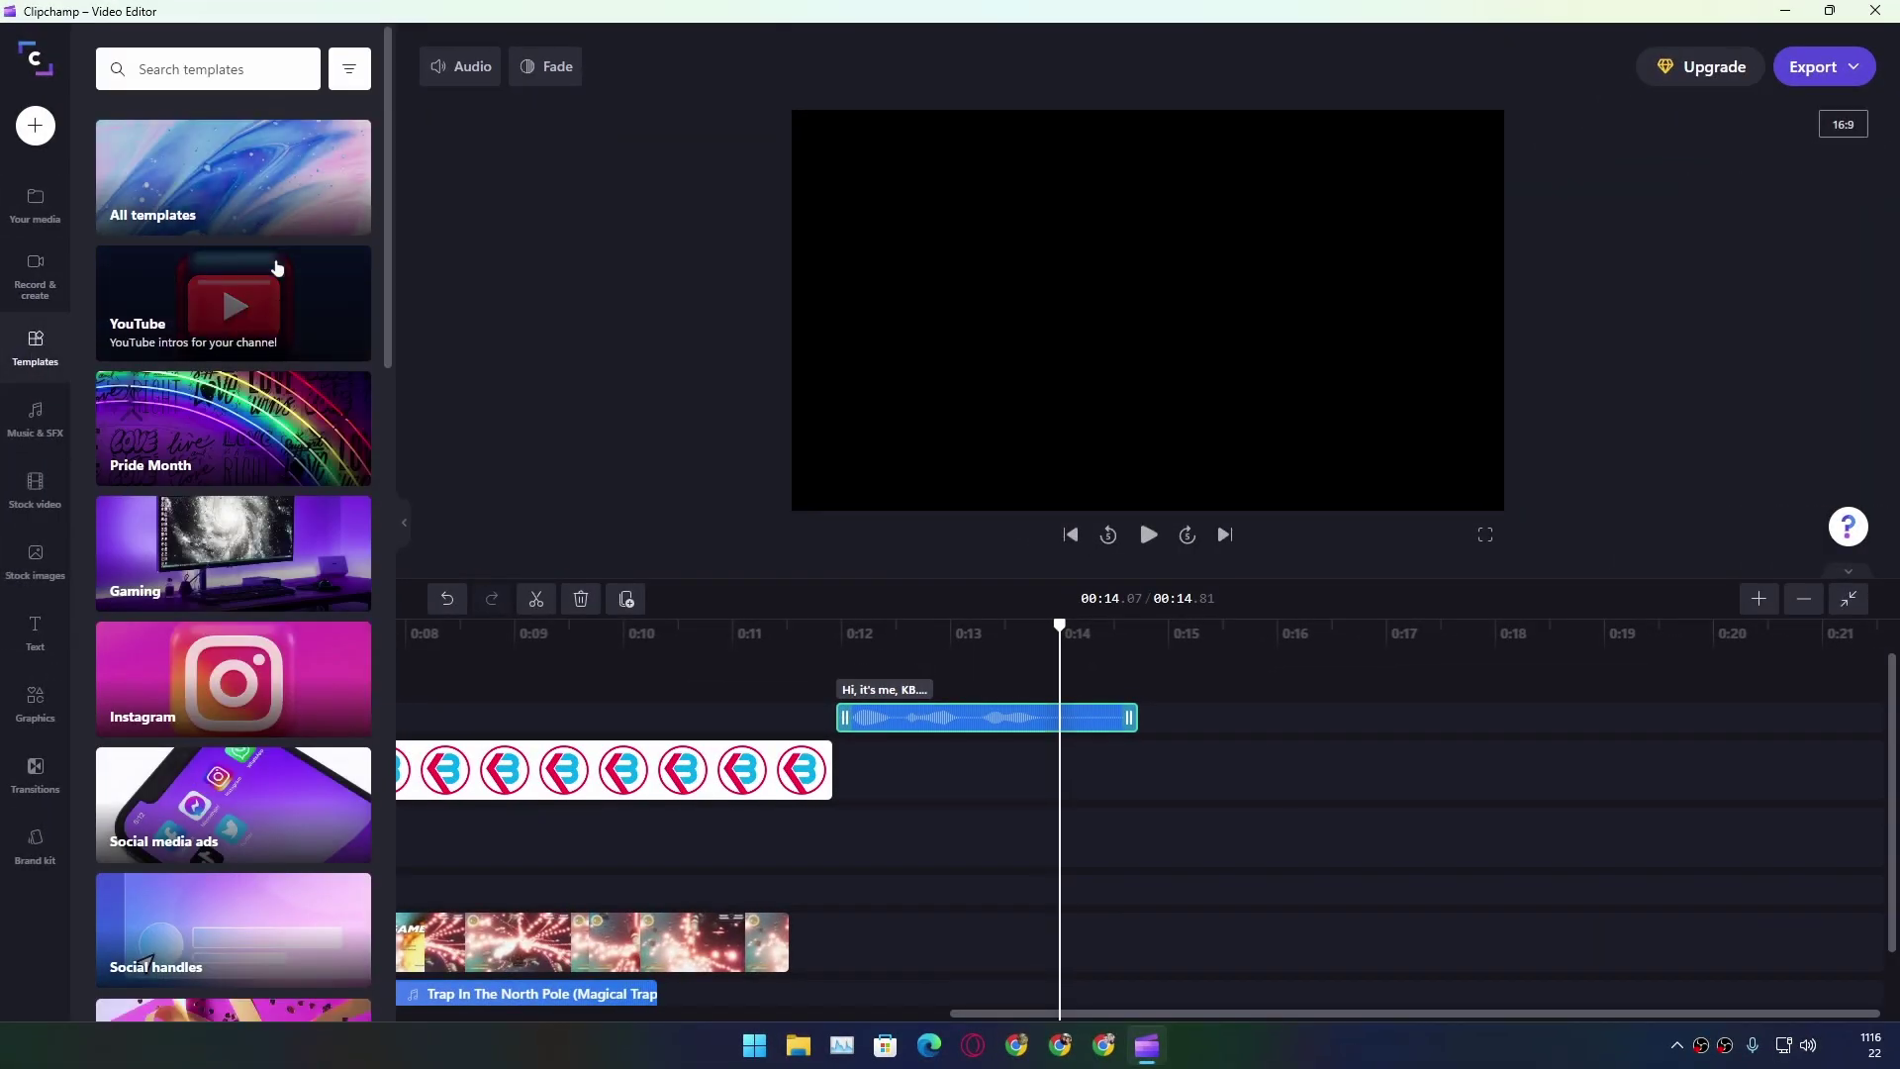
scroll(265, 357, down, 2)
scroll(259, 594, down, 2)
scroll(247, 631, down, 2)
scroll(247, 490, down, 1)
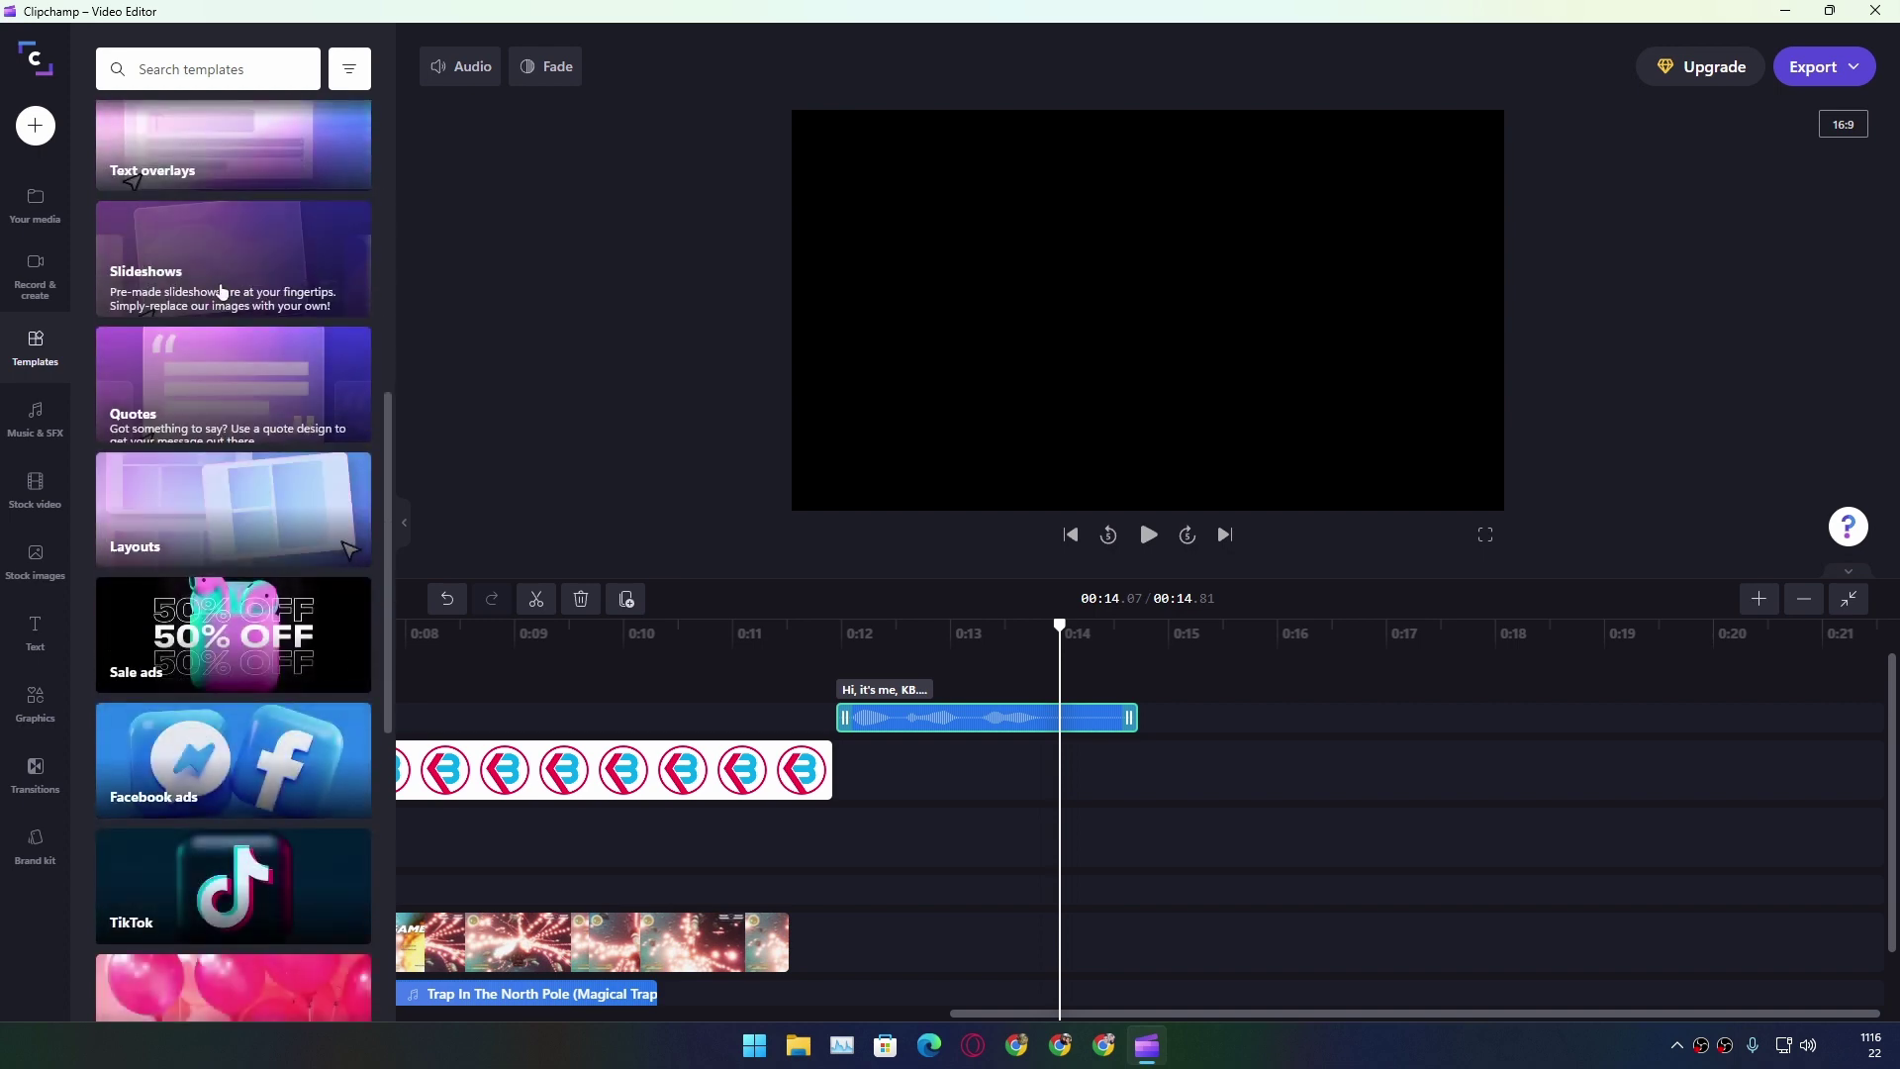
scroll(168, 305, up, 1)
scroll(200, 627, down, 3)
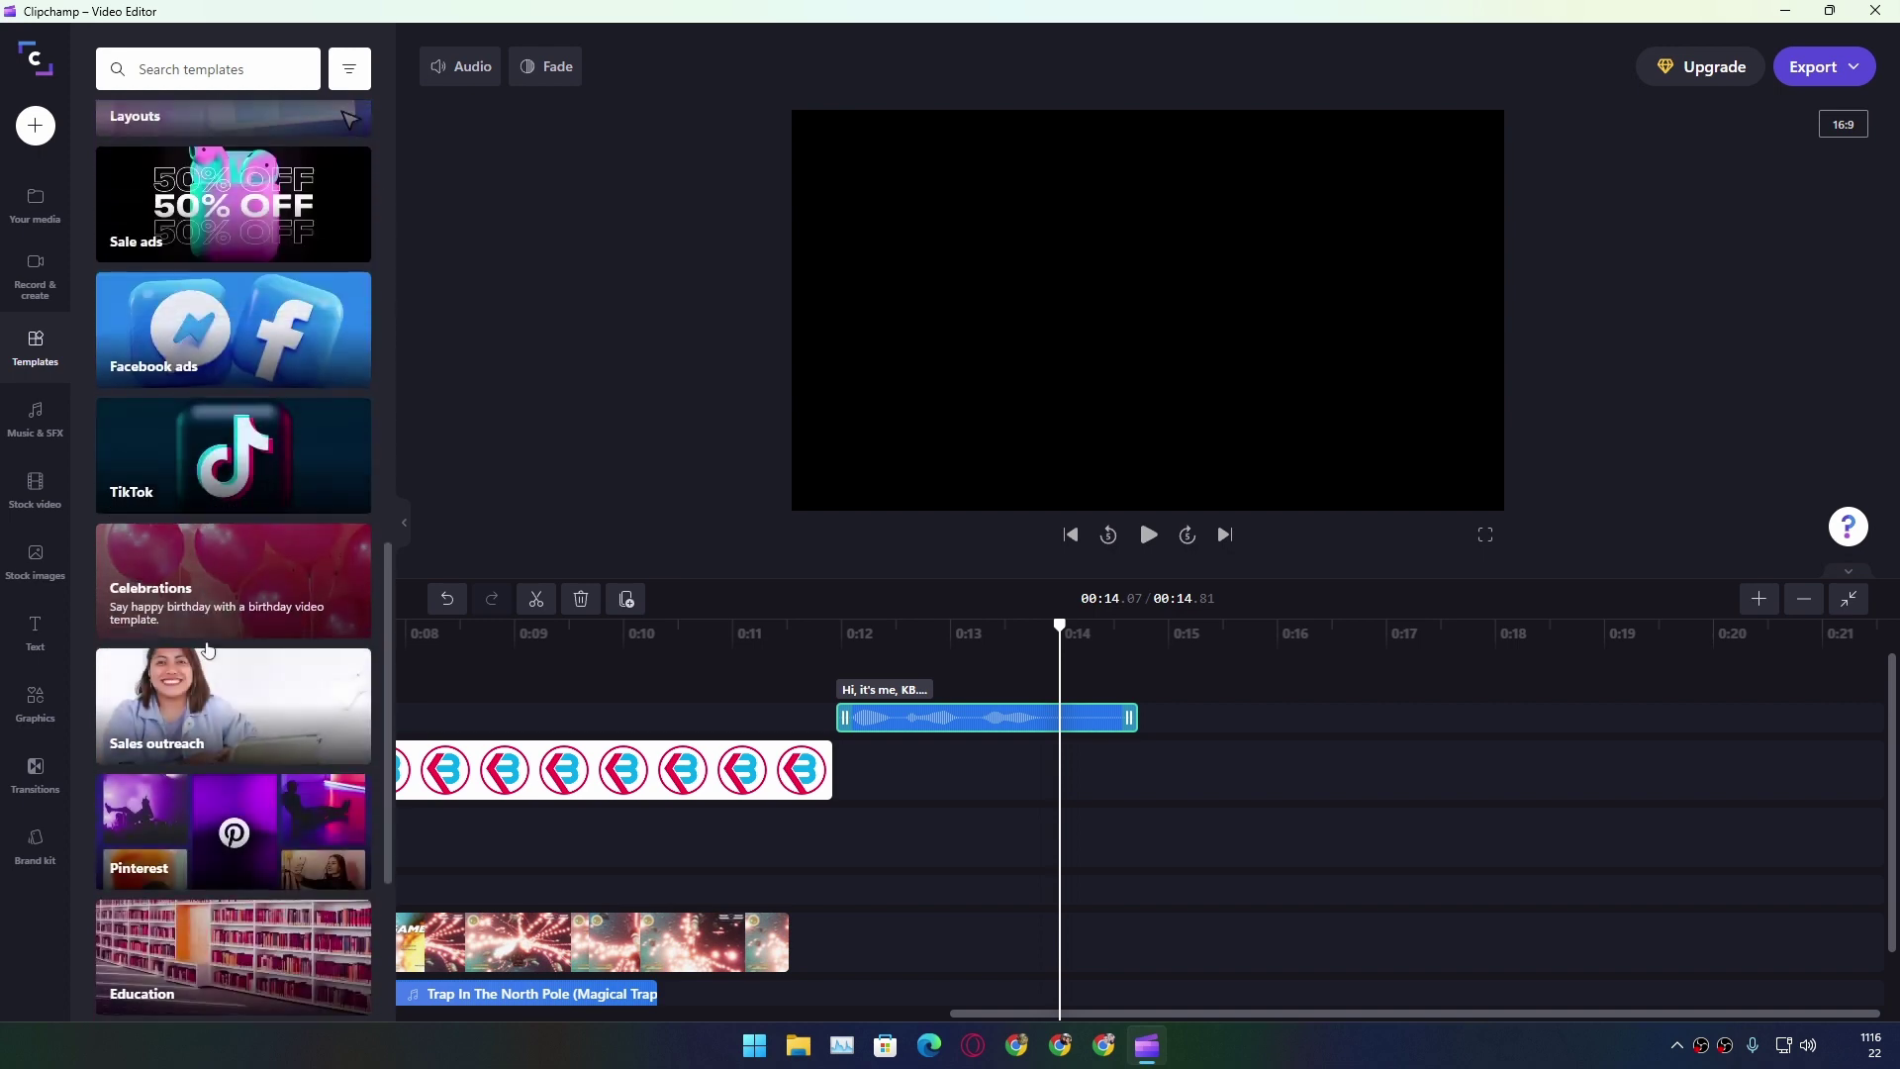
scroll(238, 565, down, 3)
scroll(253, 528, down, 1)
scroll(254, 519, down, 2)
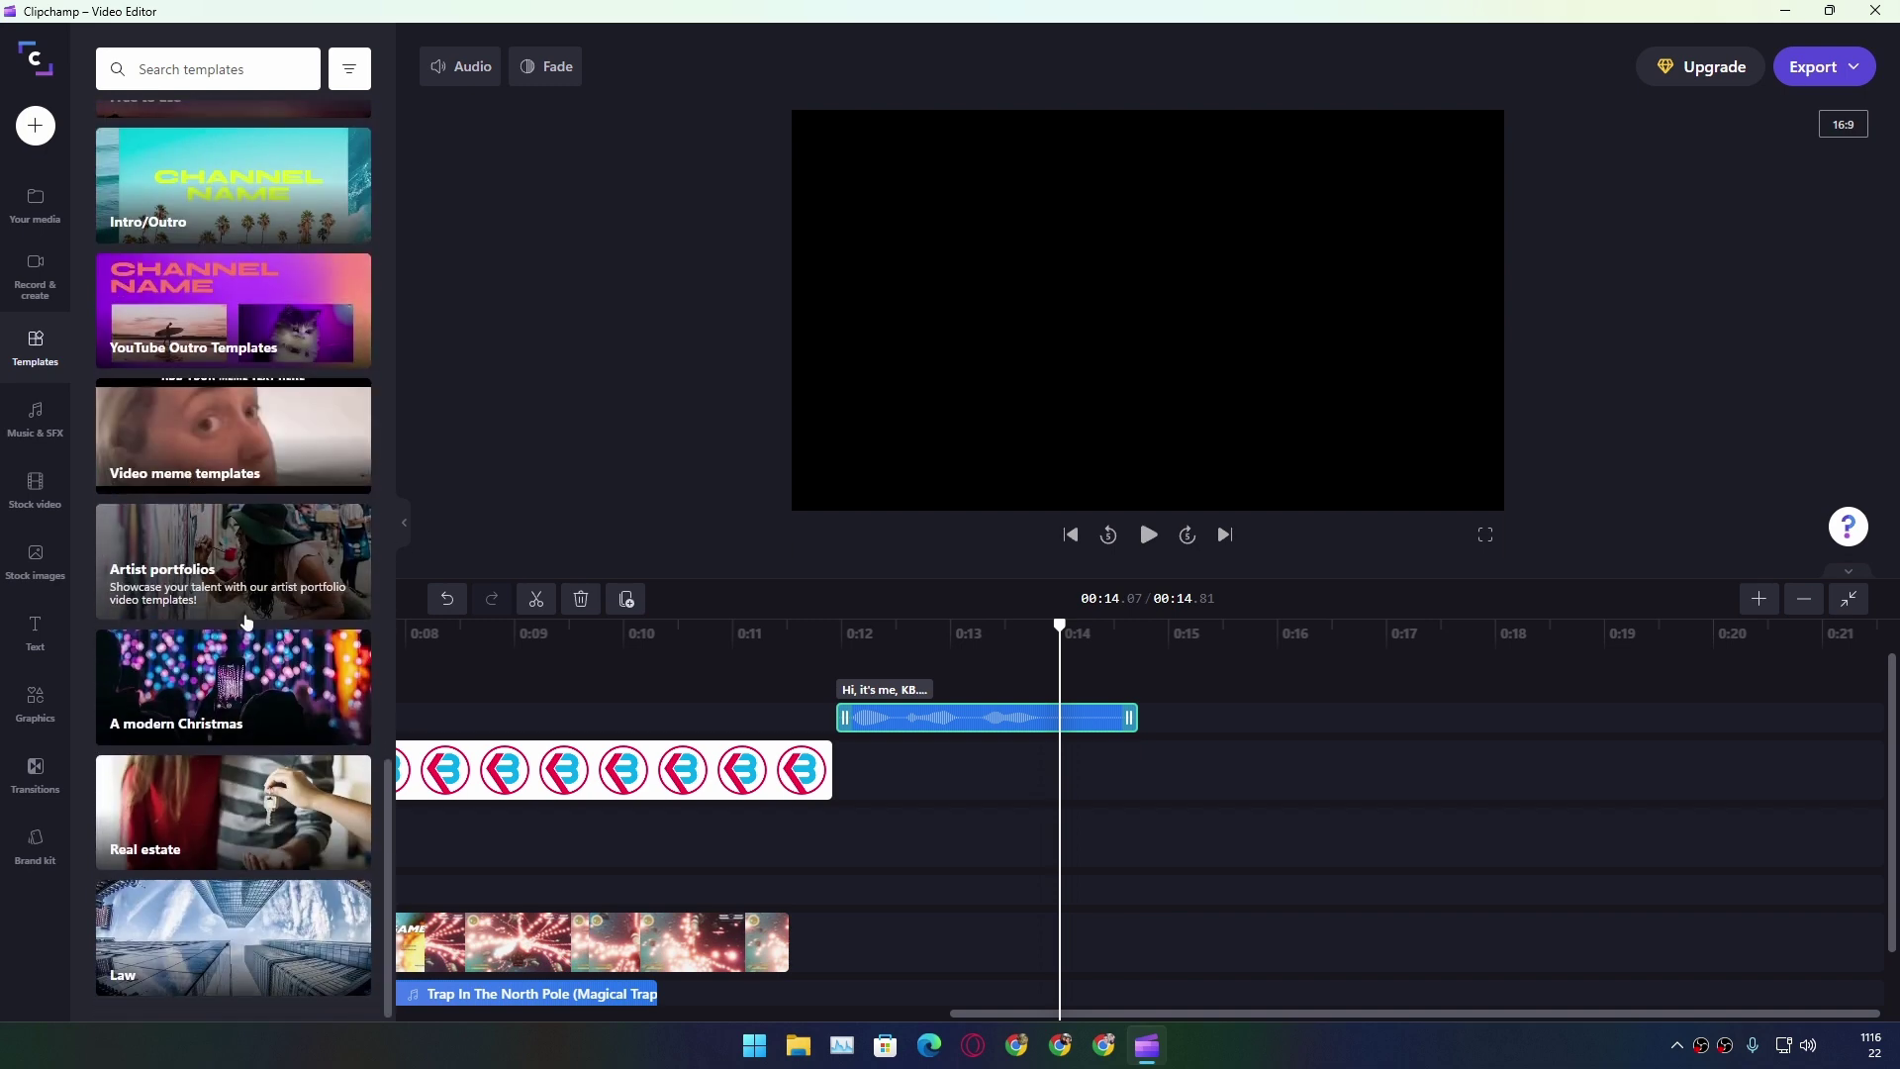
scroll(208, 446, up, 4)
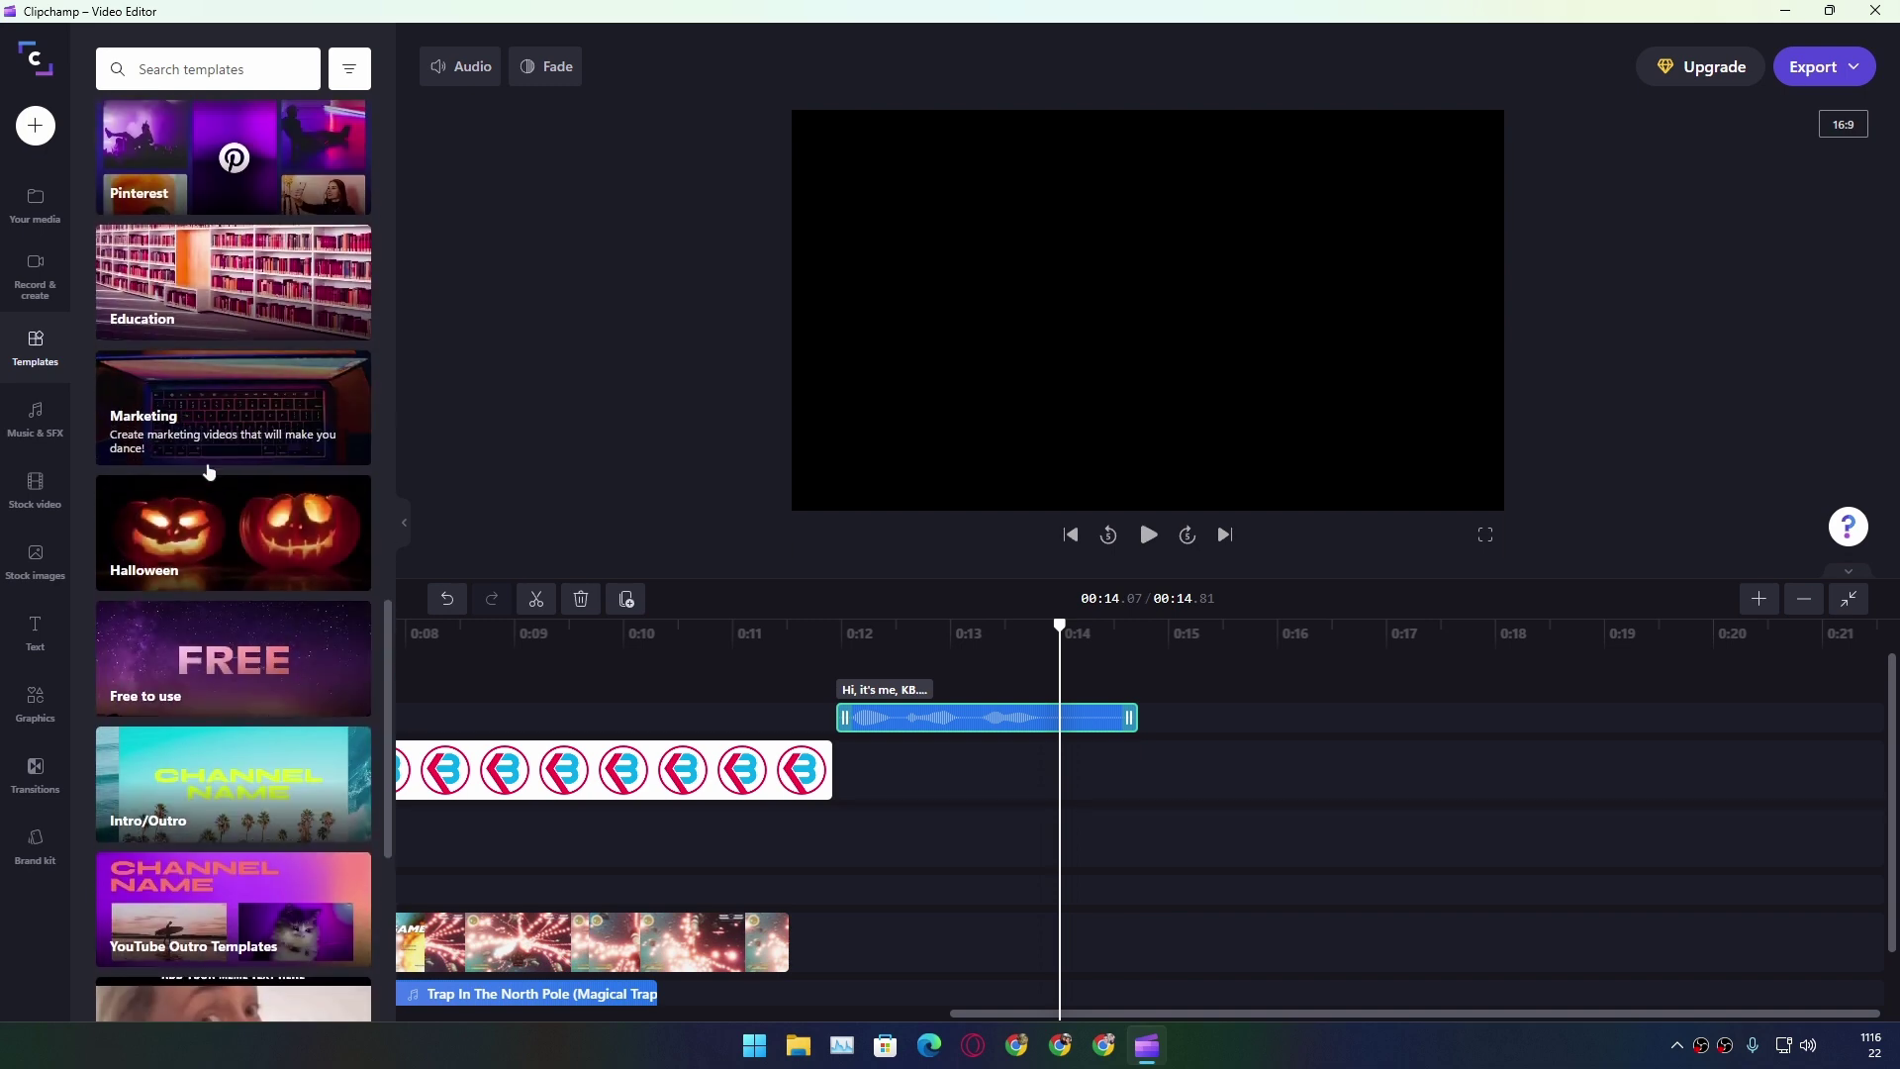
Browse the Music & SFX, Stock video and Stock images libraries, ending on the Text panel
click(34, 418)
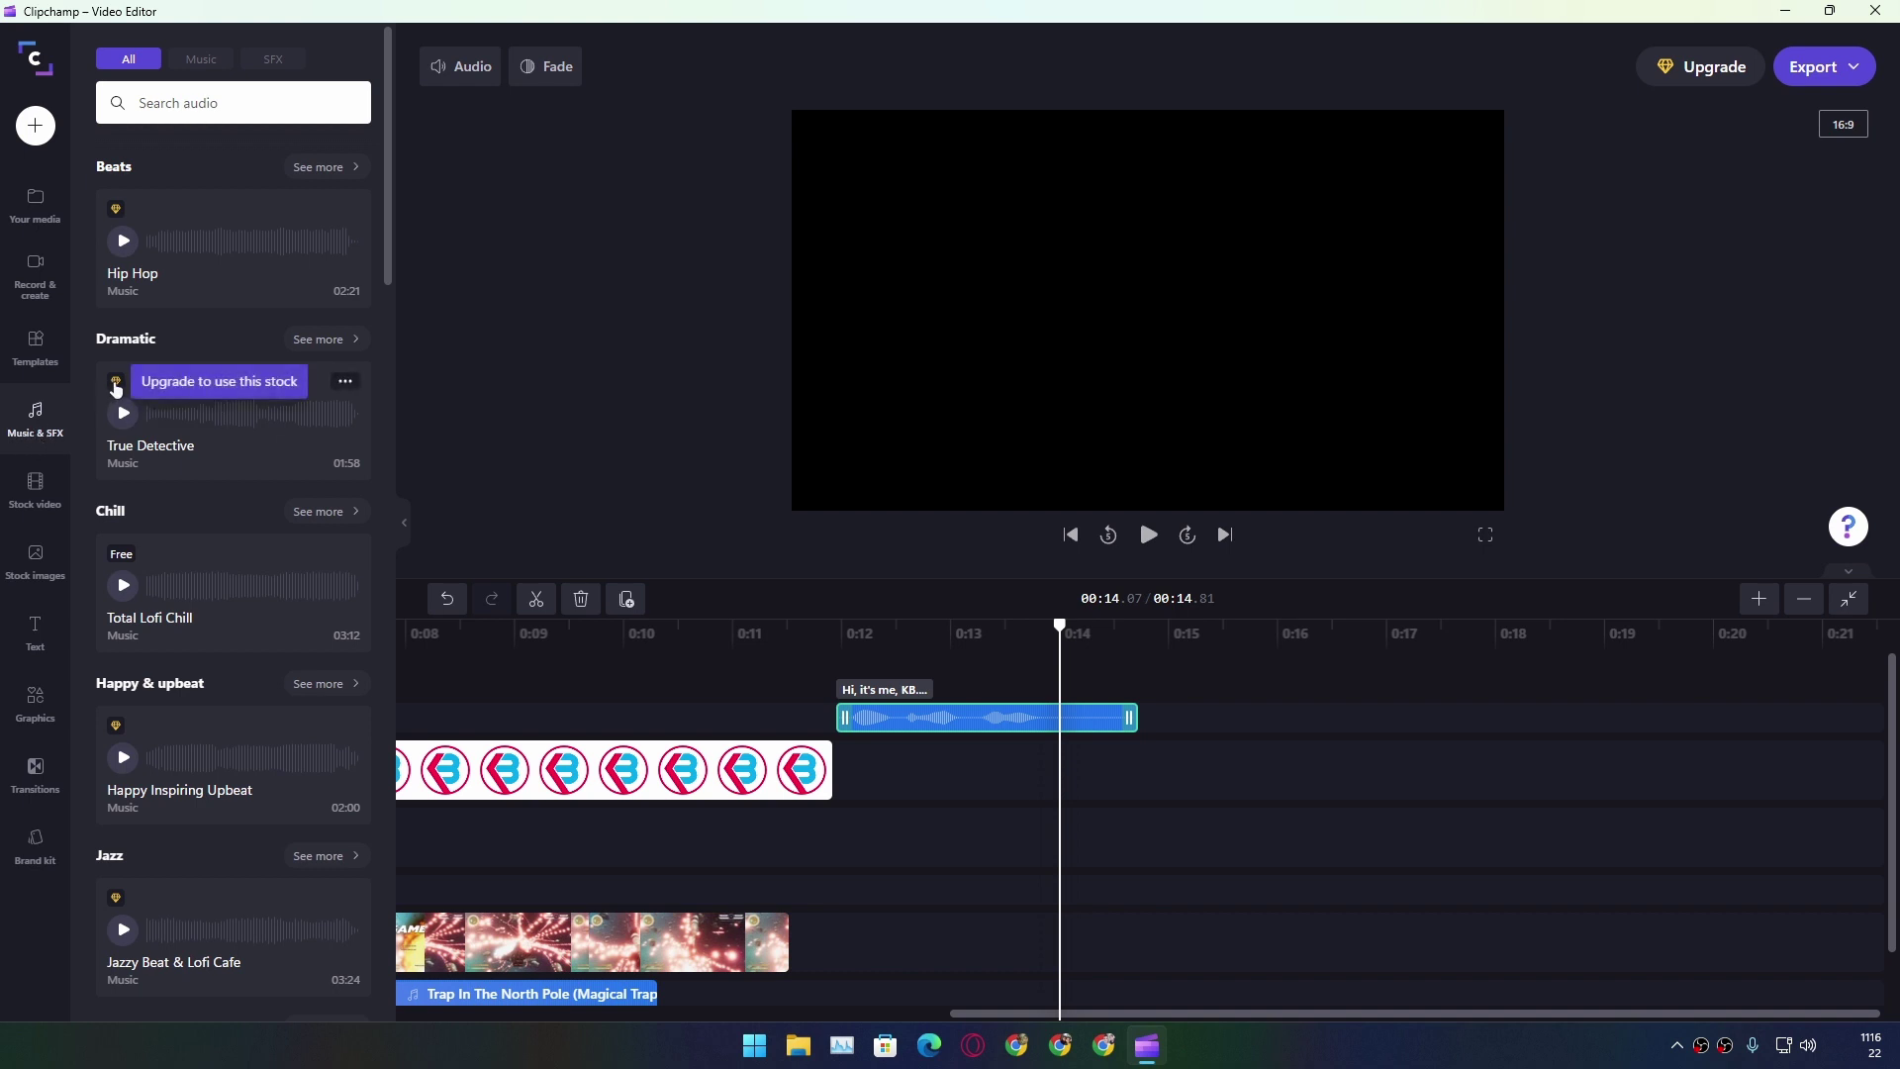
click(222, 62)
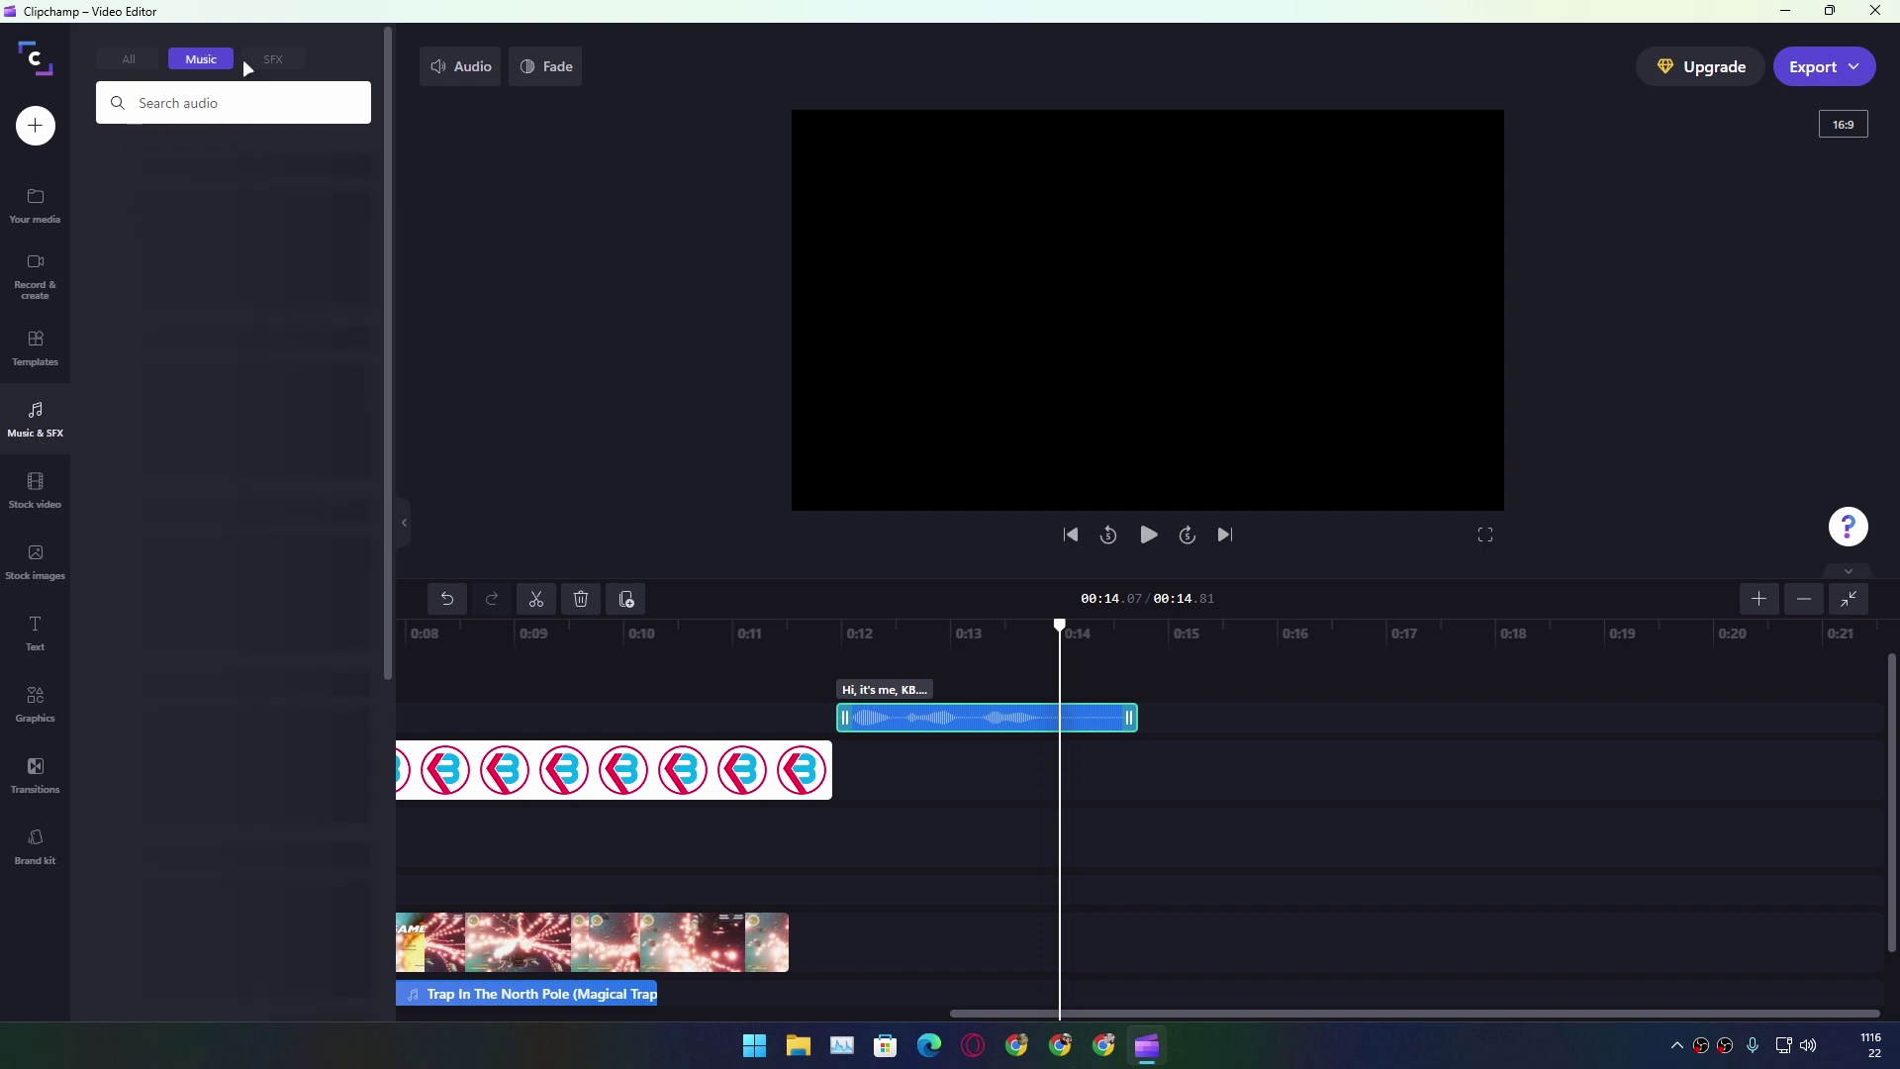
click(130, 60)
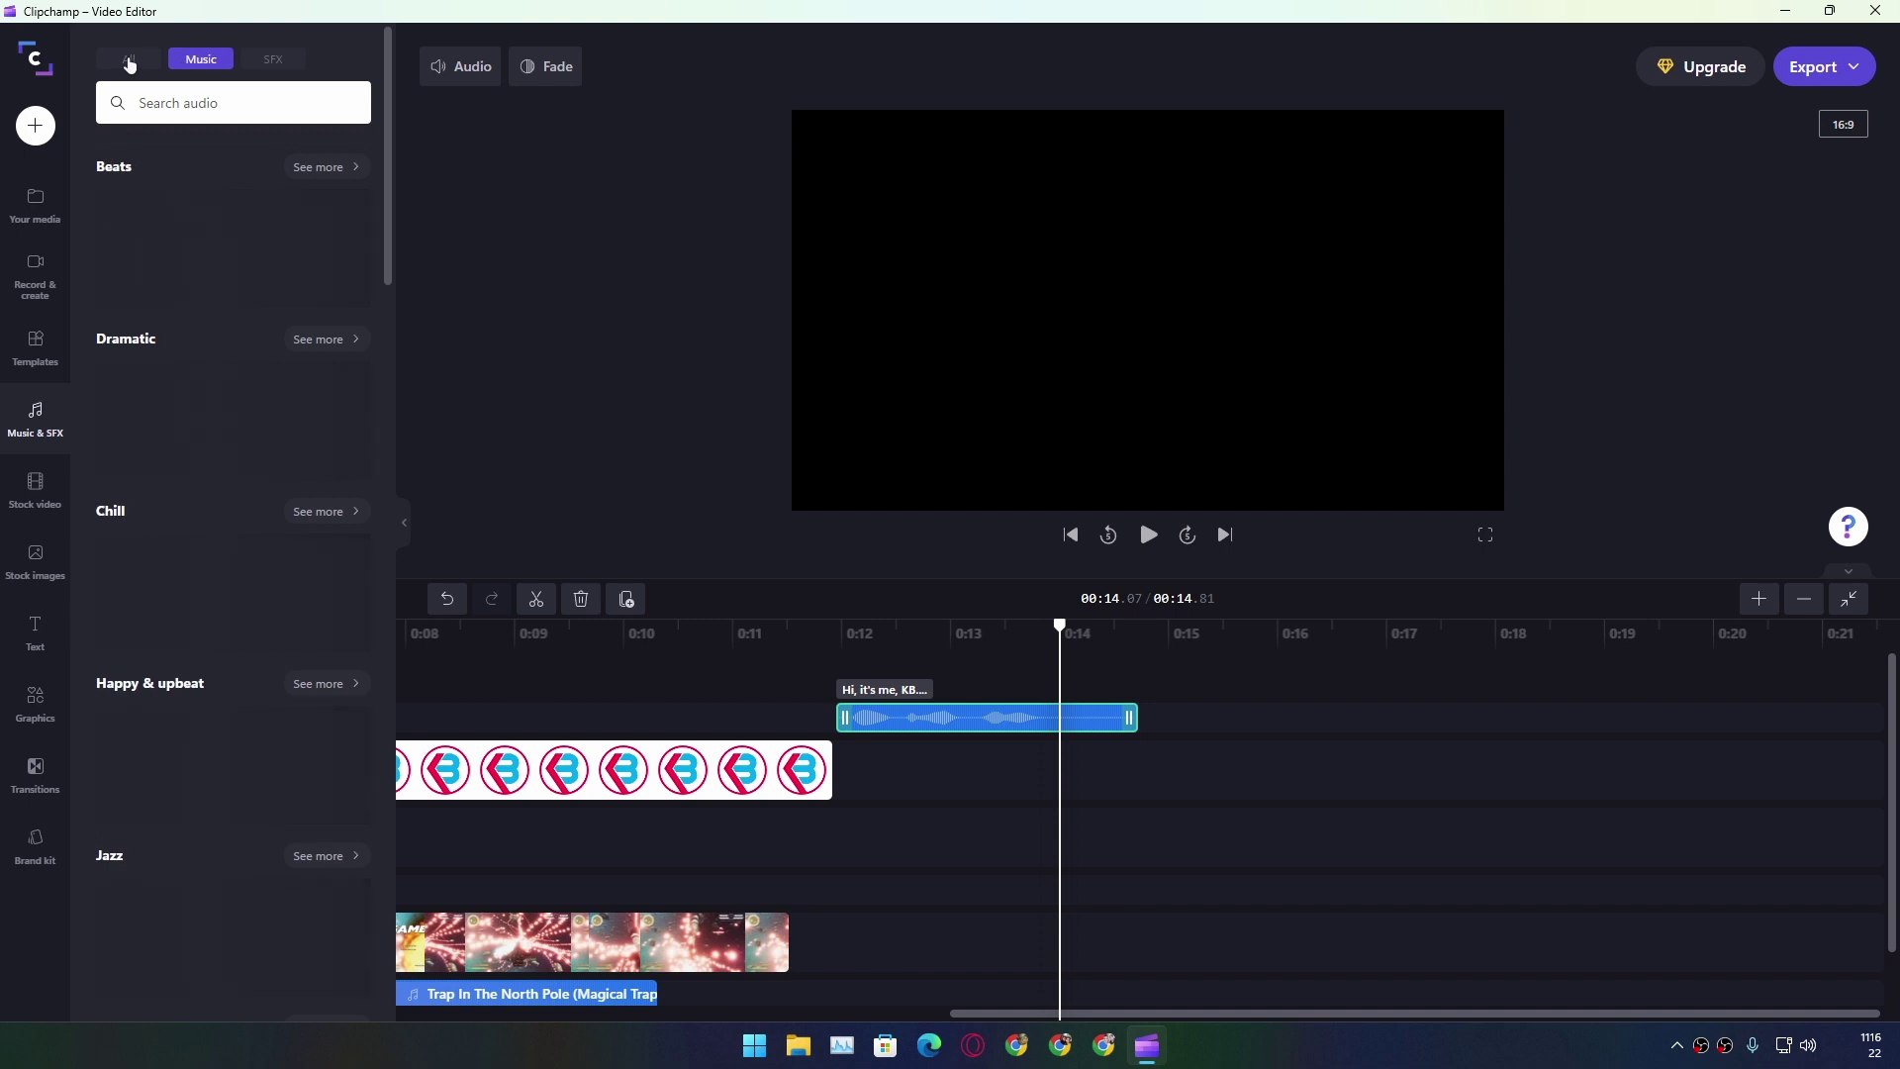
click(35, 487)
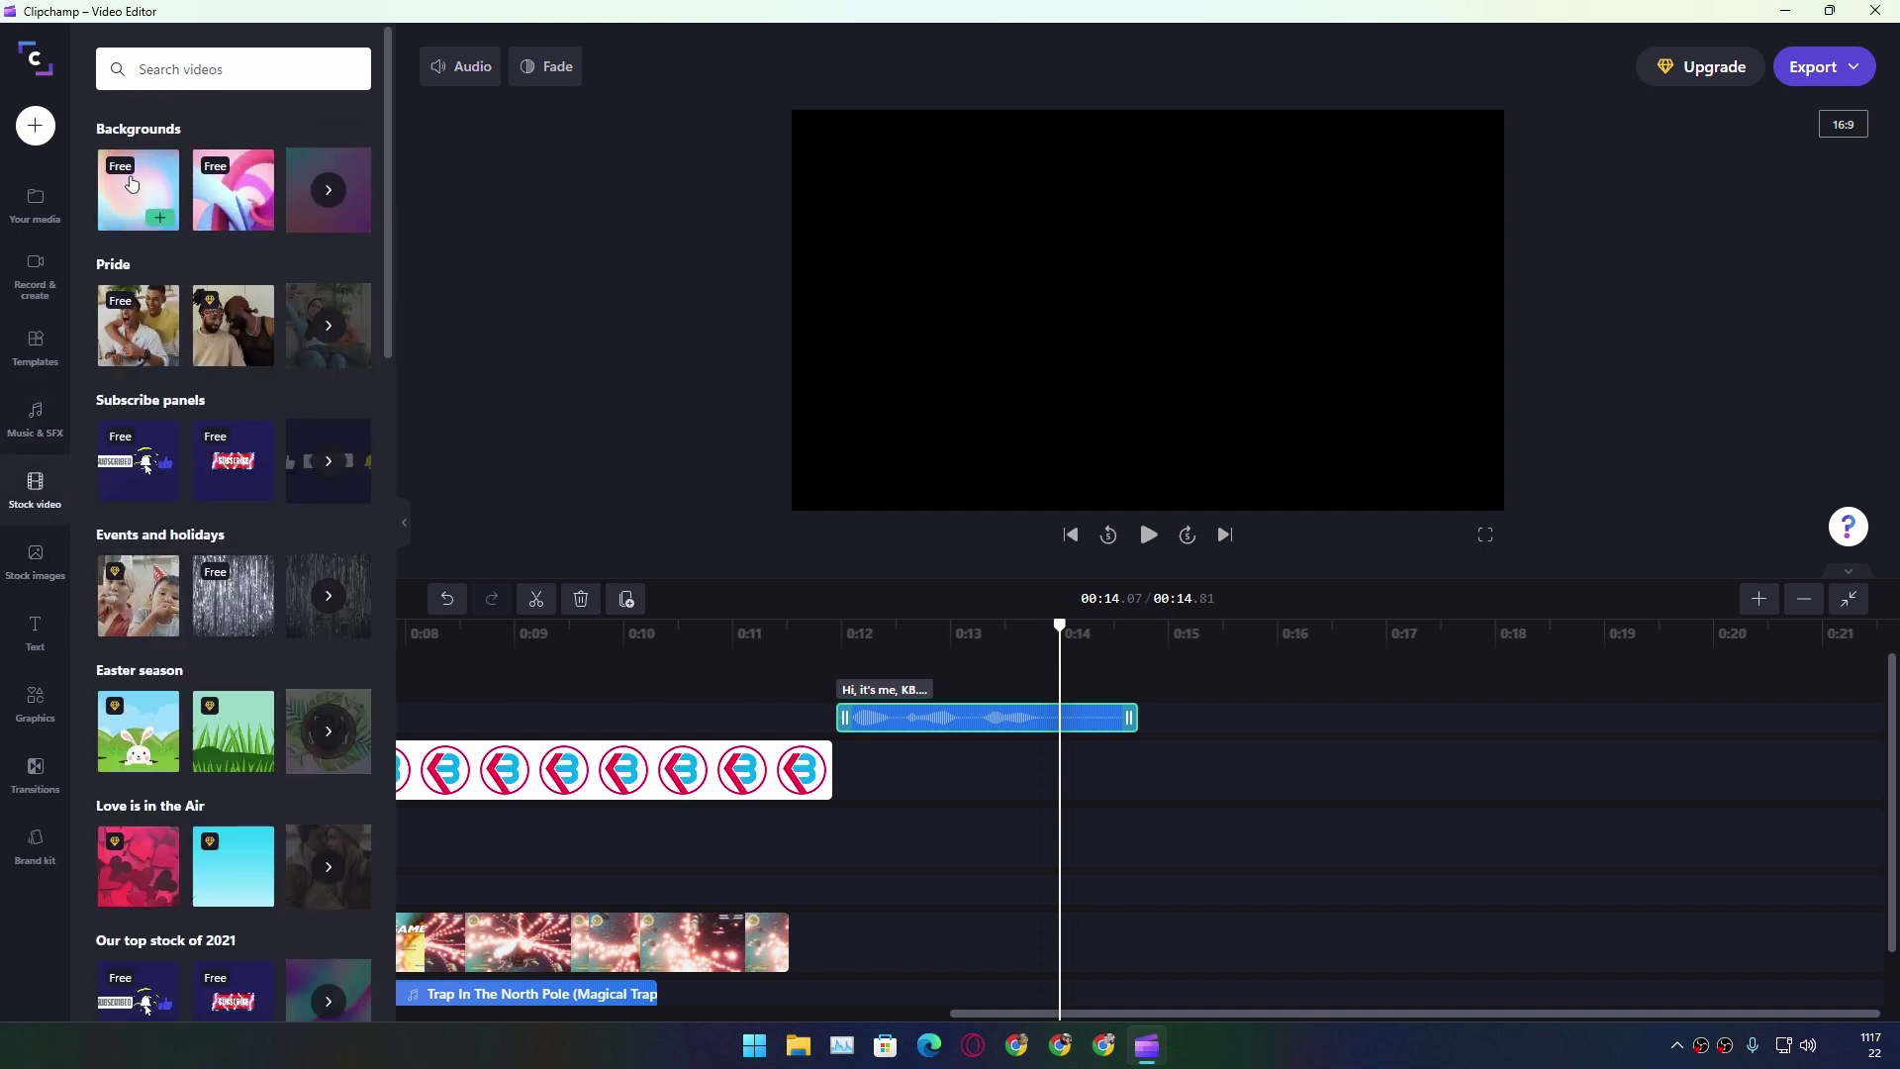
scroll(234, 446, down, 1)
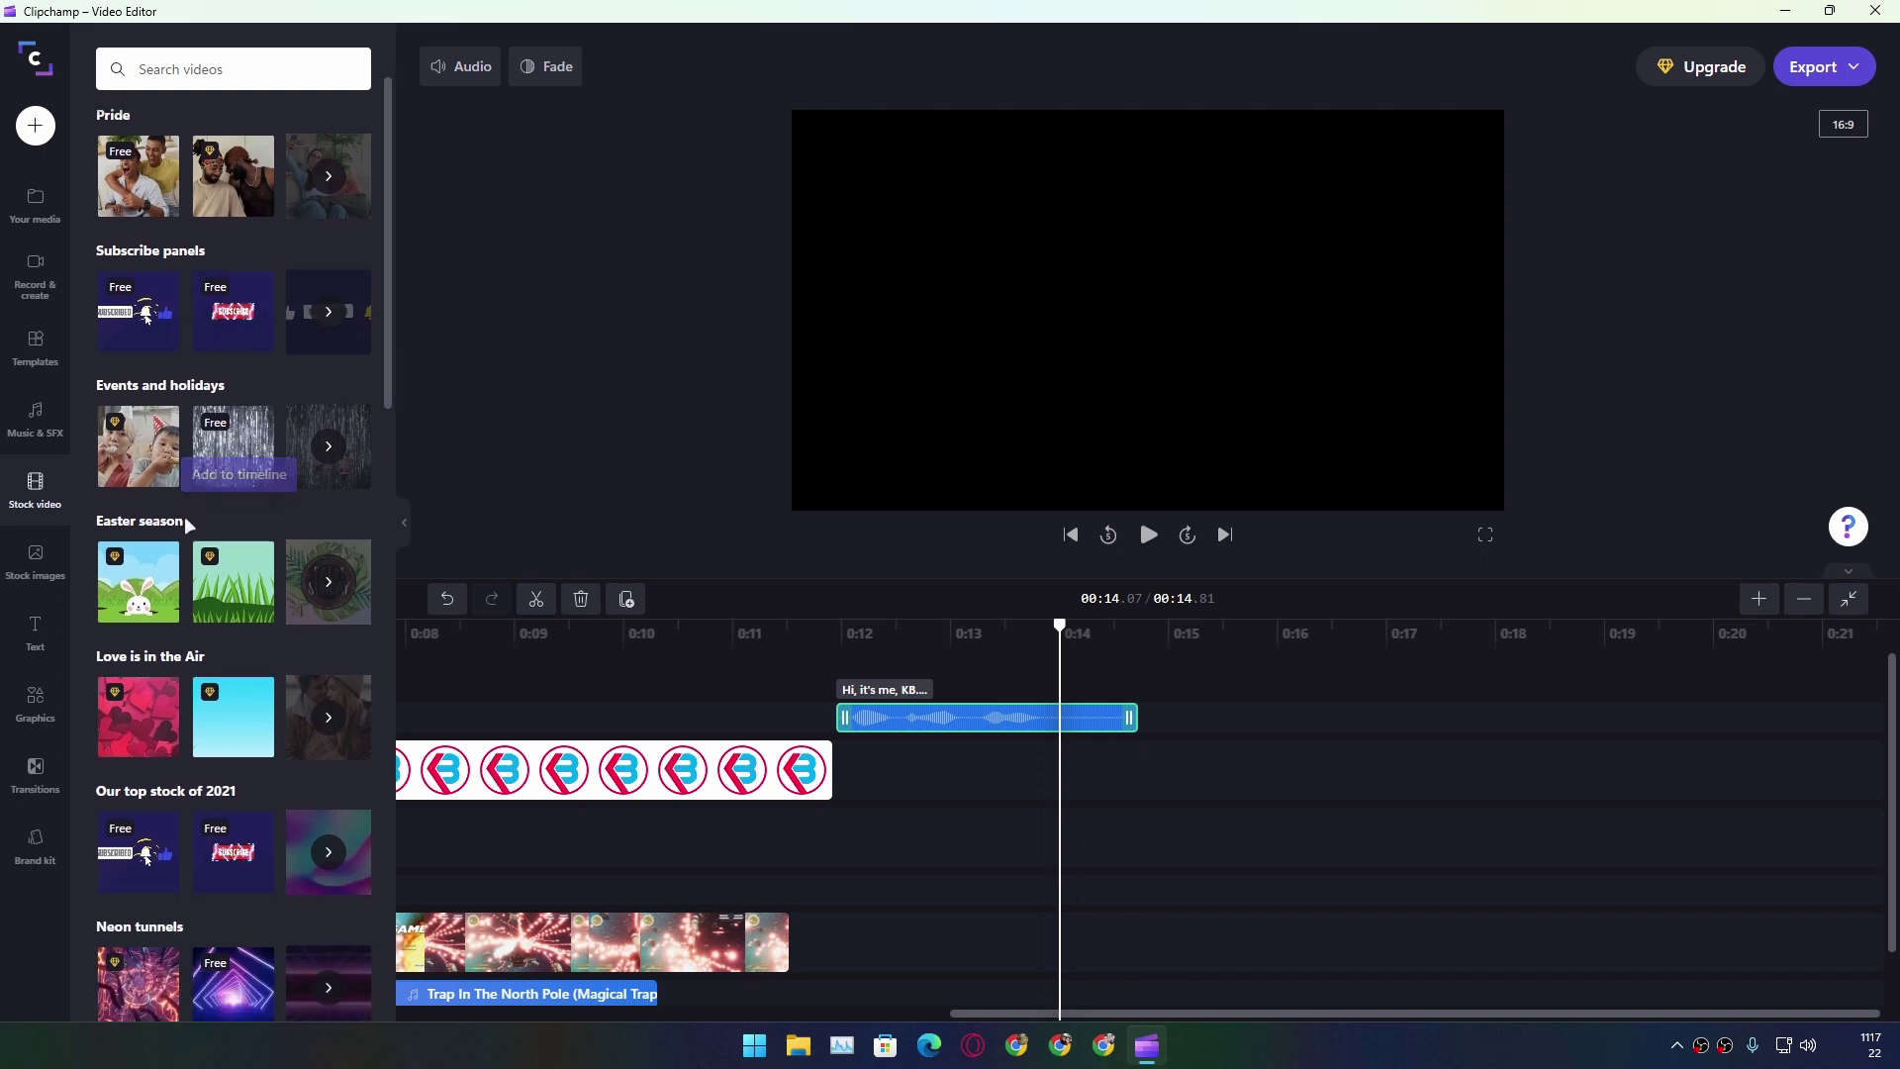
scroll(233, 549, down, 3)
scroll(233, 549, down, 3)
scroll(213, 522, down, 1)
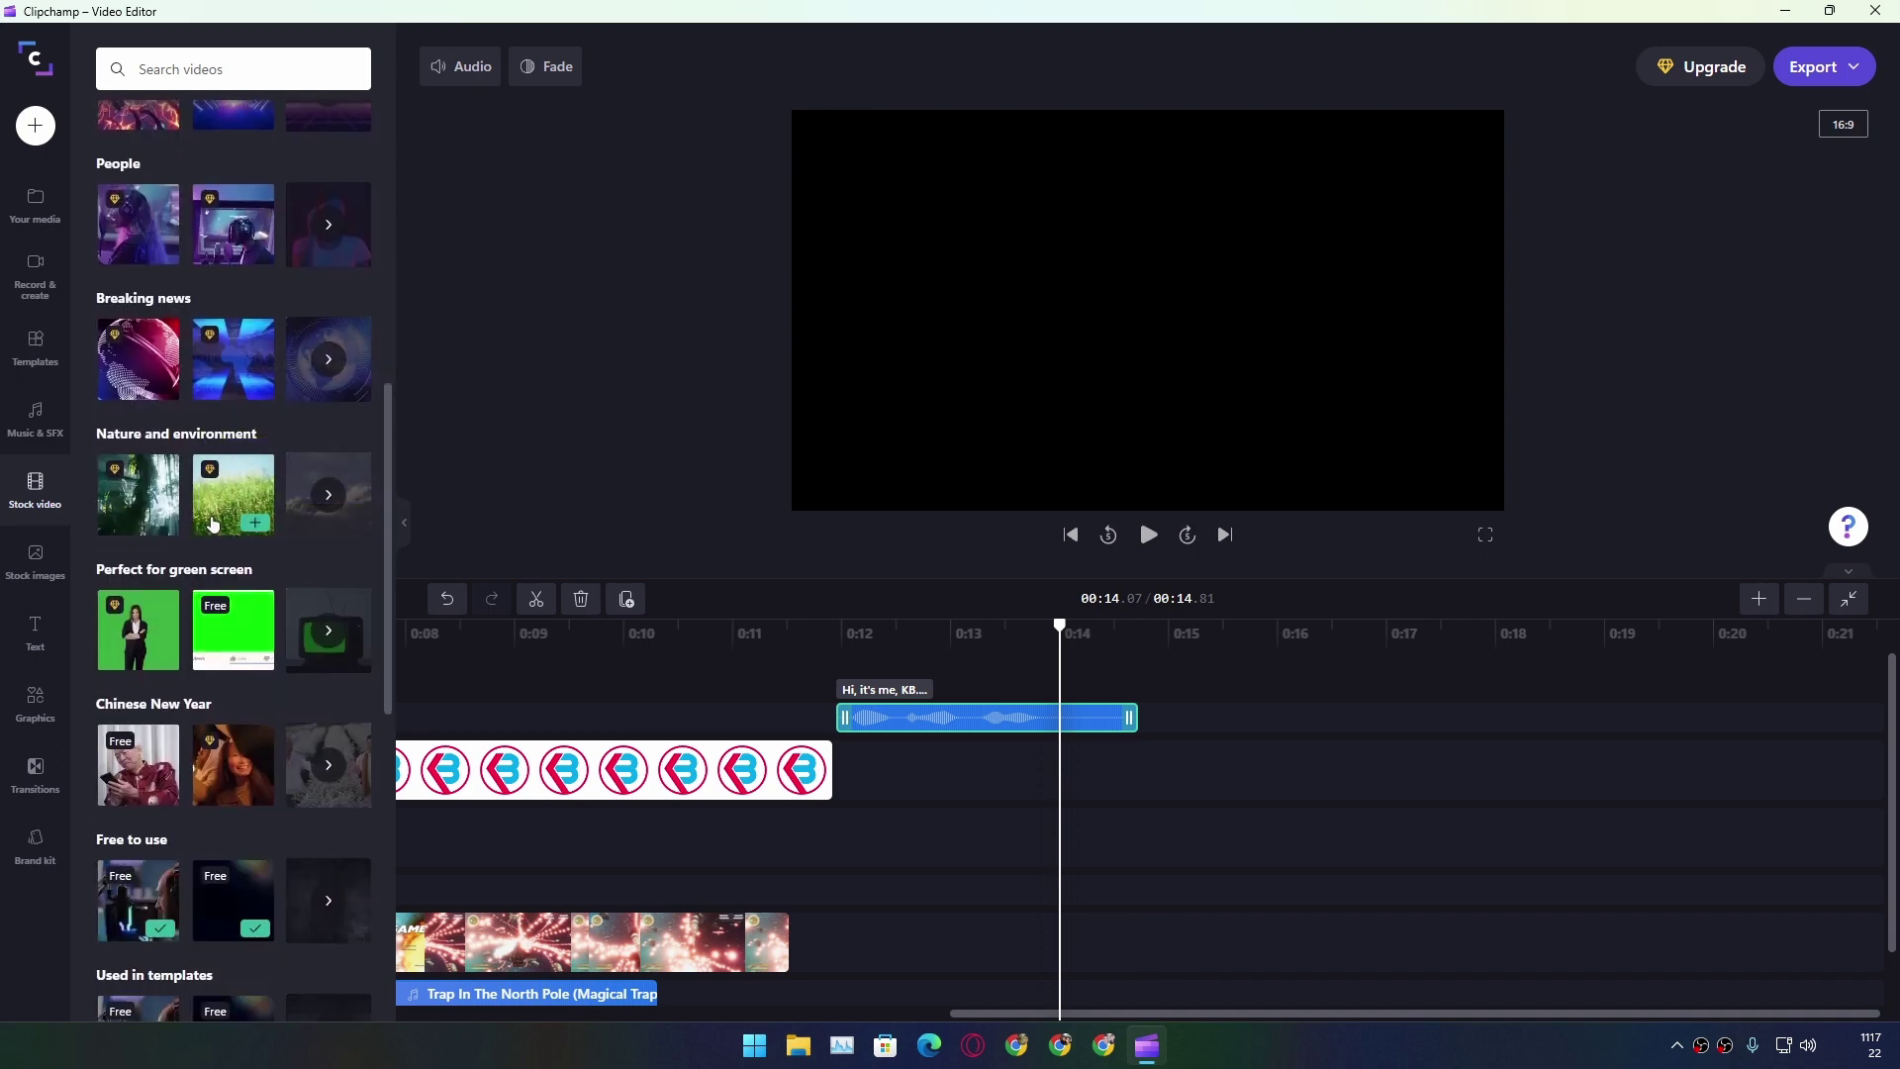
click(28, 580)
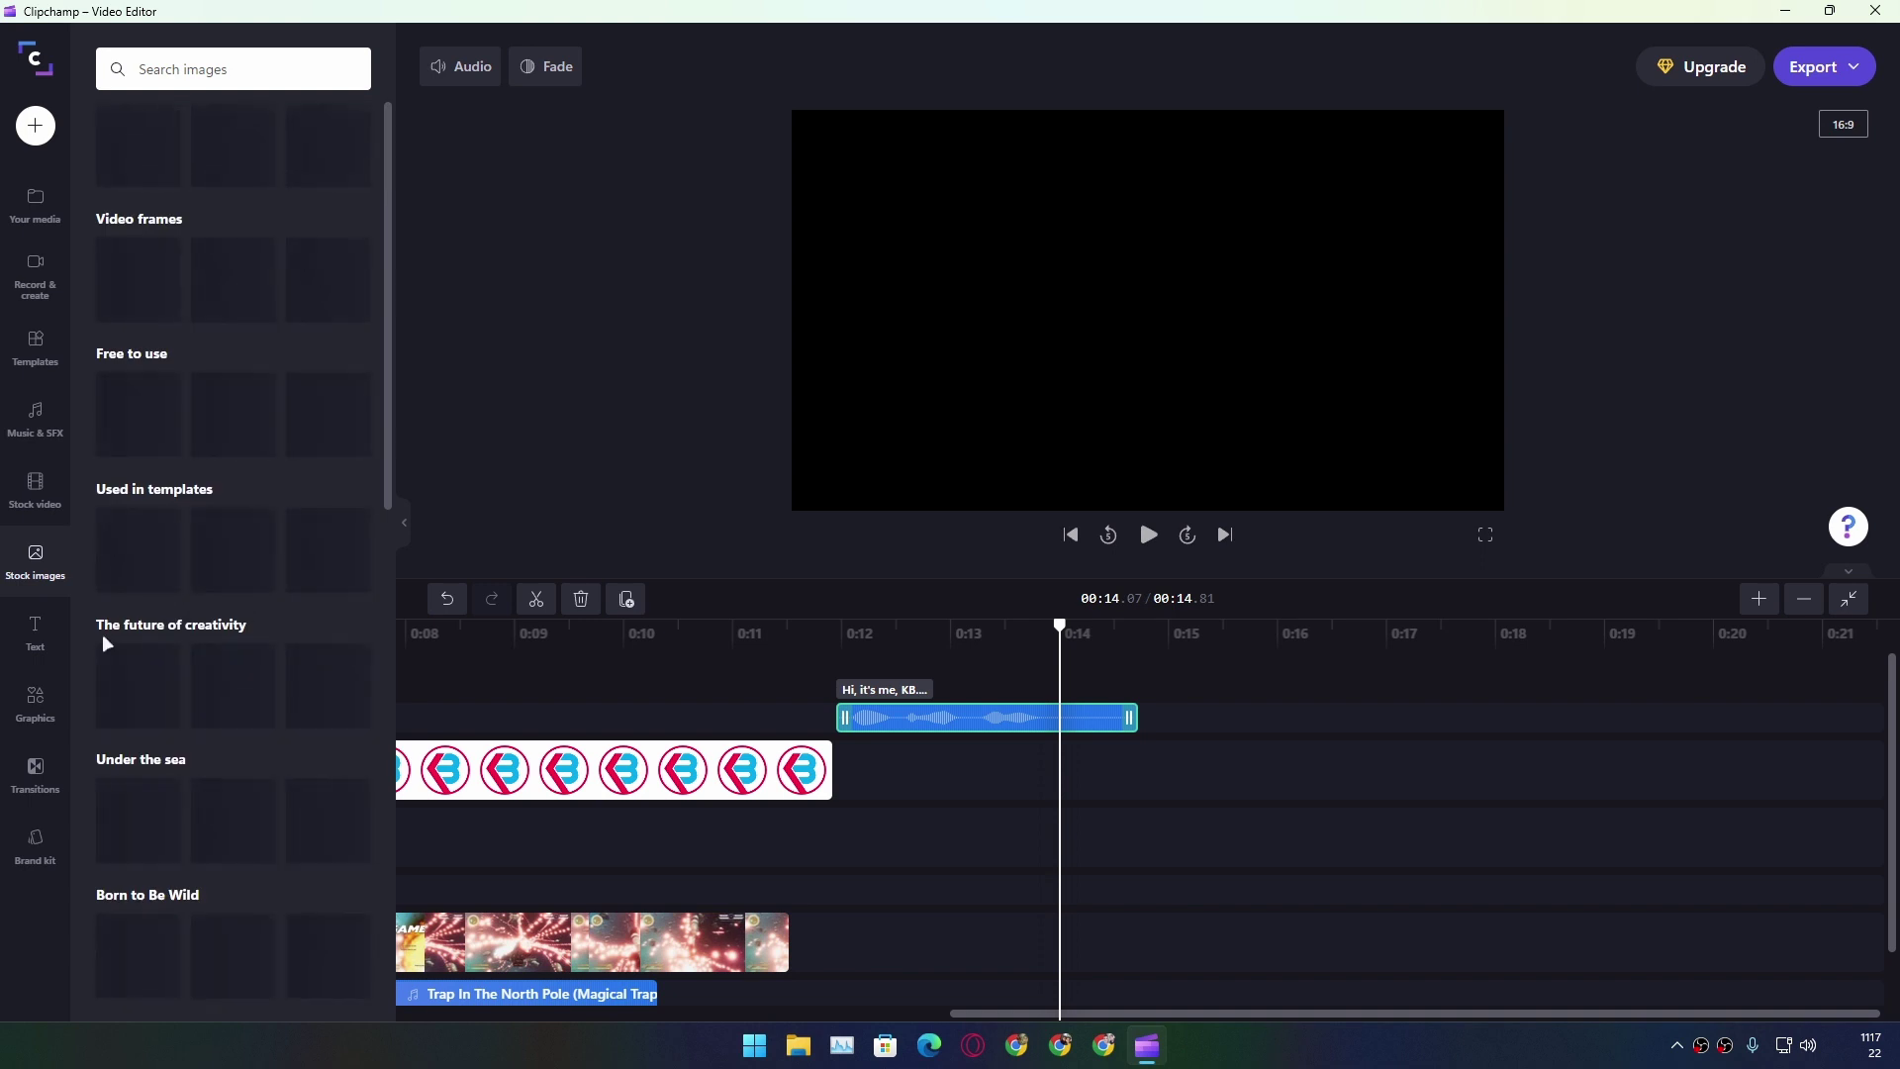
click(34, 635)
scroll(219, 487, down, 5)
drag(304, 442, 1217, 730)
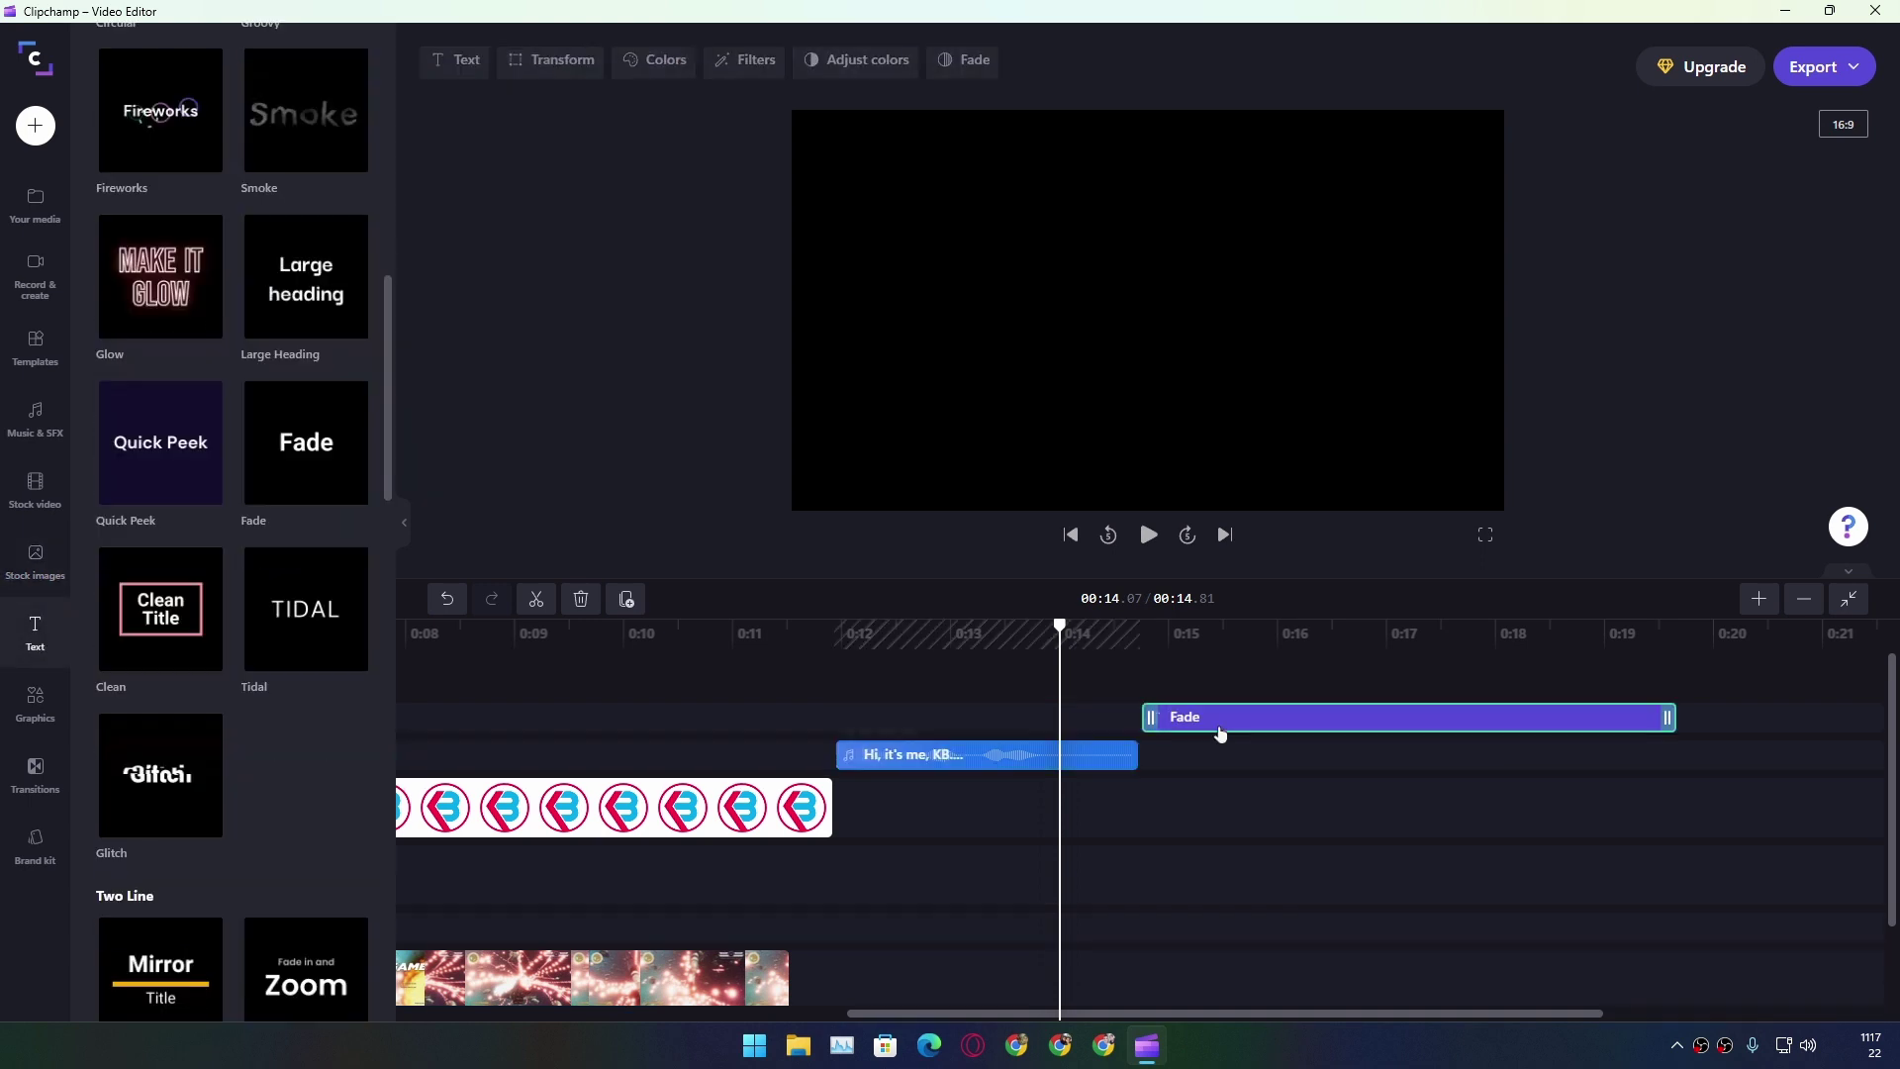
Preview the Fade title's fade-in from its start, then go to the Graphics library
click(1155, 664)
key(space)
click(36, 701)
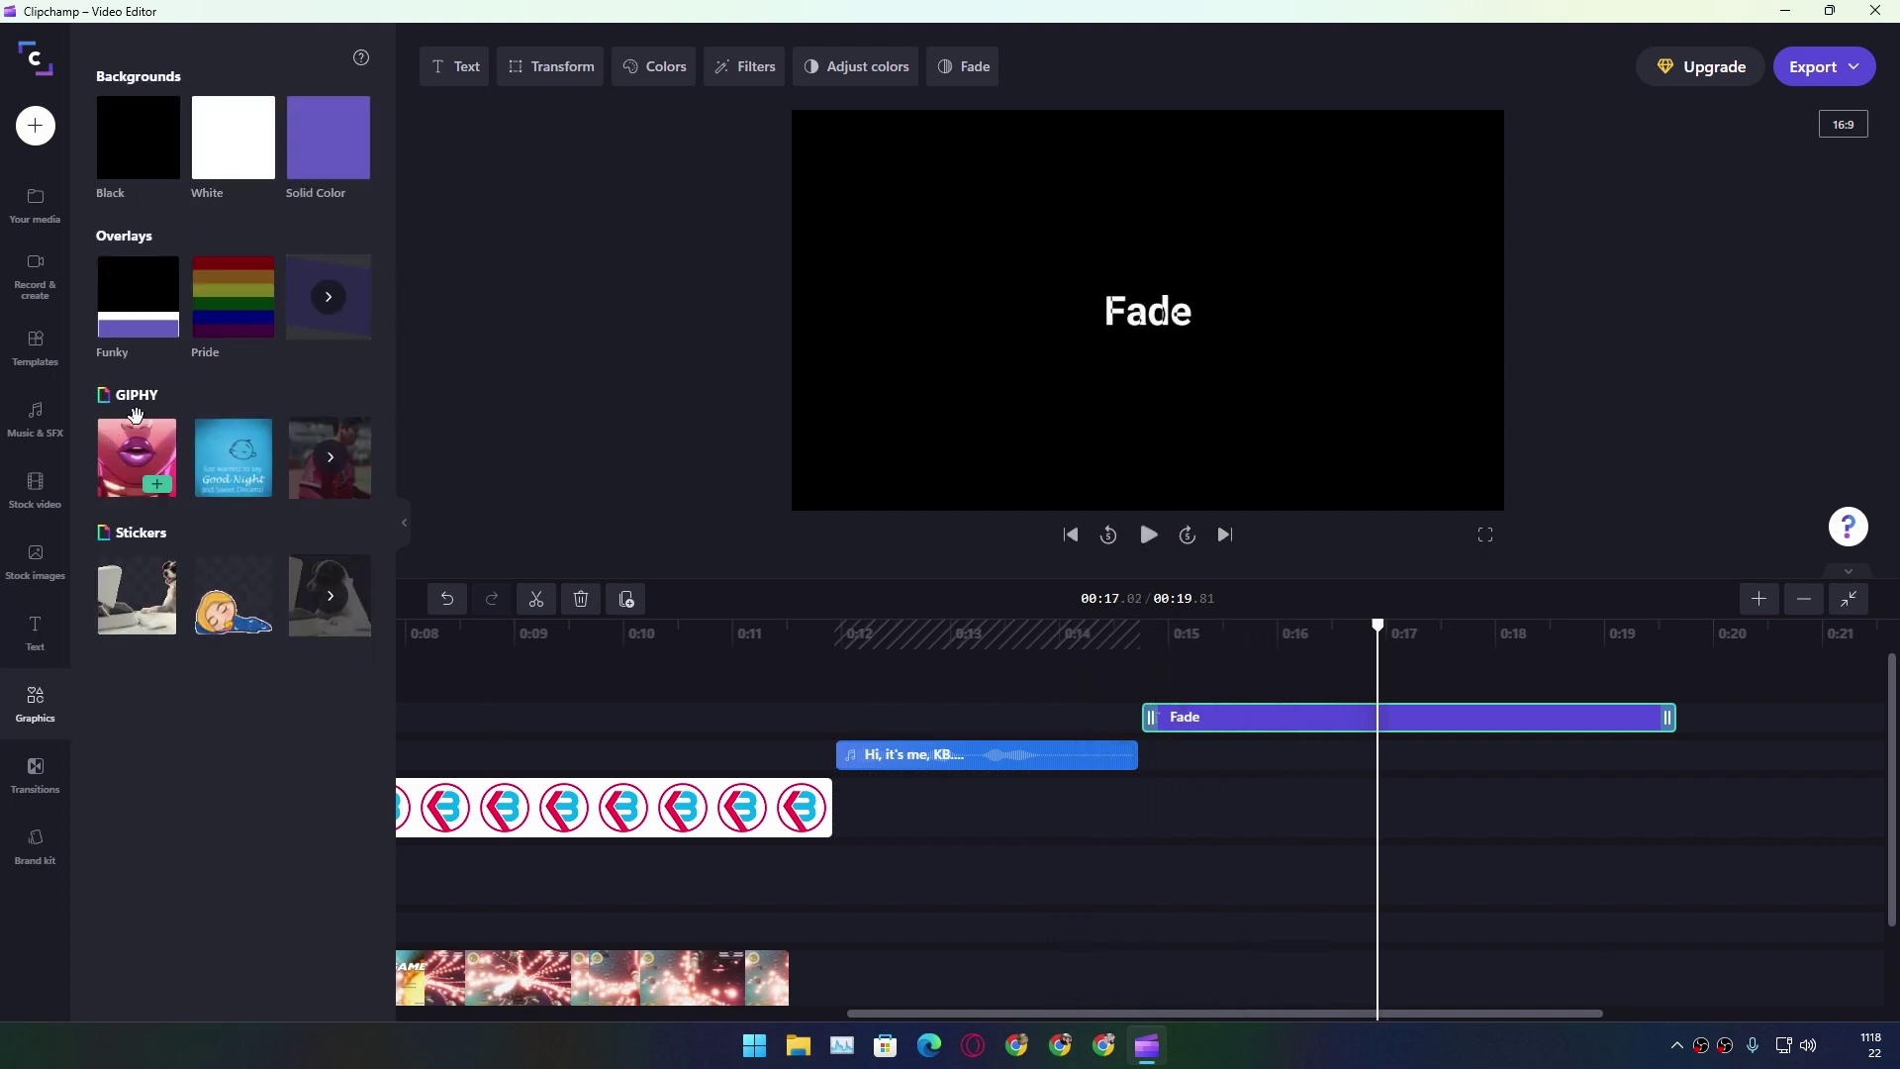
Search GIPHY for 'hi' and add the waving boy GIF
click(329, 456)
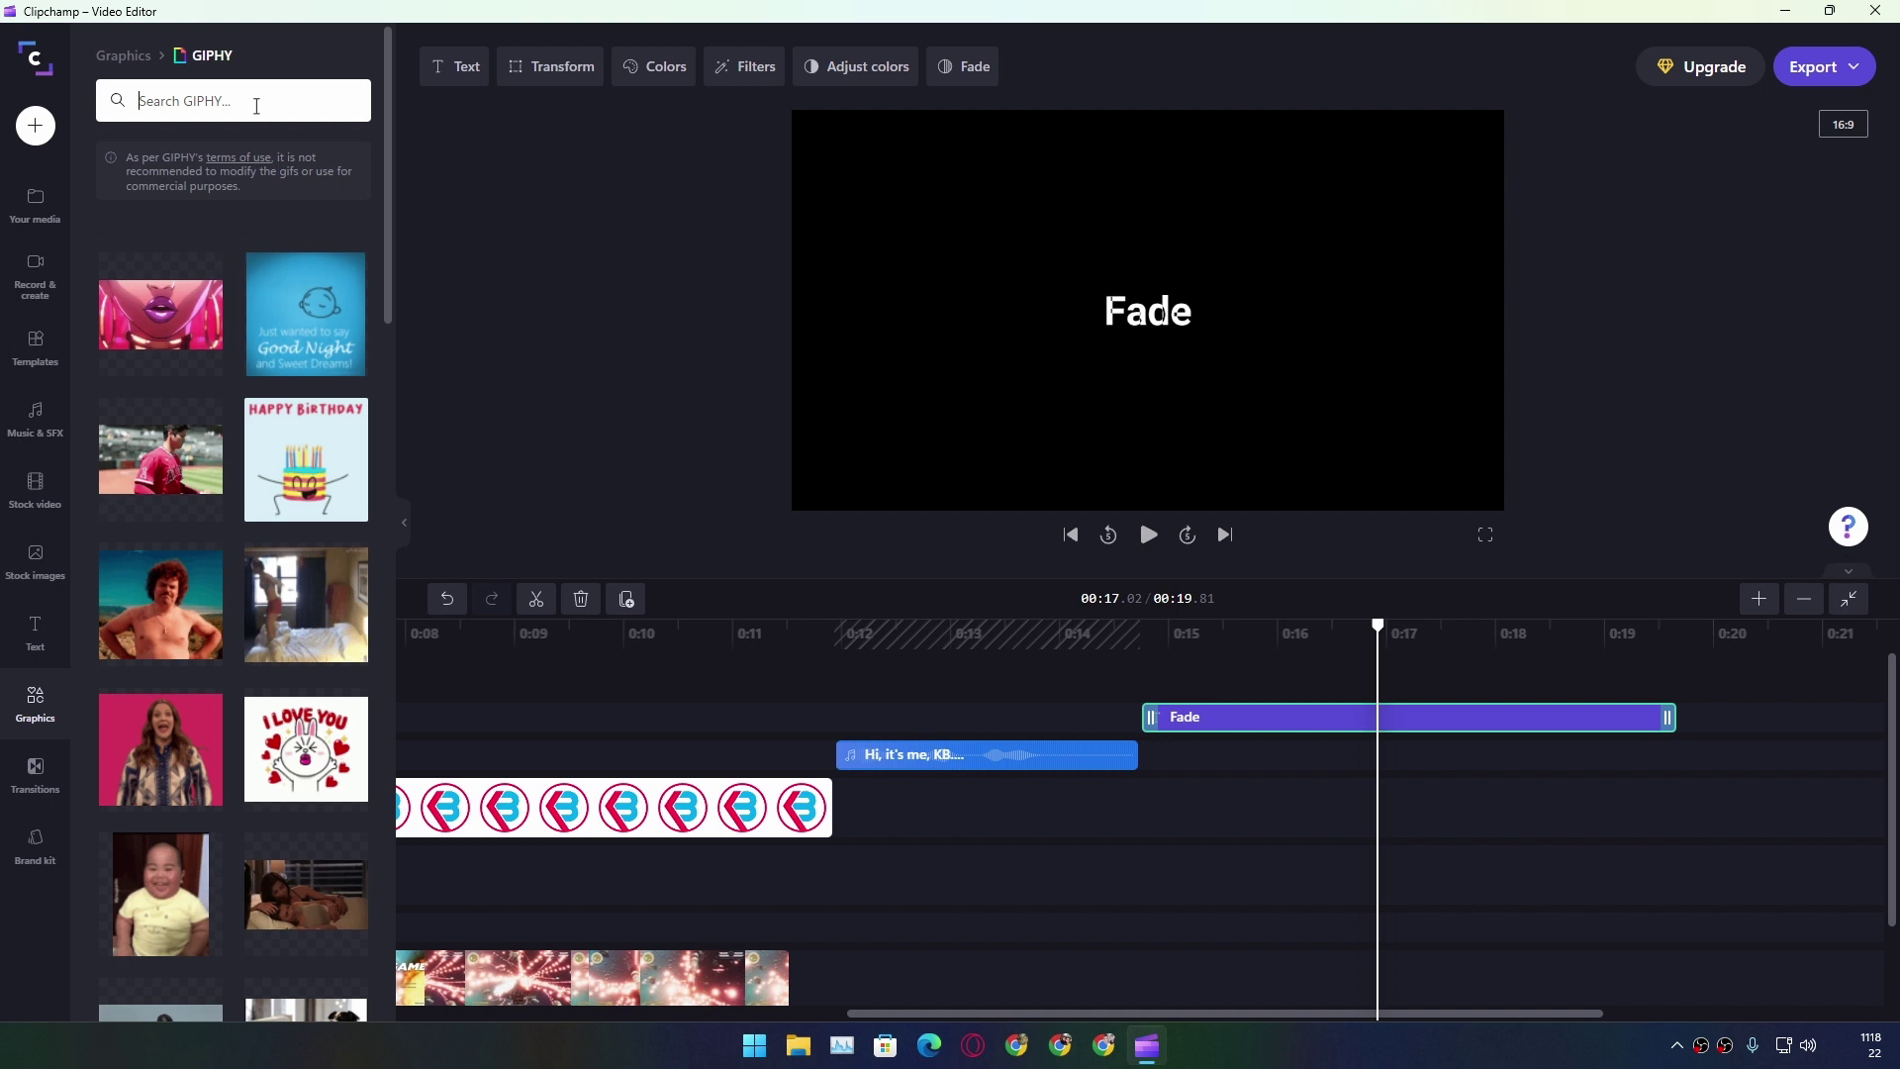
click(255, 106)
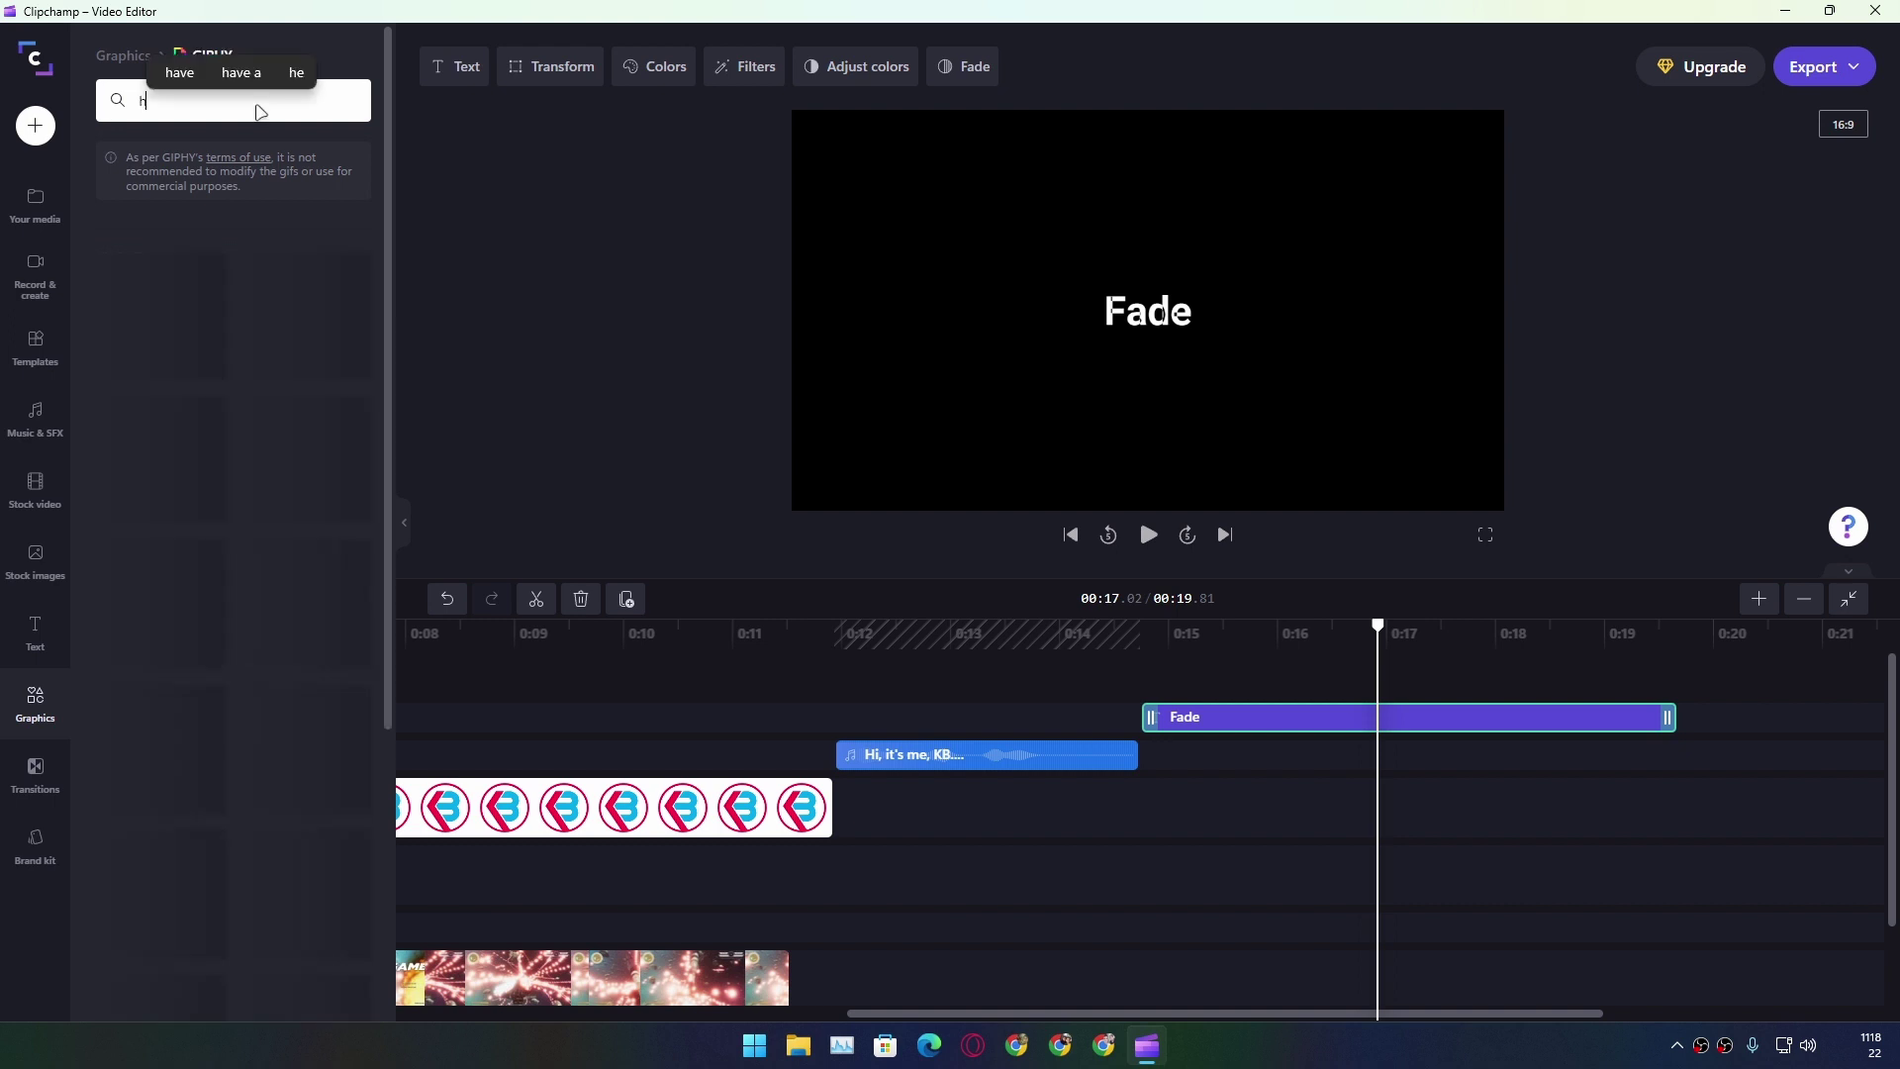
text(hi)
mouse_move(307, 340)
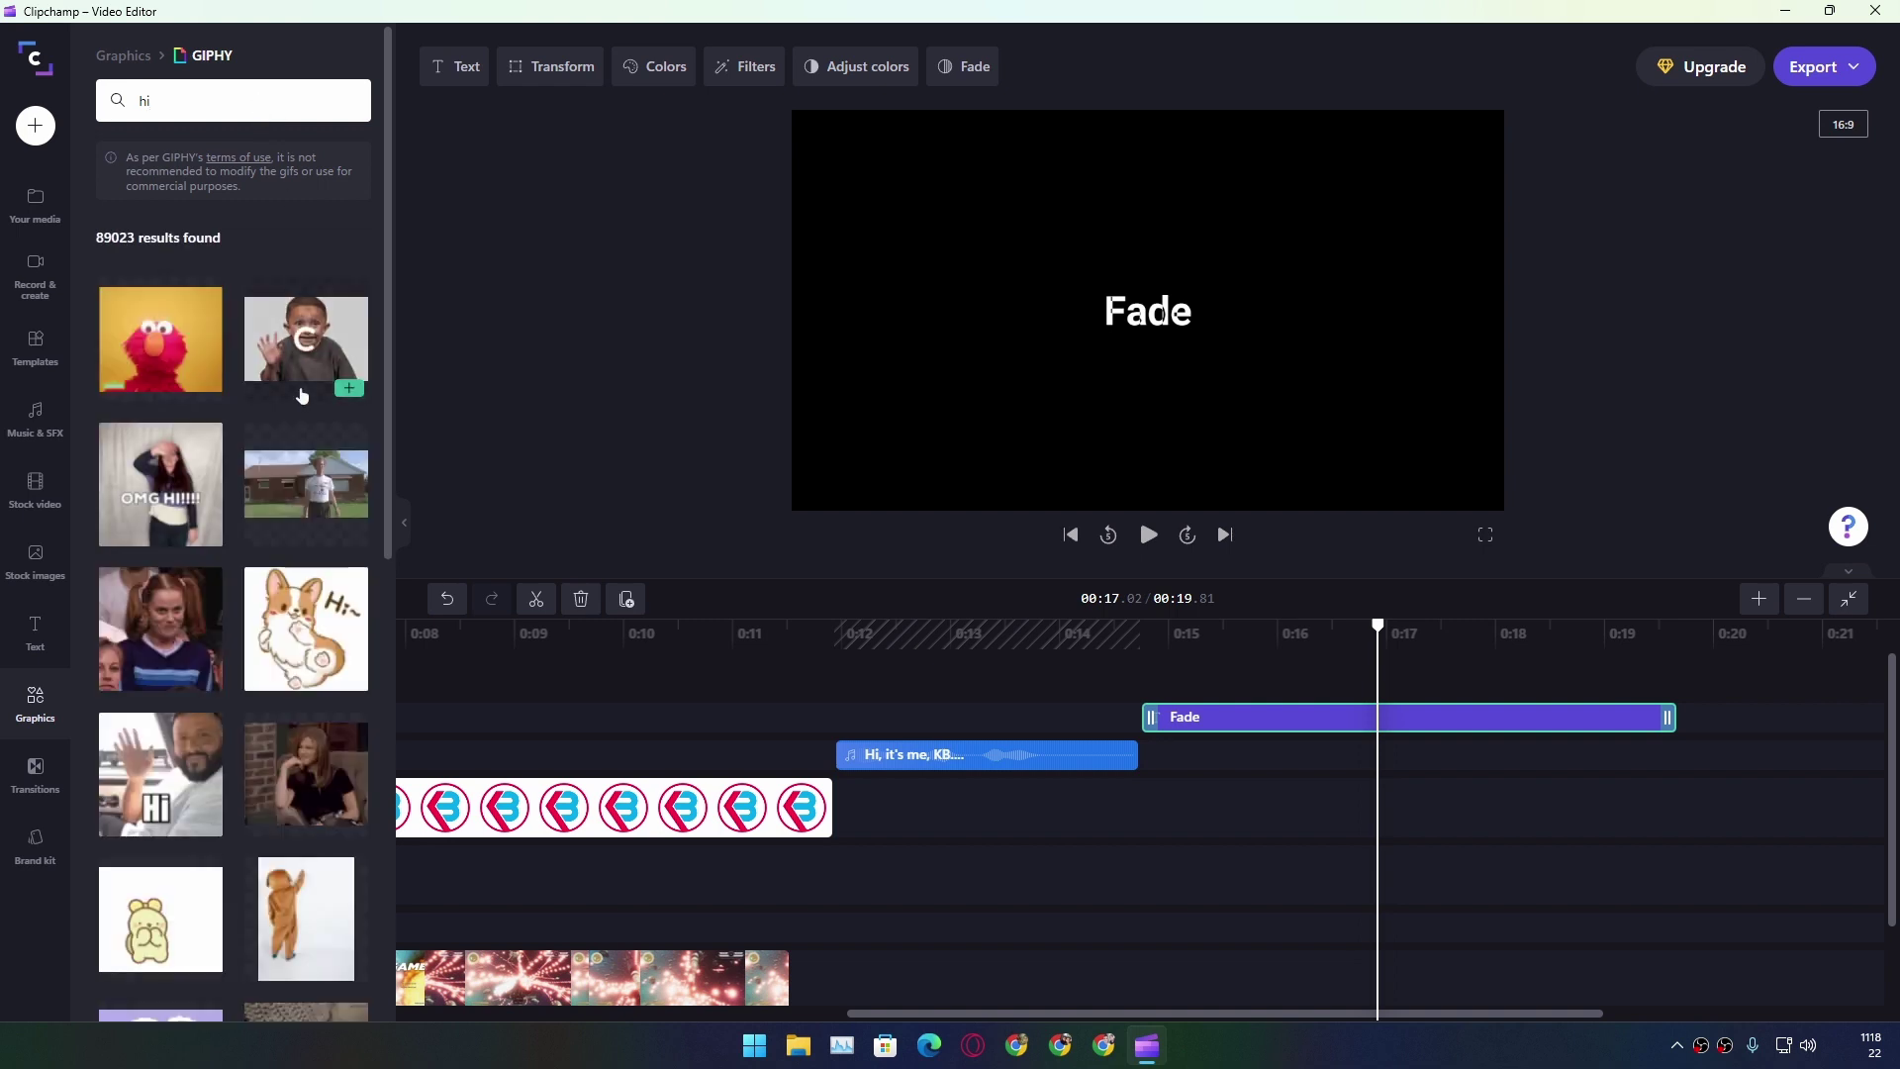
click(349, 388)
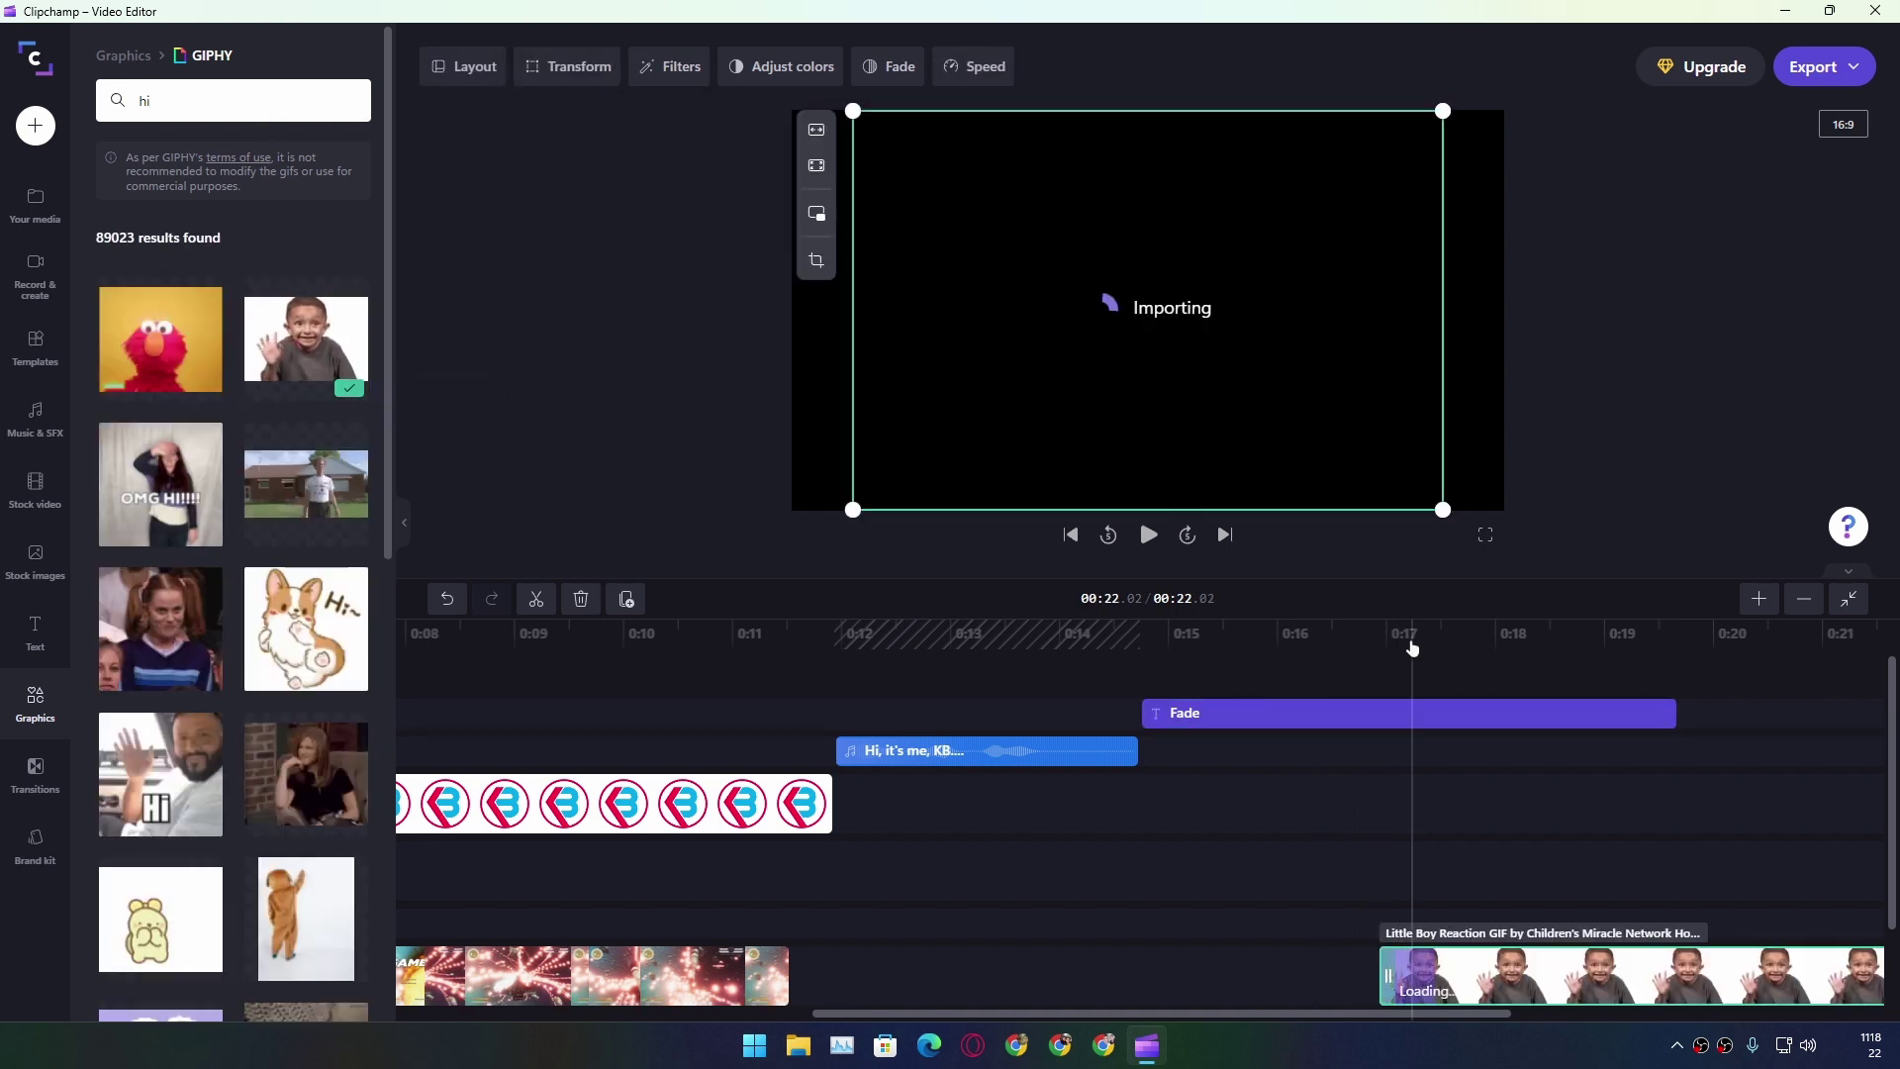
Move the waving boy GIF to start where the Fade title ends, near 00:17
click(1354, 637)
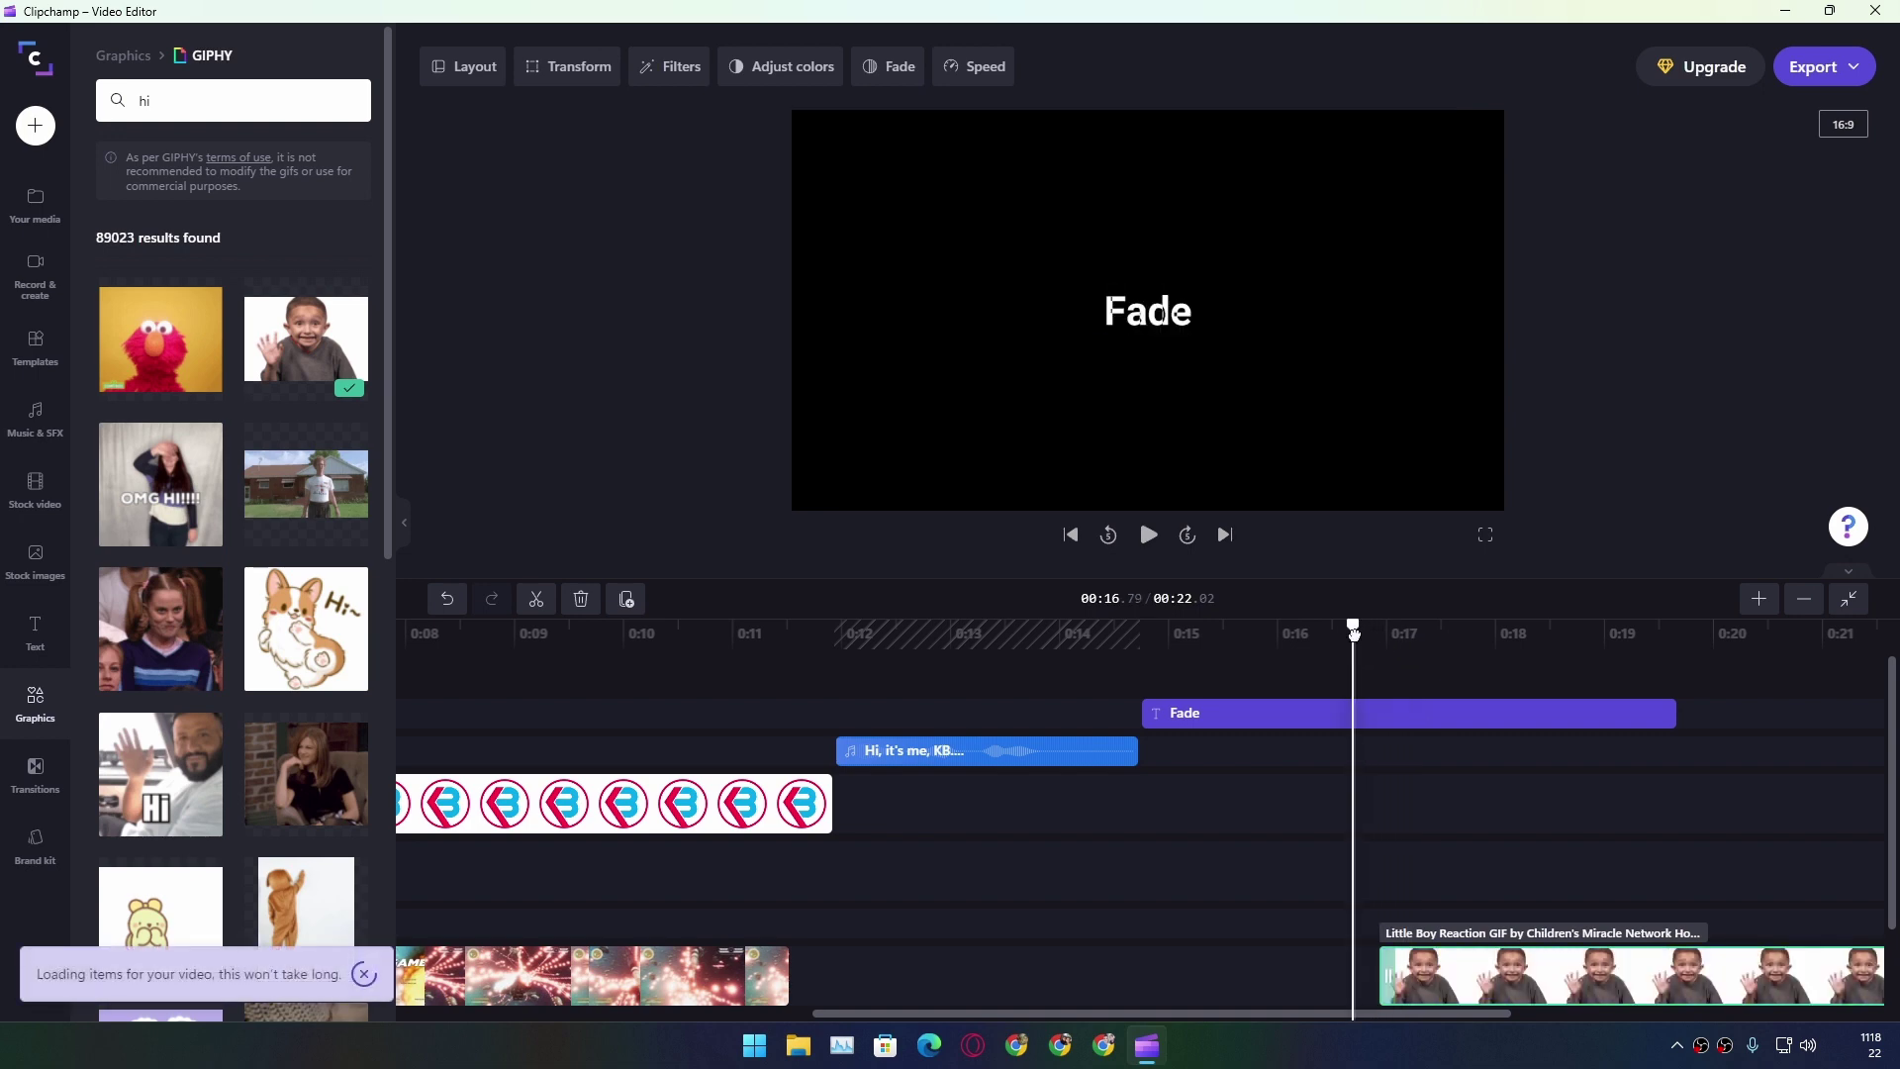
drag(1355, 635, 1378, 655)
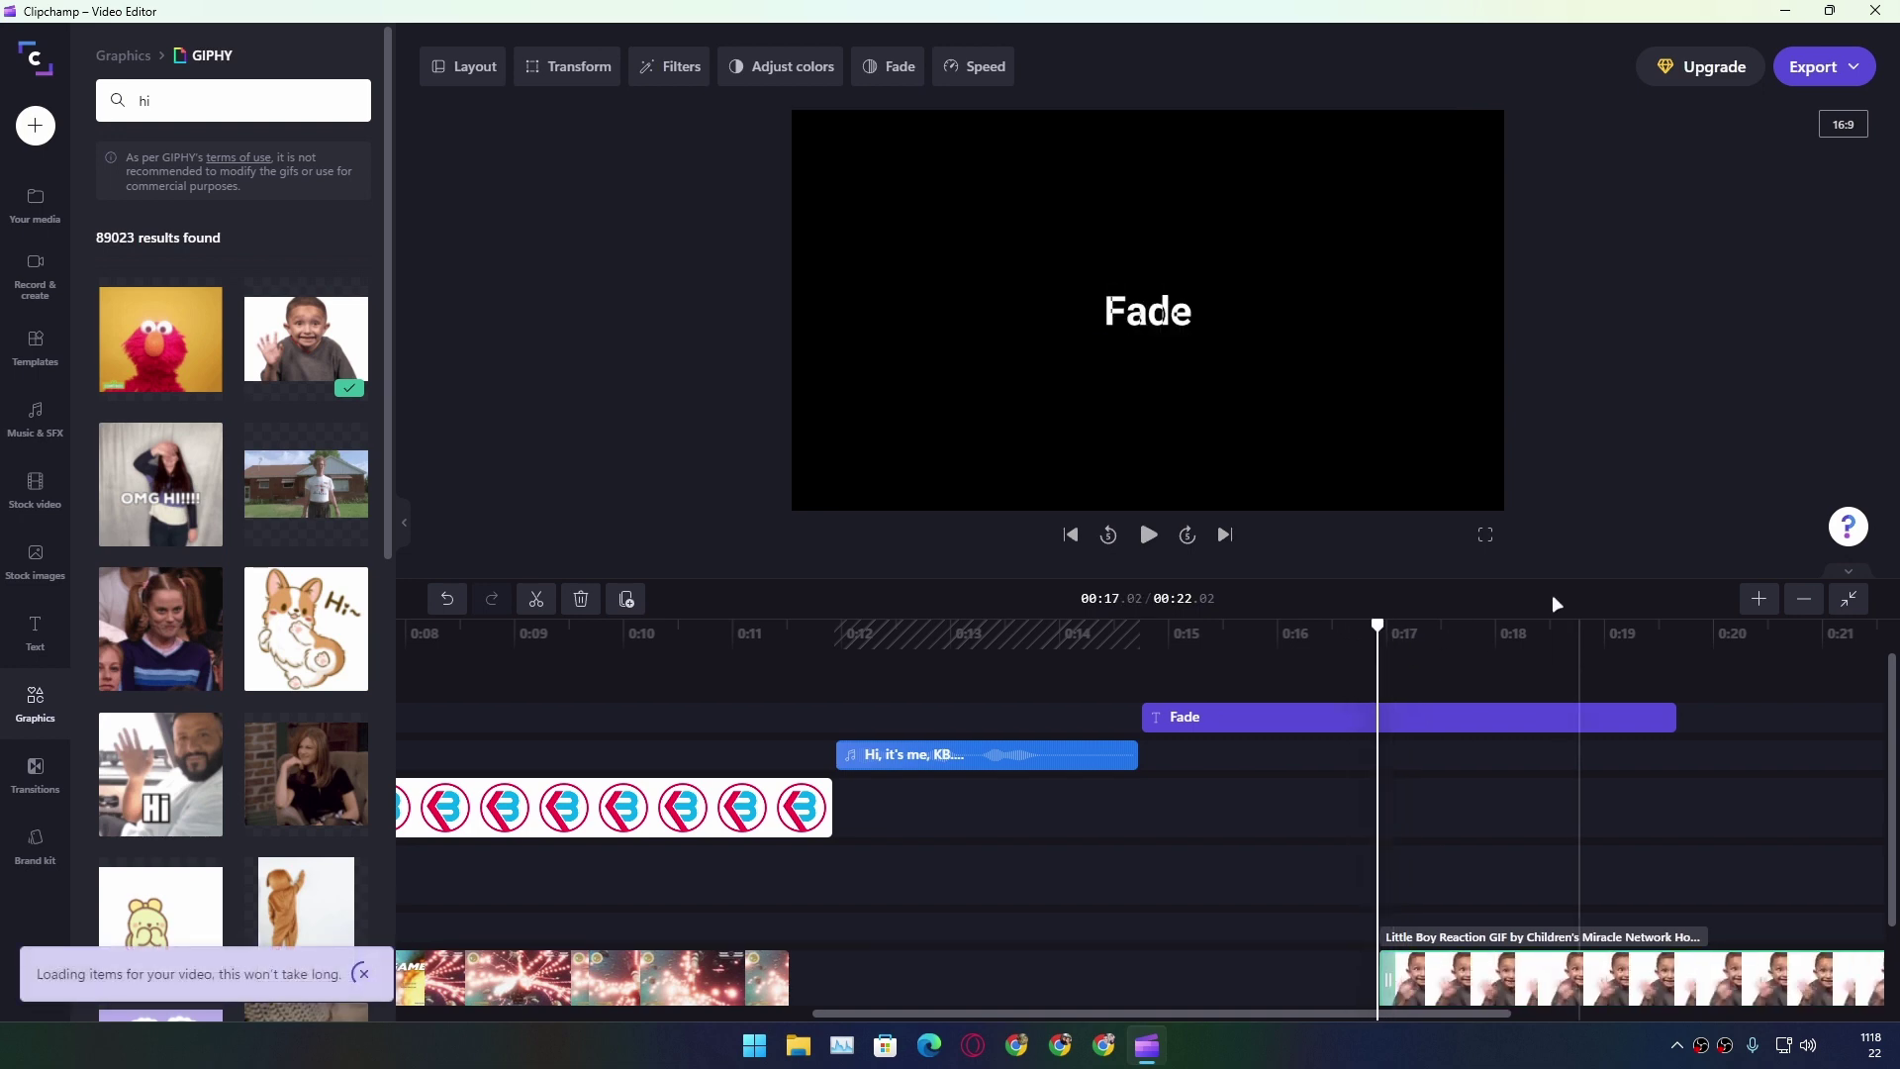
key(space)
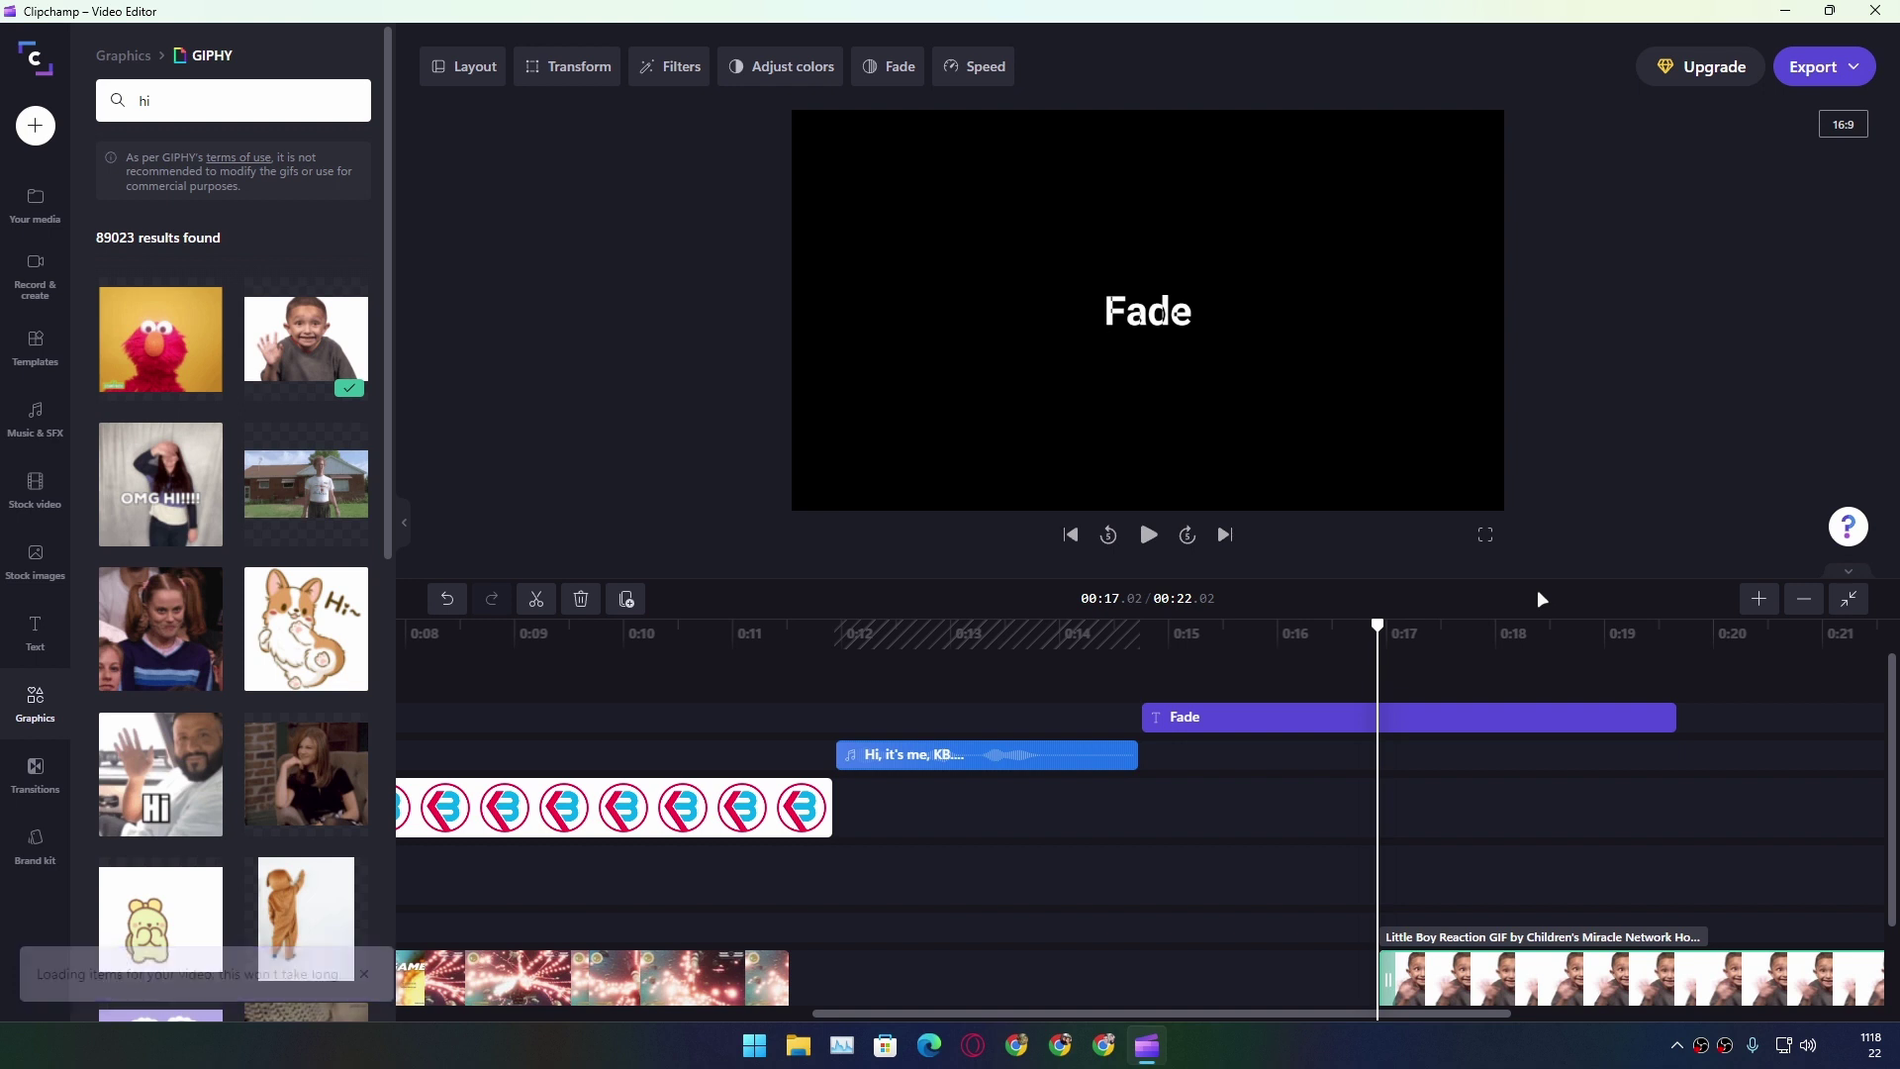
click(1606, 980)
scroll(1753, 928, right, 2)
drag(1404, 991, 1698, 972)
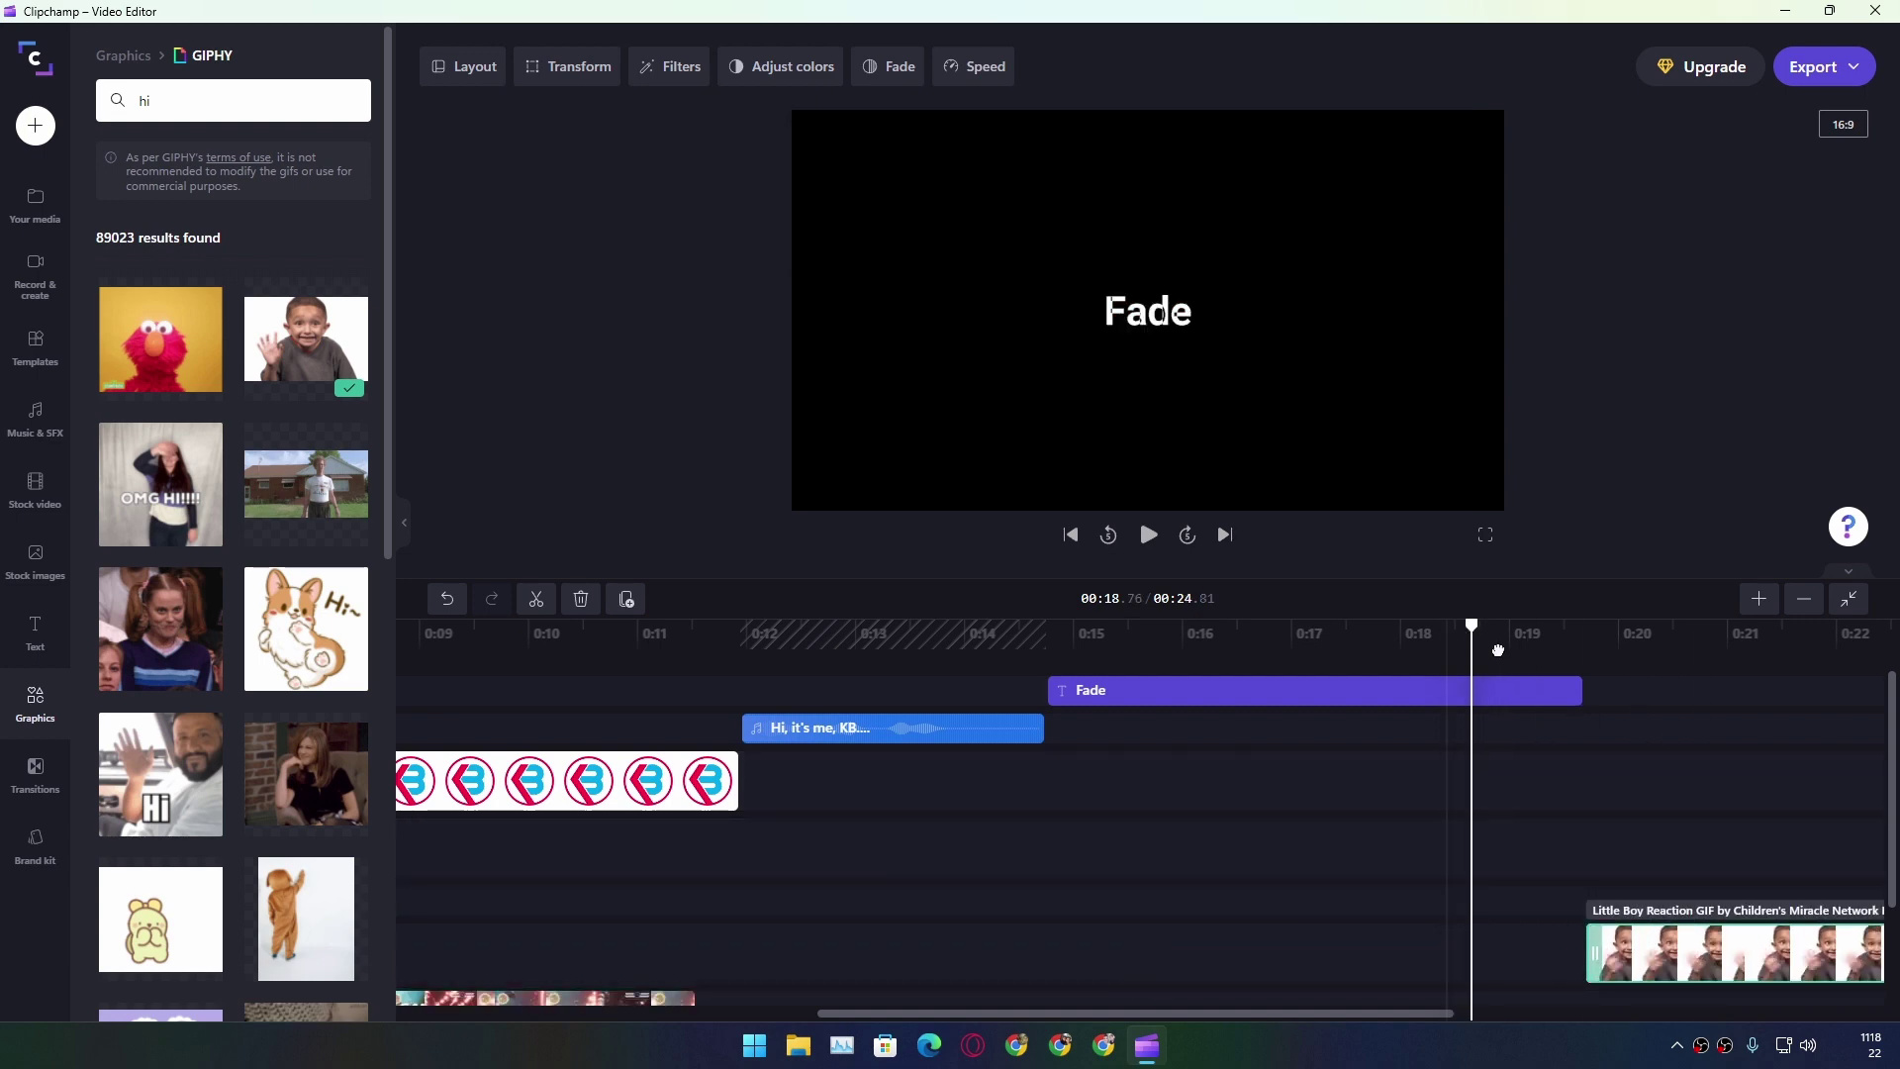
key(space)
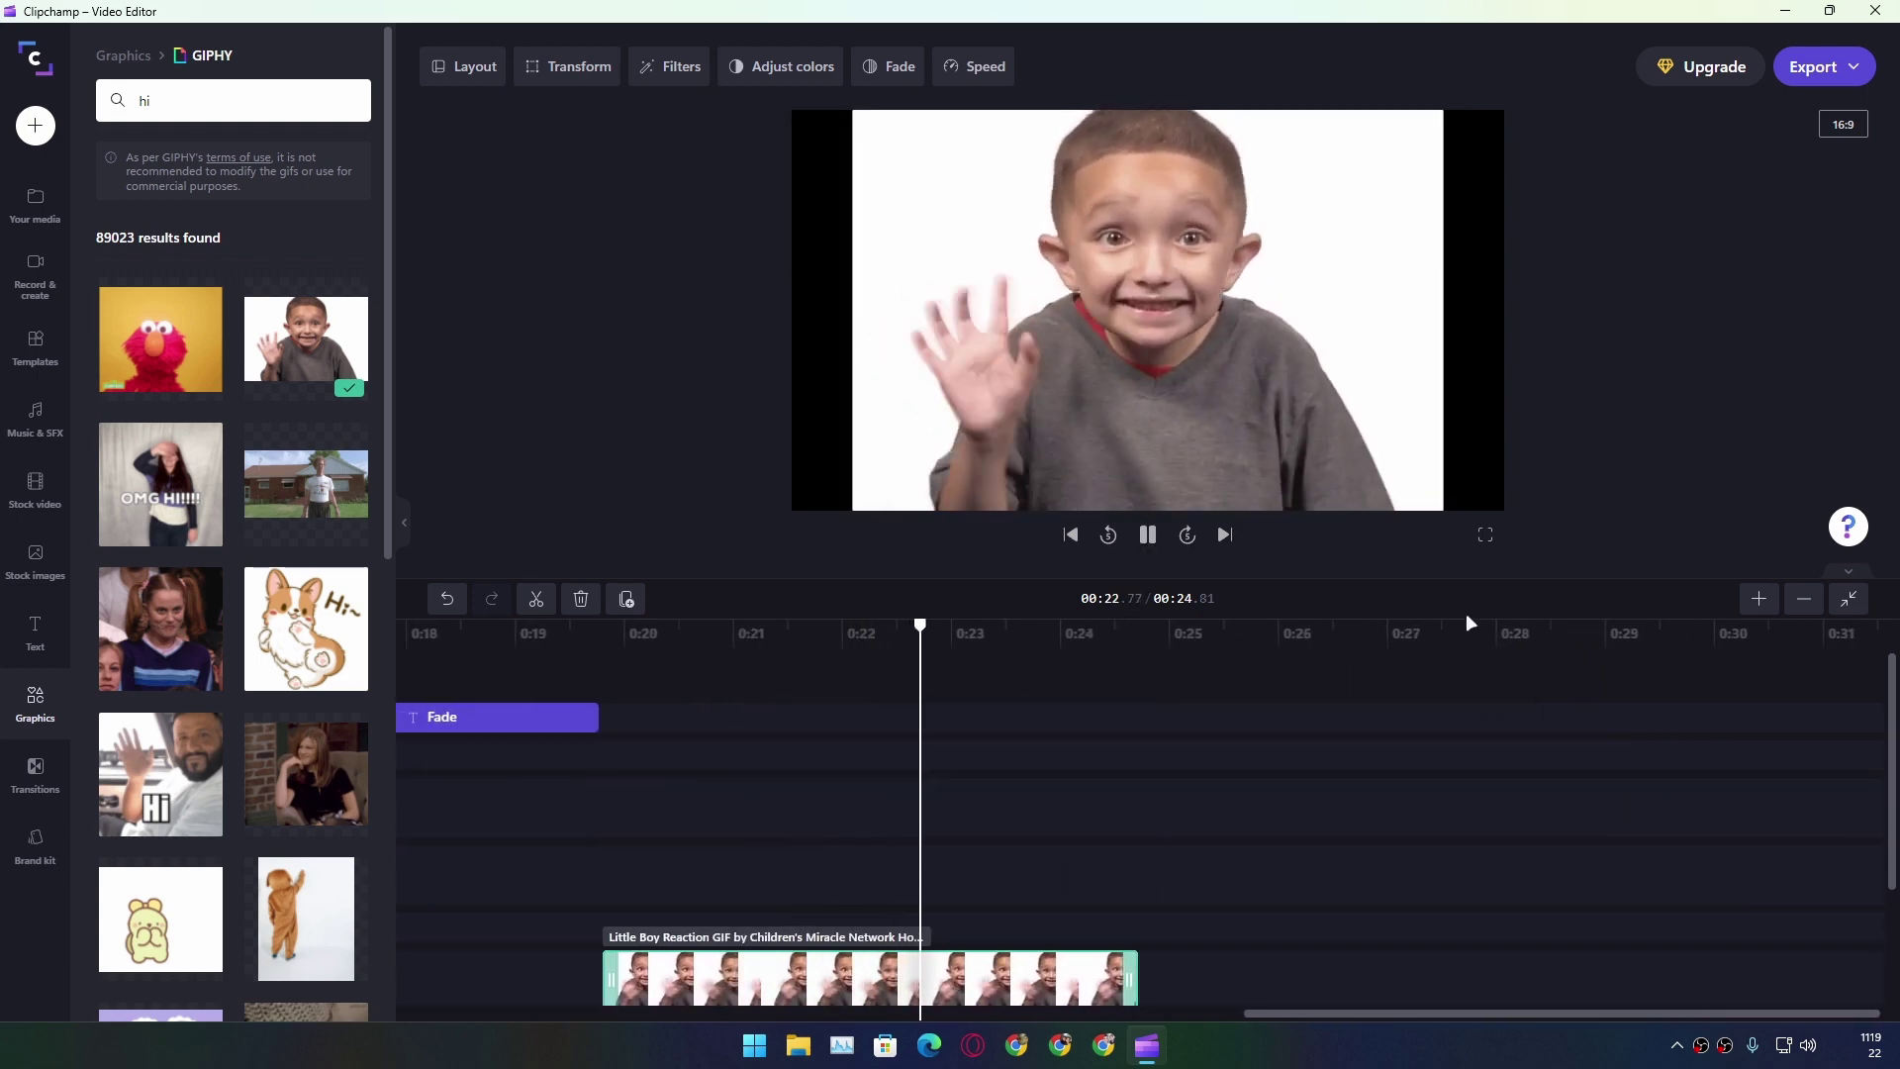
Pause playback of the hello GIF sequence
key(space)
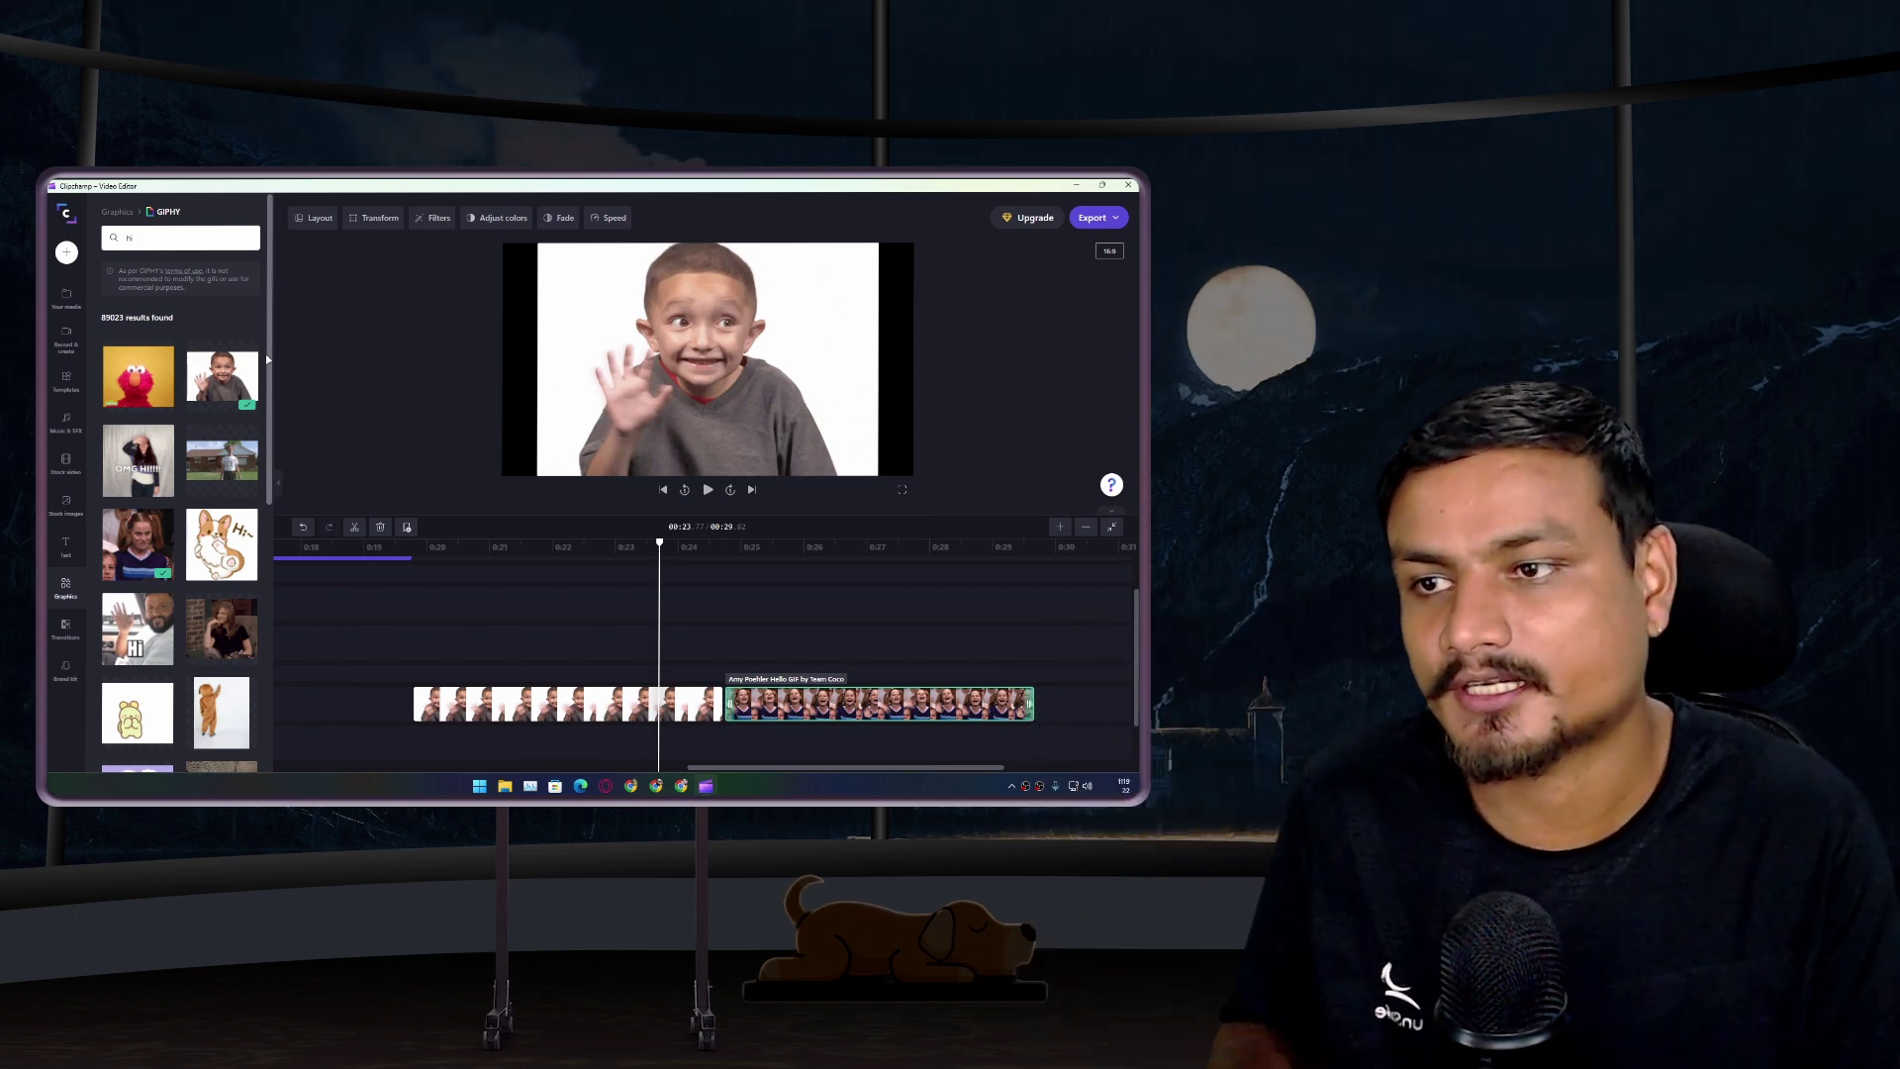
Glance at Transitions in the sidebar, then switch the side panel to Templates
click(66, 633)
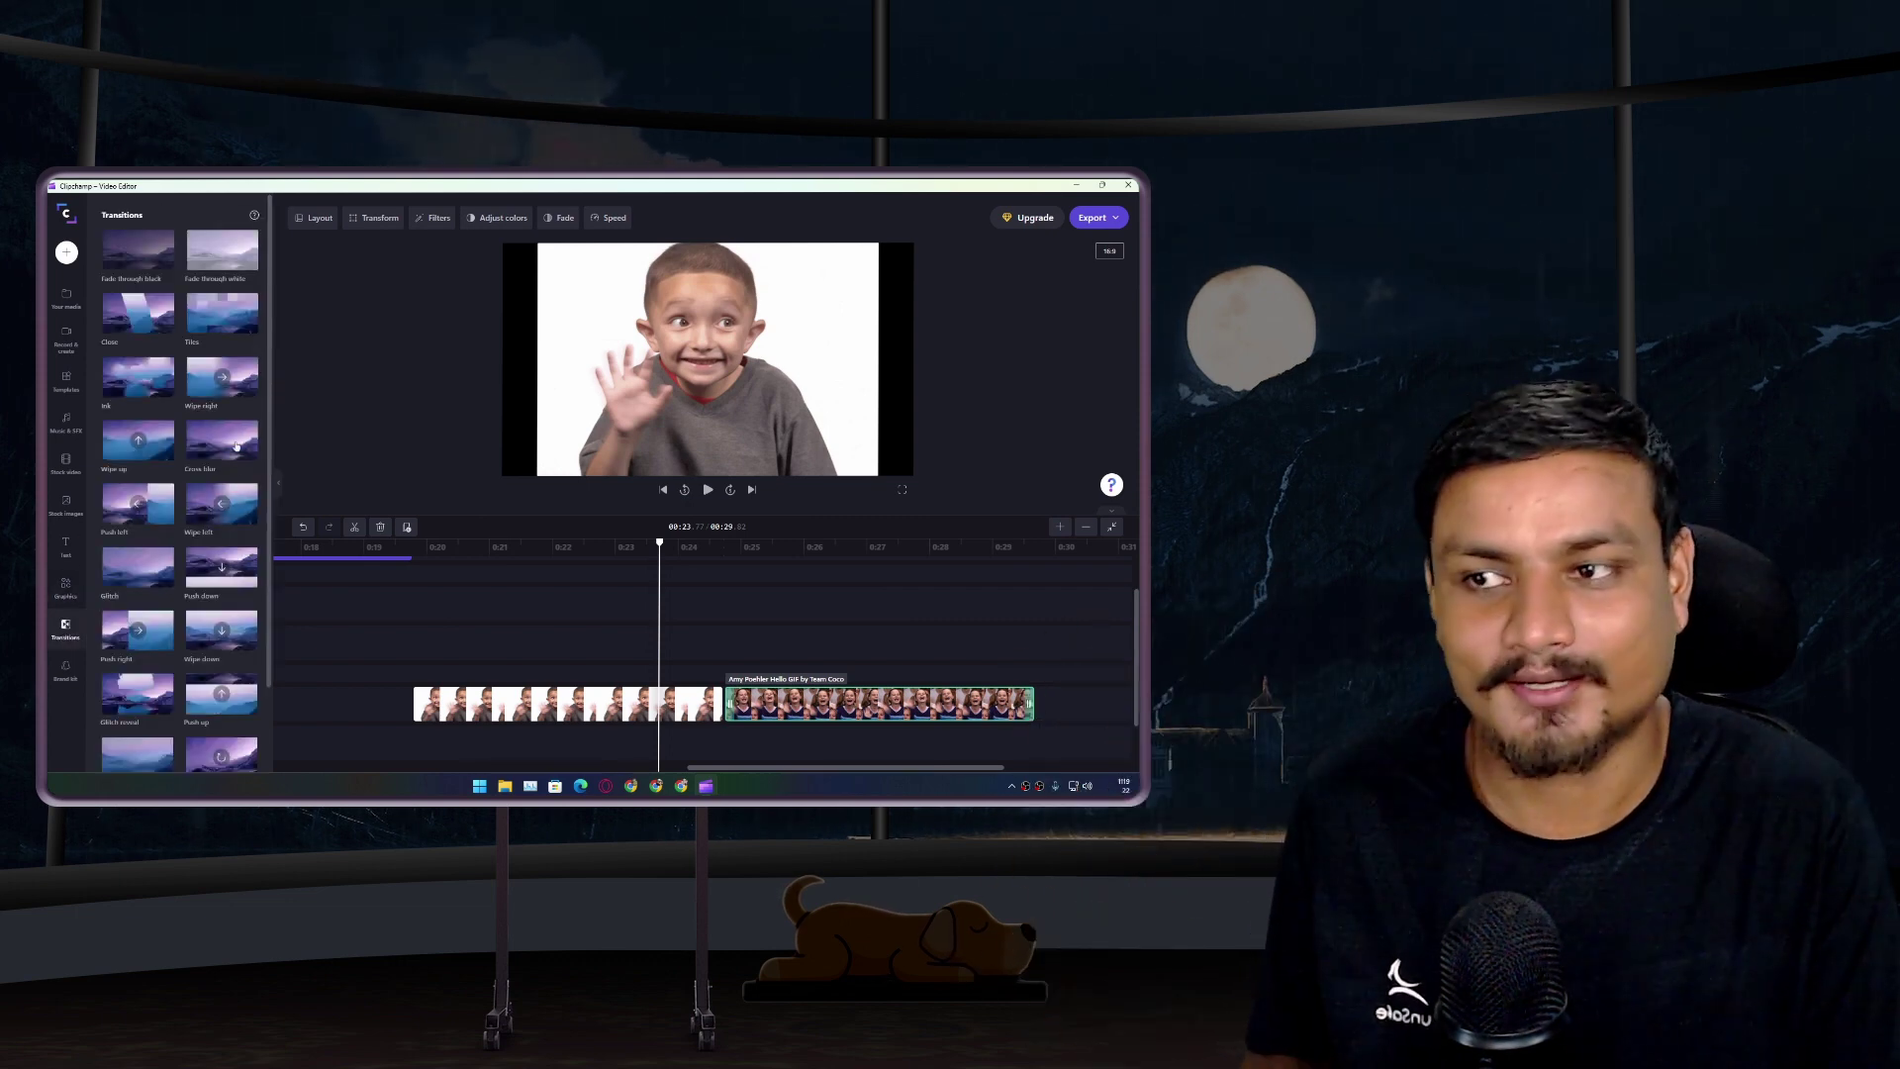
click(65, 383)
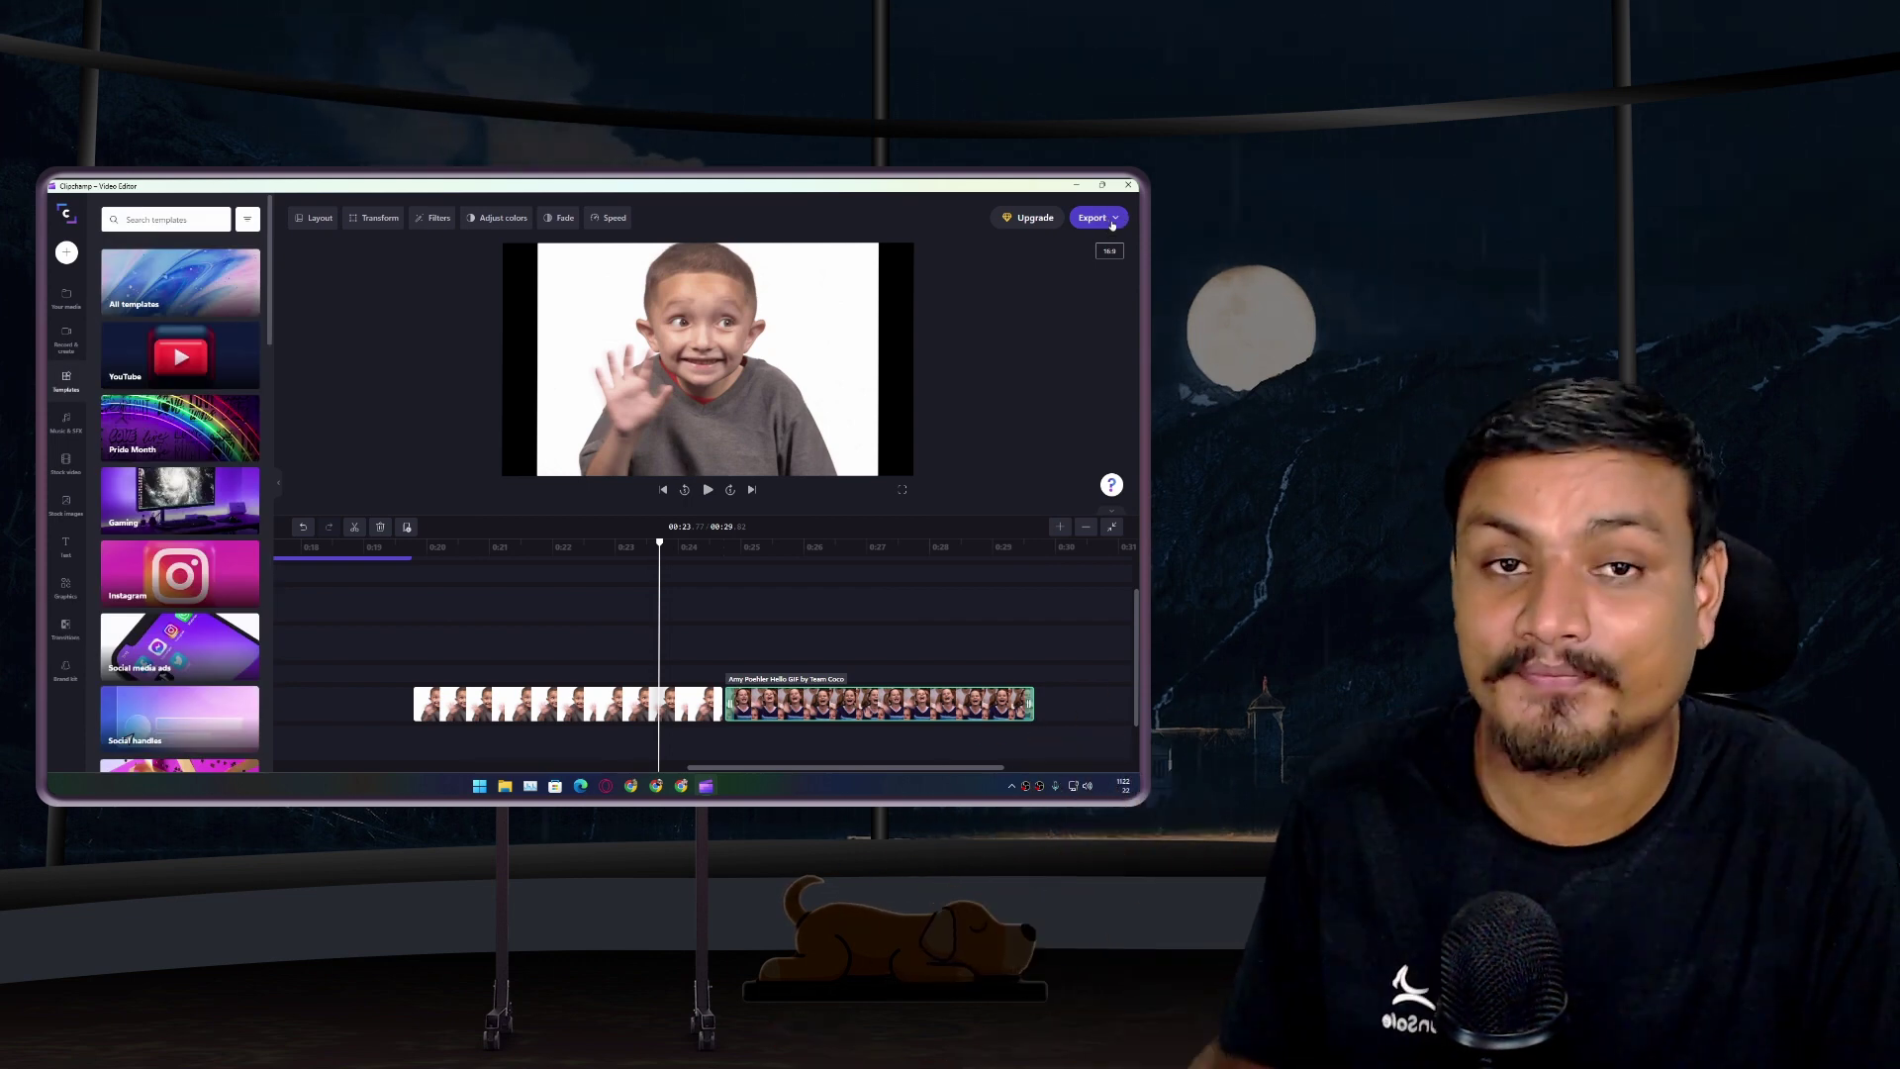
Export the gaming intro in 1080p HD, yielding a 29-second, 19.14 MB download
click(1096, 219)
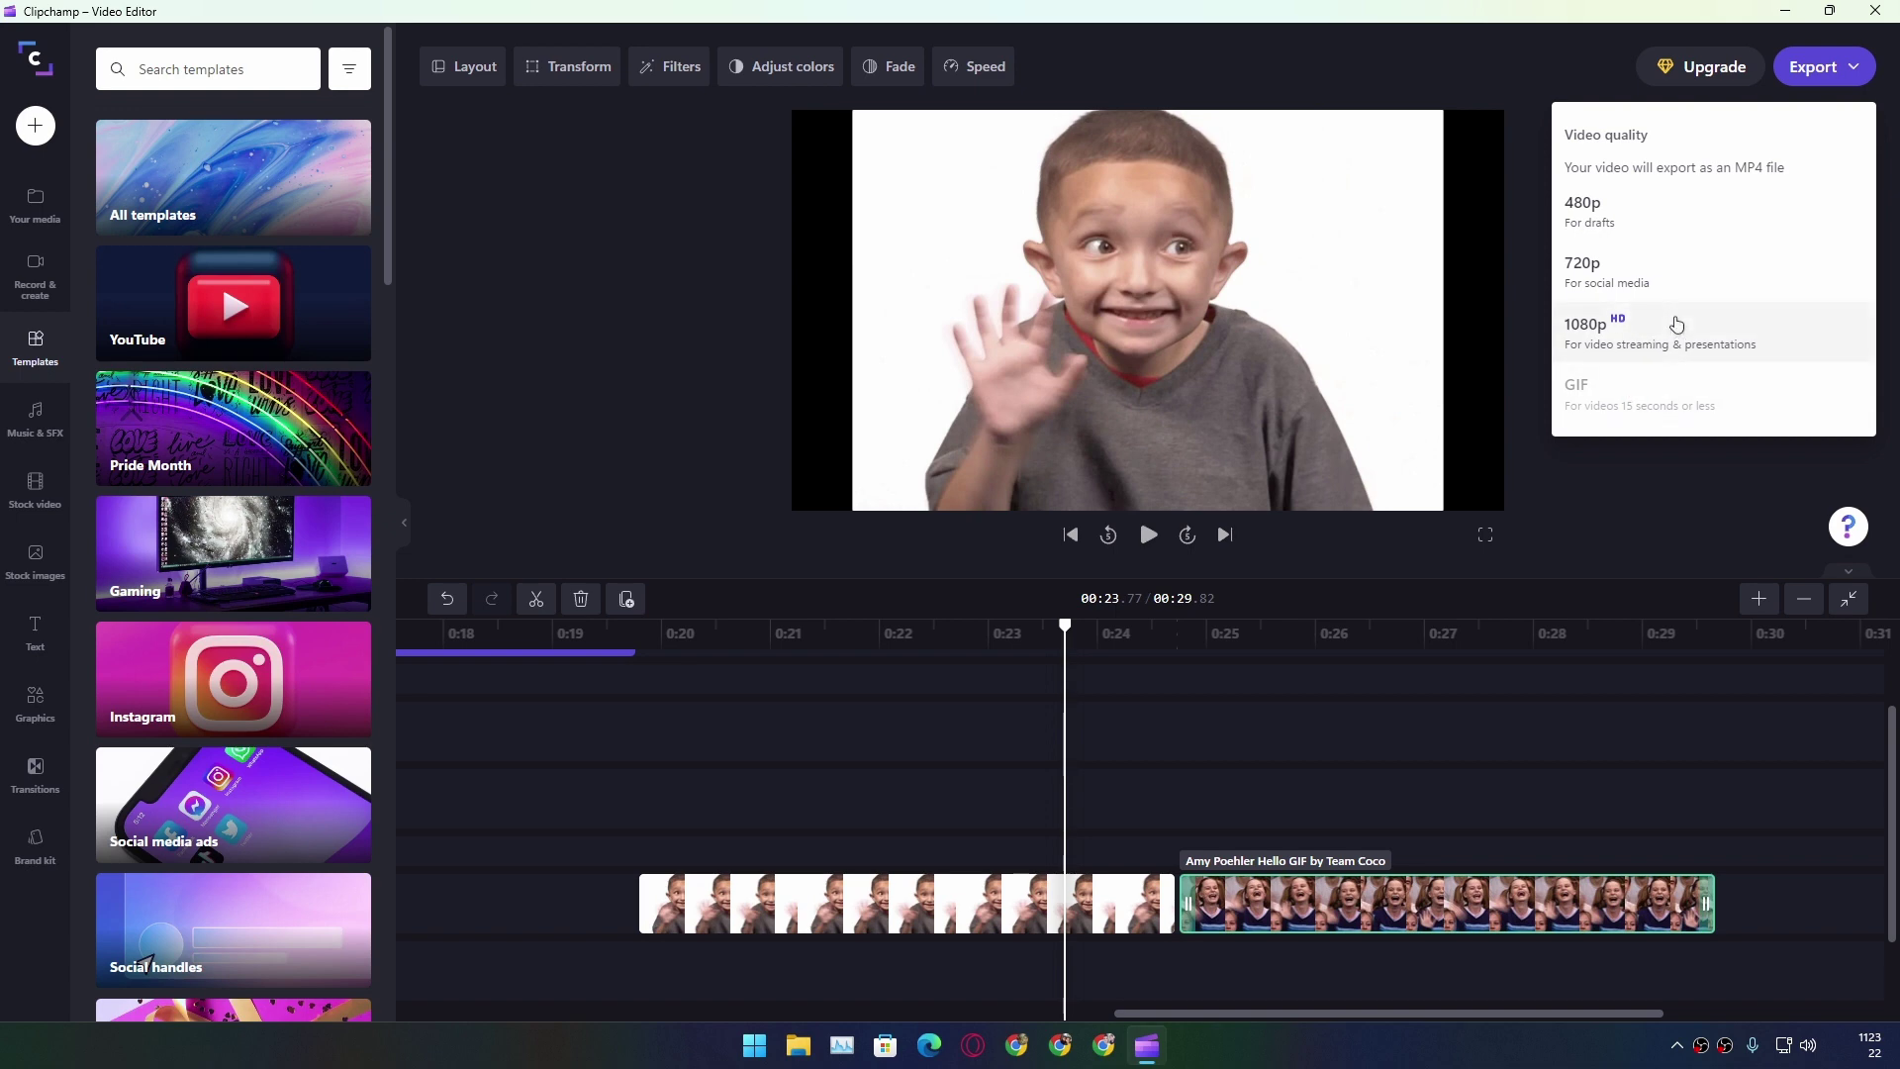
click(1587, 324)
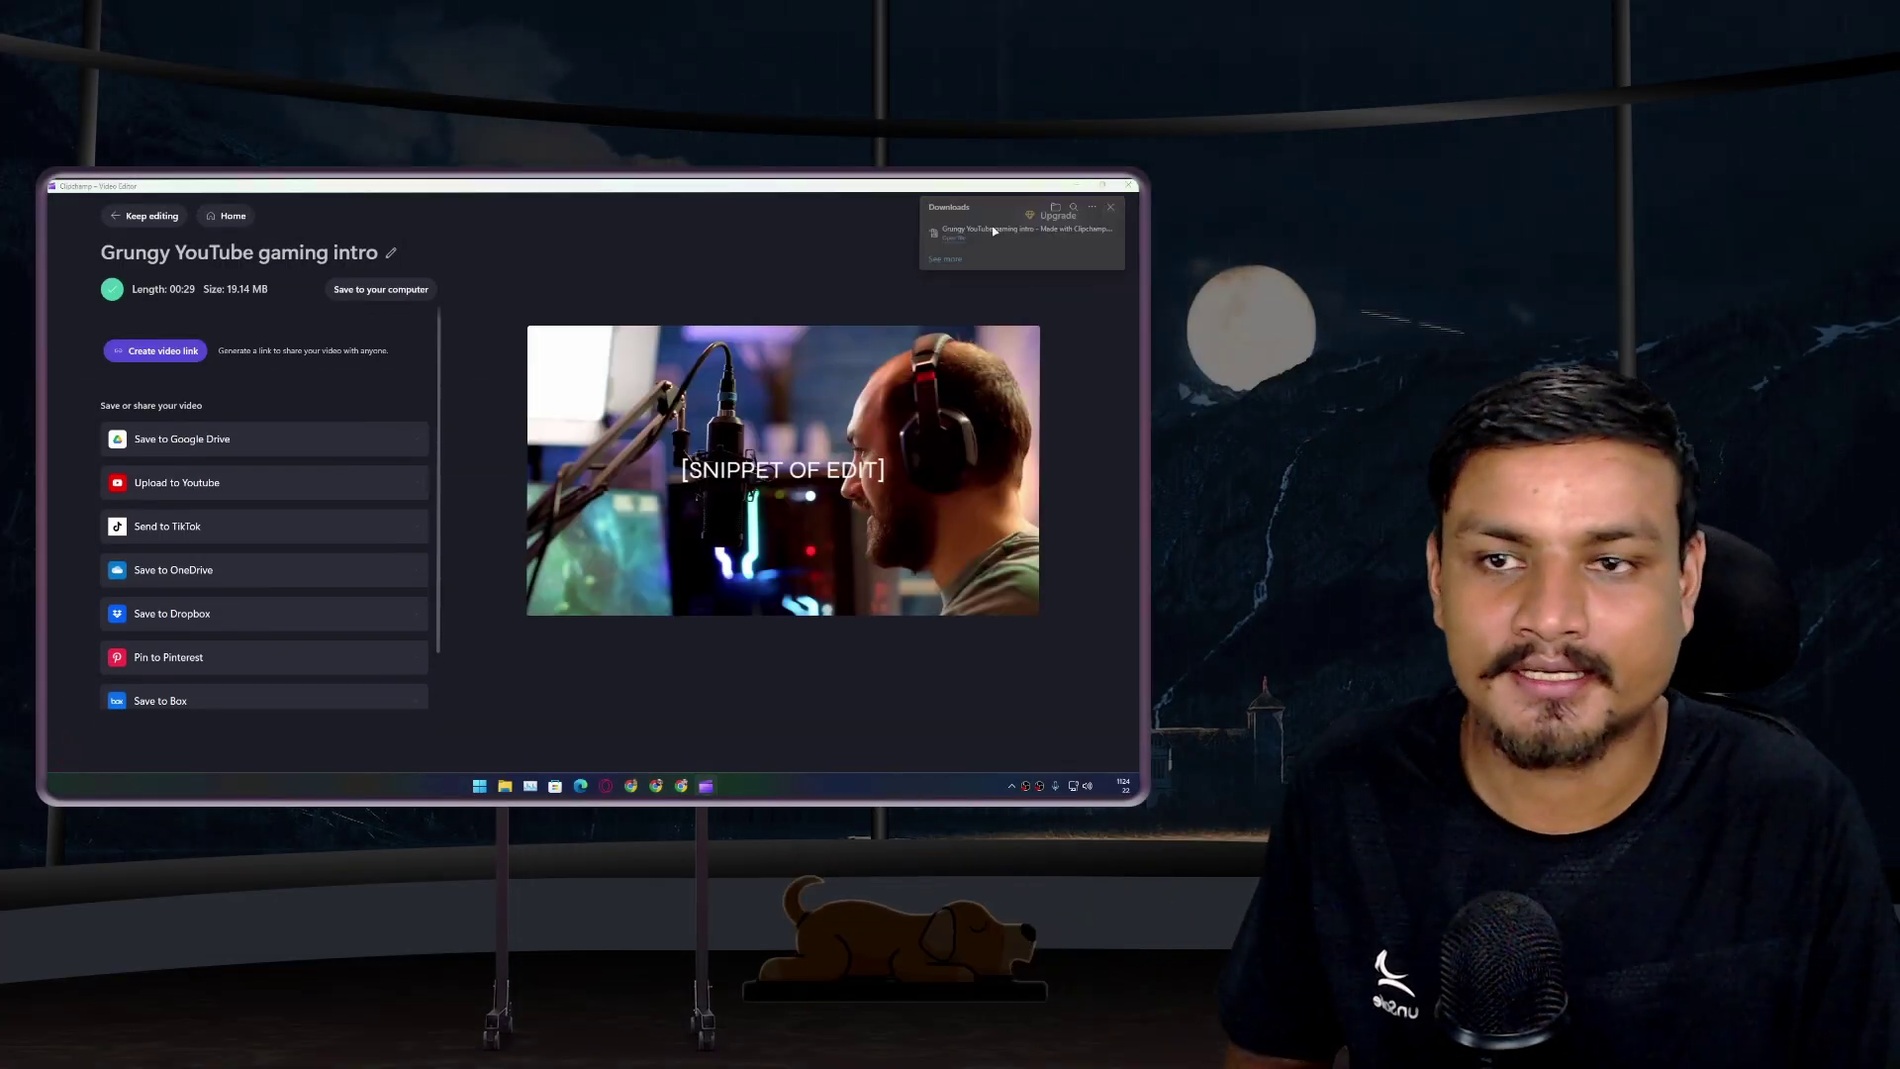
Choose Keep editing to reopen the intro's full timeline in the editor
click(142, 215)
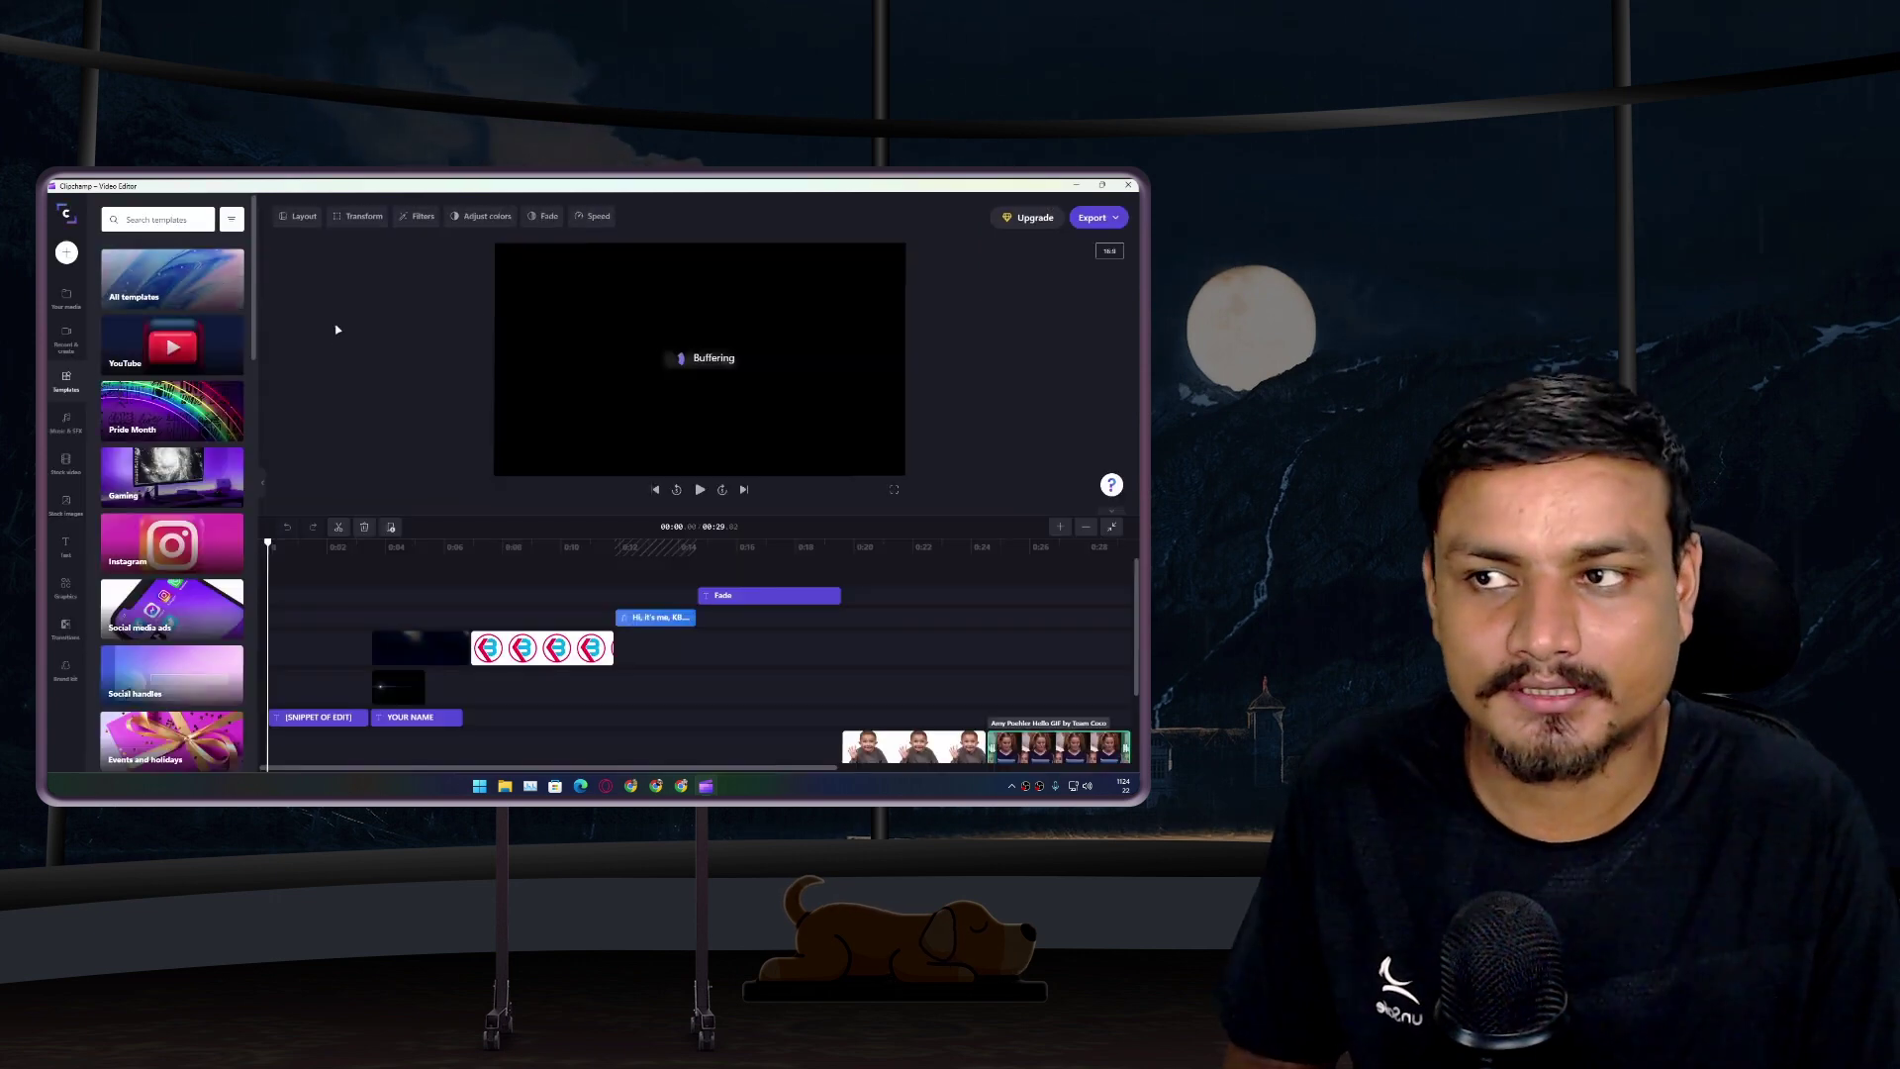